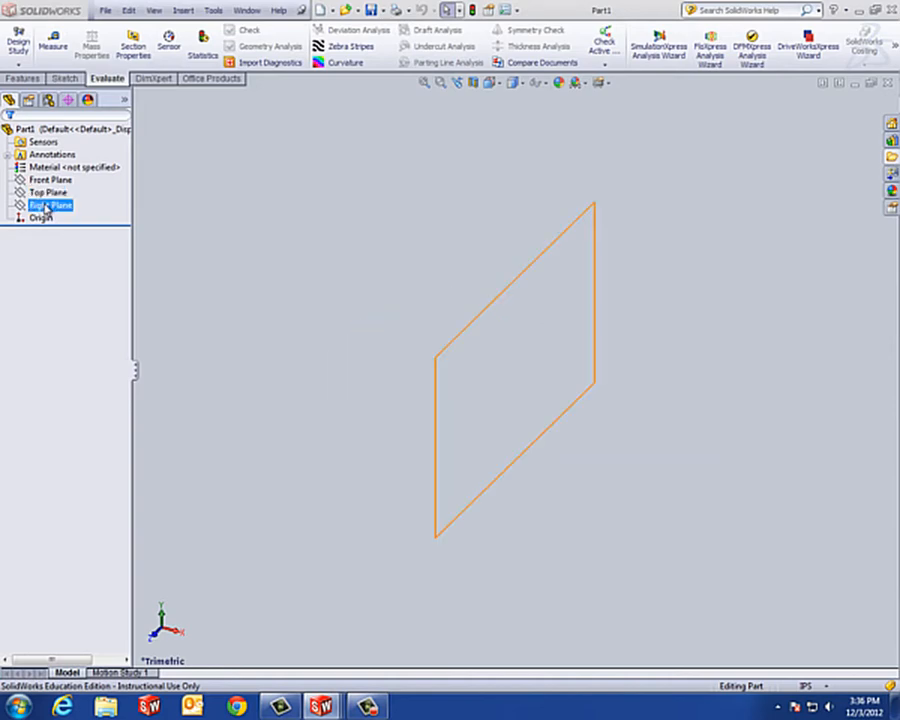
Step: Sketch a circle with a radius of about 0.45 in centred on the origin of the Front Plane
left_click(43, 182)
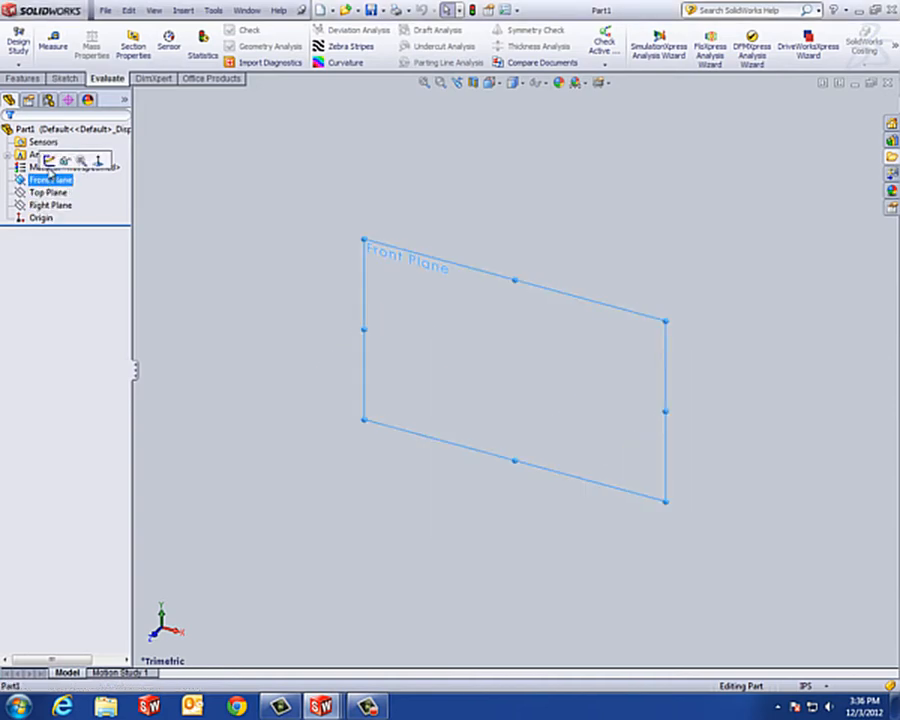
left_click(48, 162)
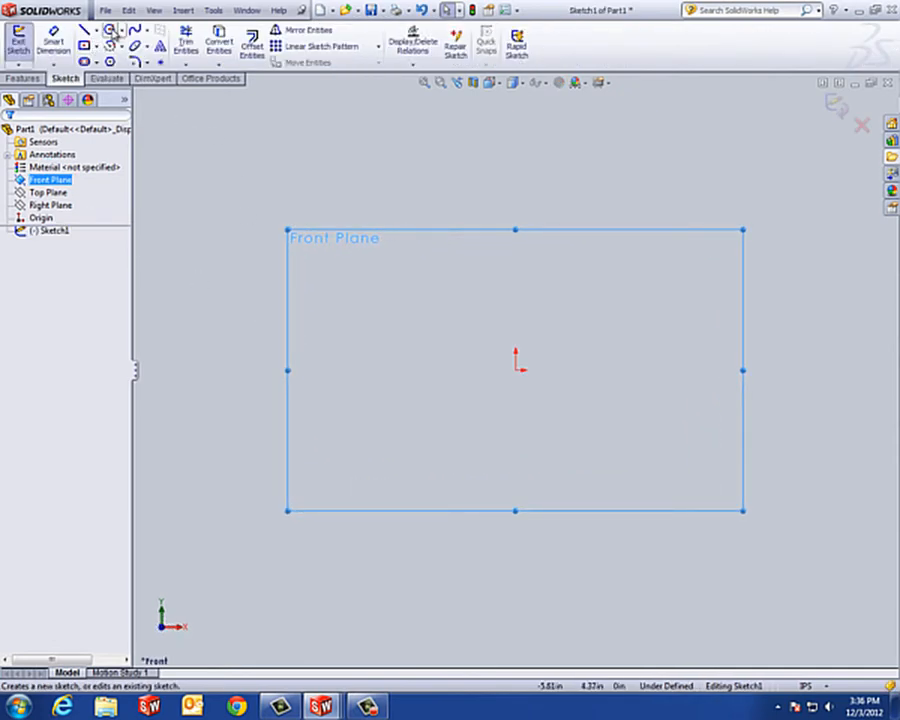
left_click(110, 31)
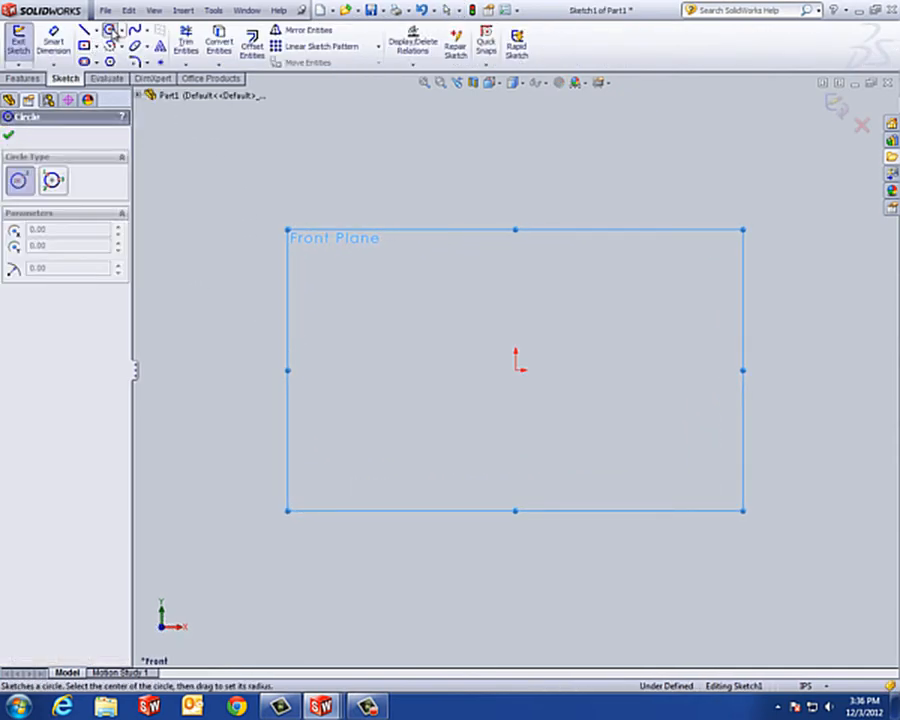
left_click(515, 370)
left_click(542, 364)
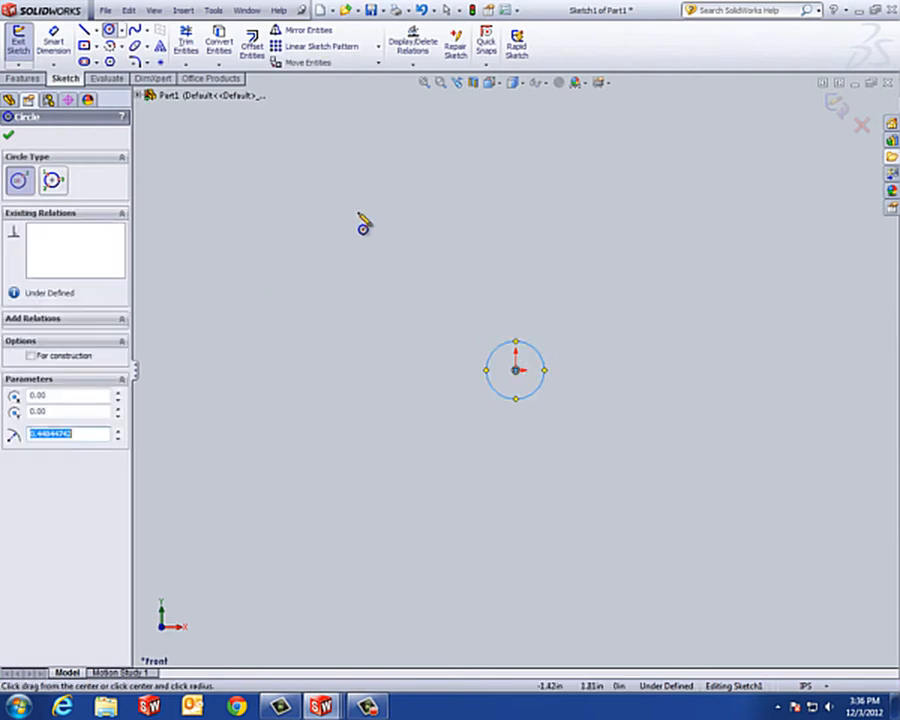
Step: Dimension the circle's diameter and set it to 0.75 in
left_click(53, 42)
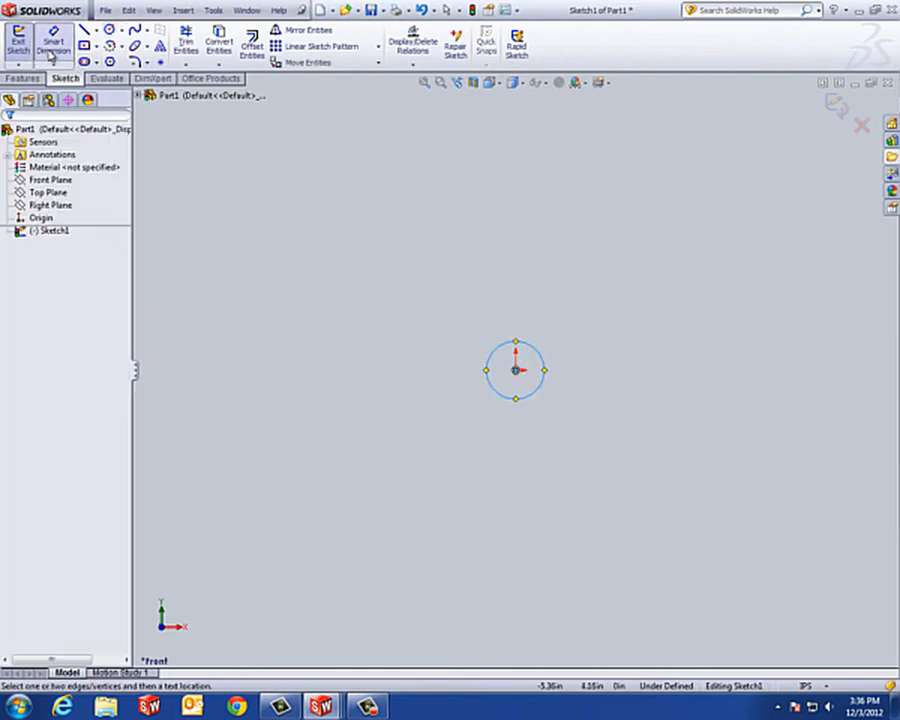
left_click(487, 381)
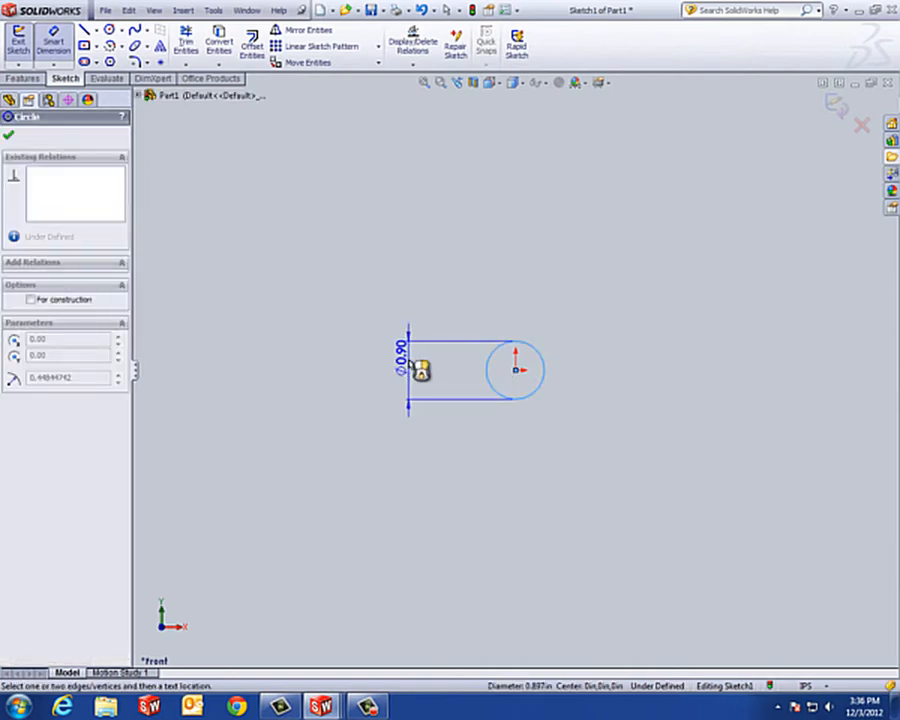
left_click(418, 369)
type(".7")
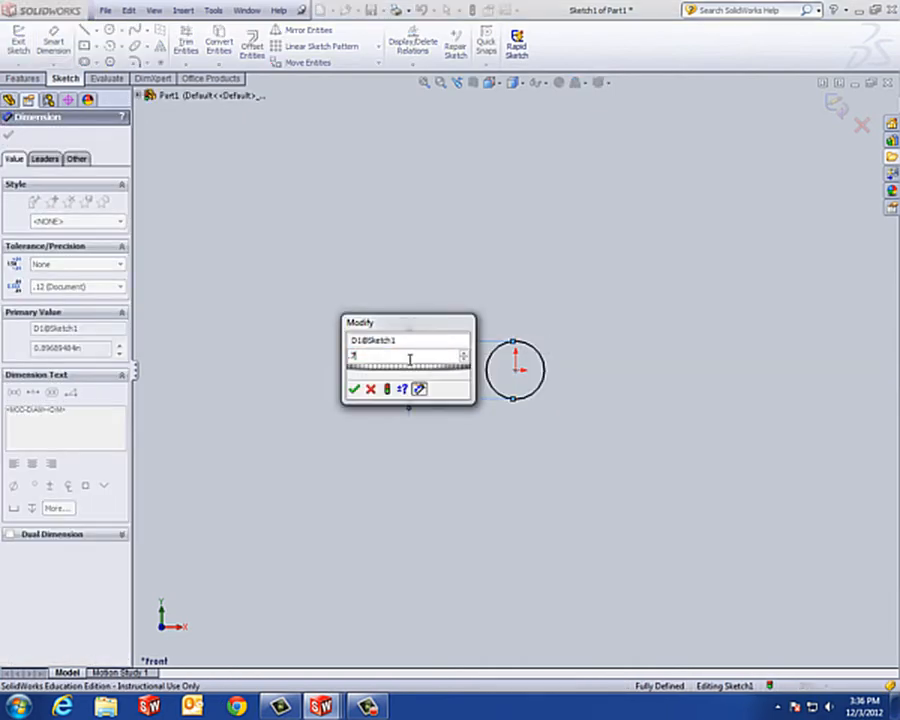
type("5")
key("Return")
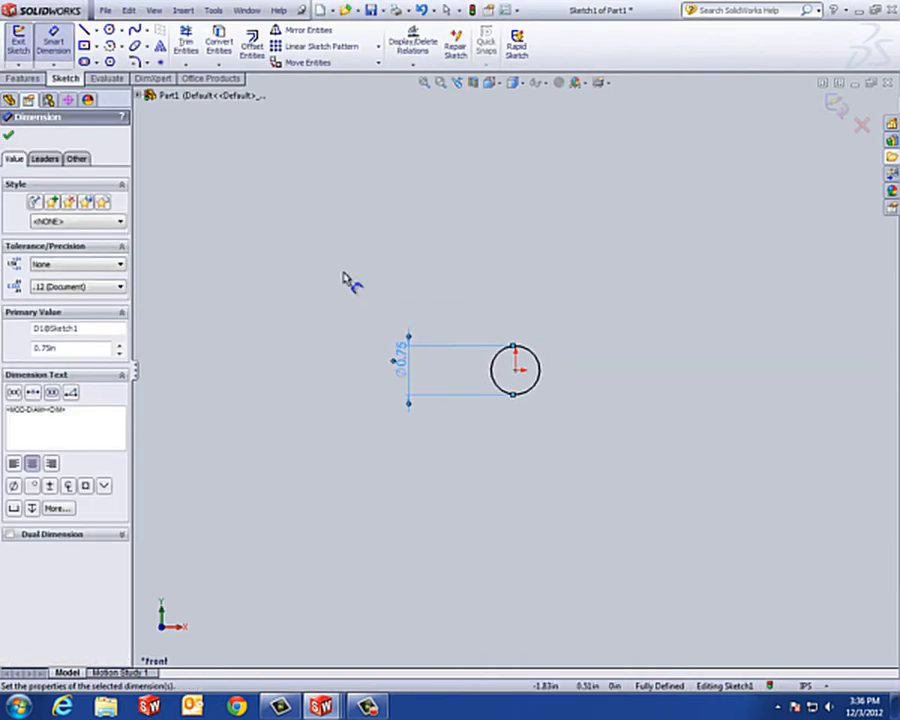
Step: Extrude the circle as a blind boss to a depth of 18 in to form the rod
left_click(17, 77)
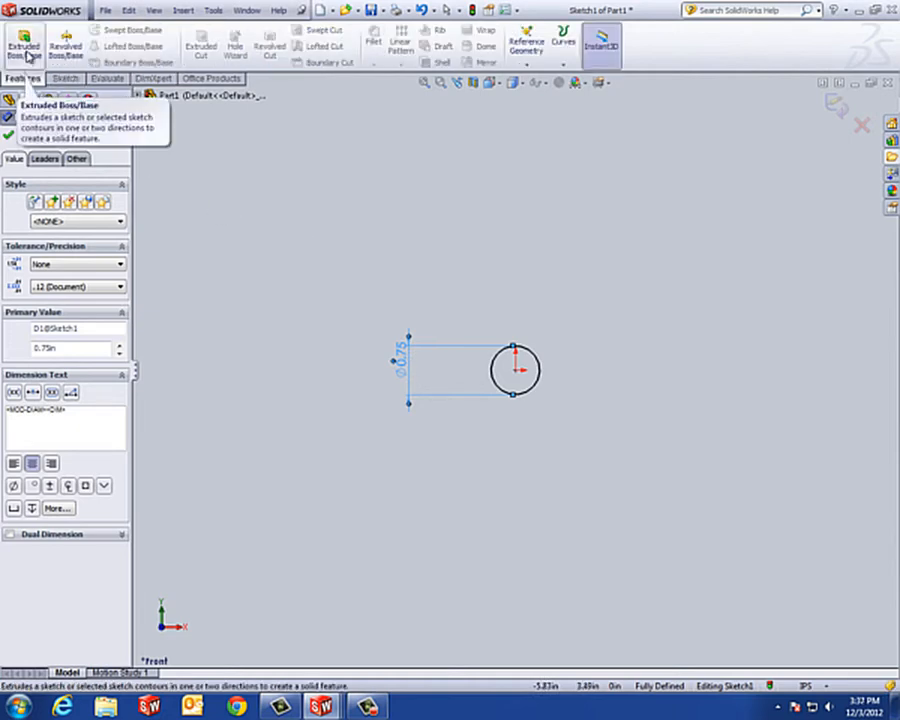
left_click(24, 44)
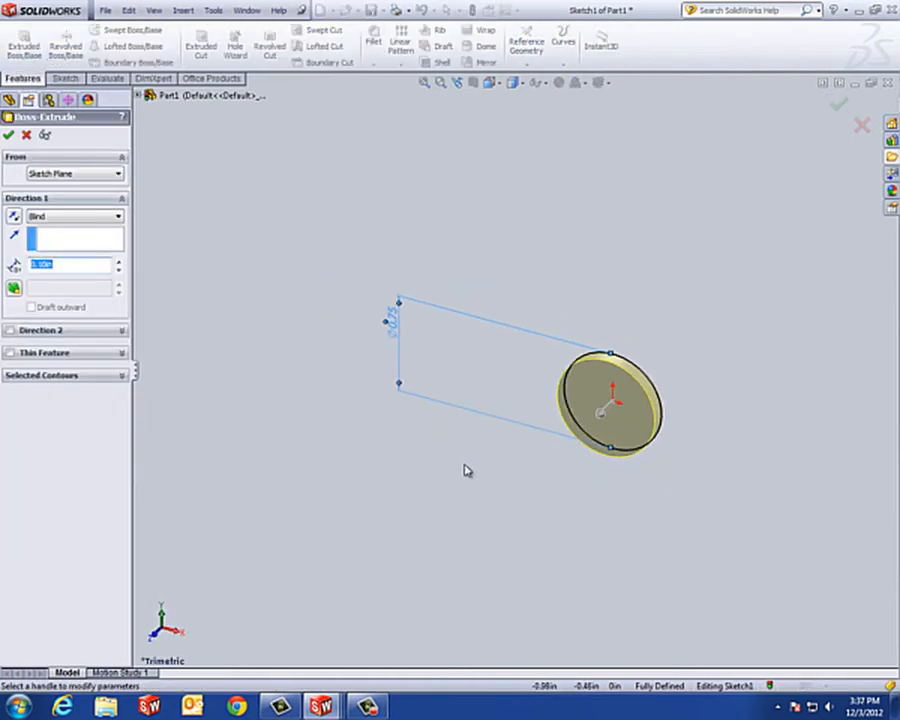
double_click(47, 264)
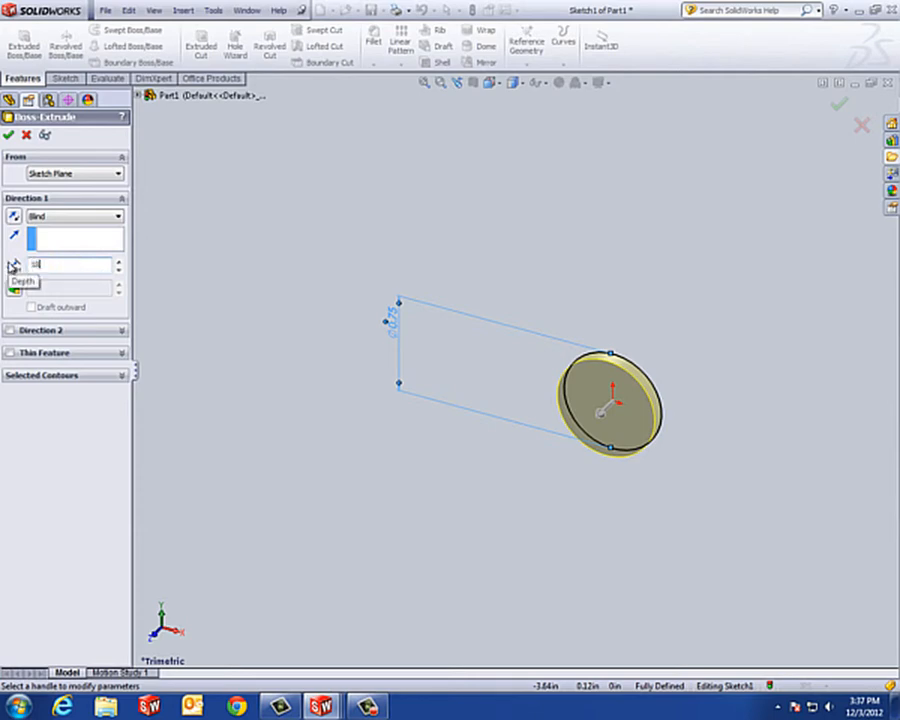
type("18")
key("Return")
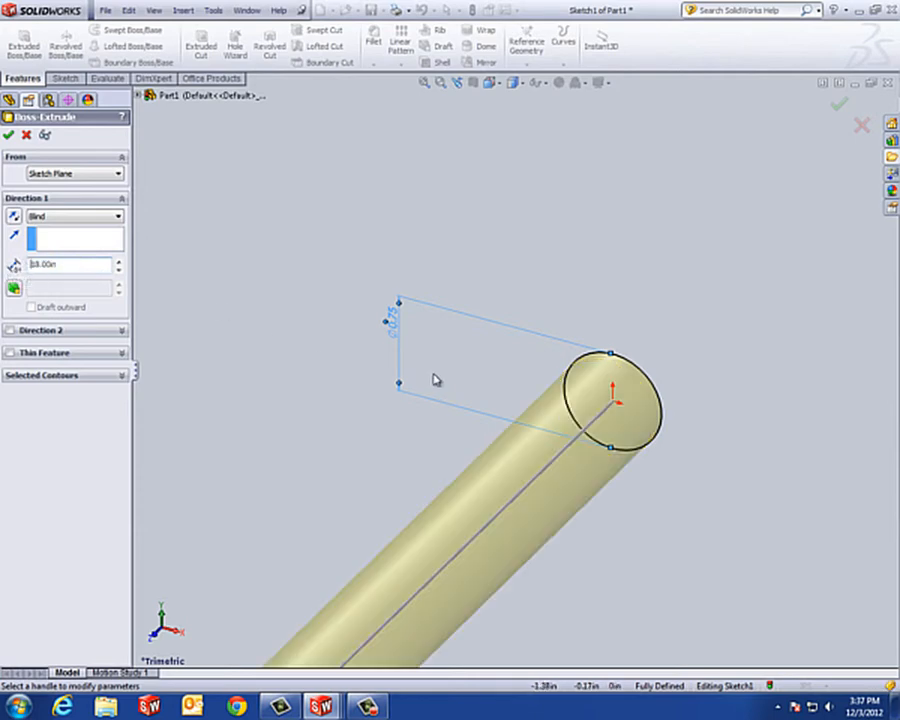
scroll(418, 420, "up", 6)
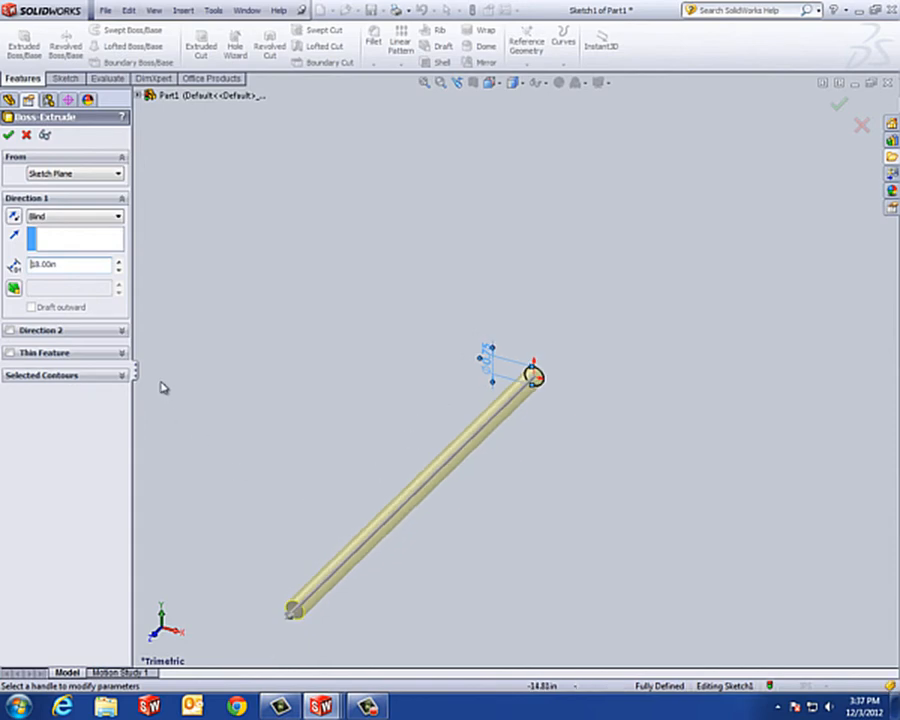
left_click(9, 136)
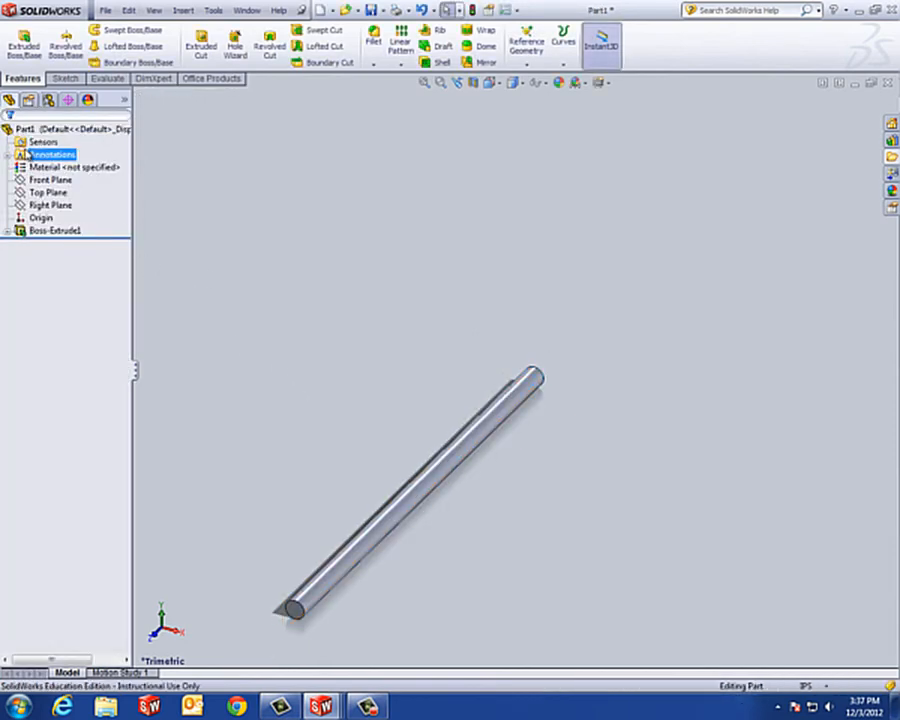
Step: Sketch a circle with a radius of about 0.19 in on the rod's front end face, centred on the origin
left_click(62, 78)
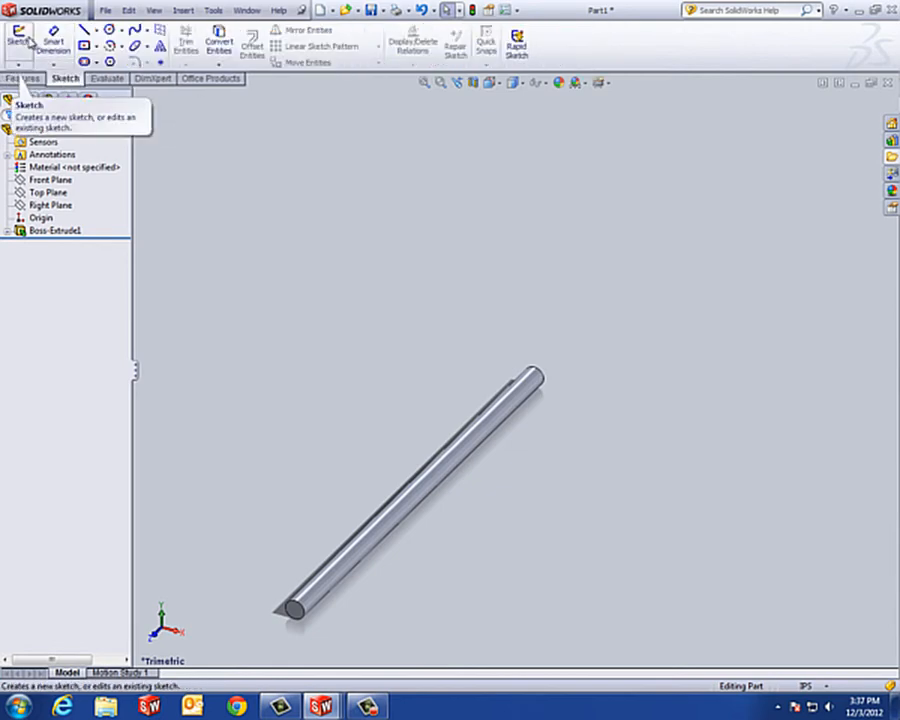
left_click(18, 38)
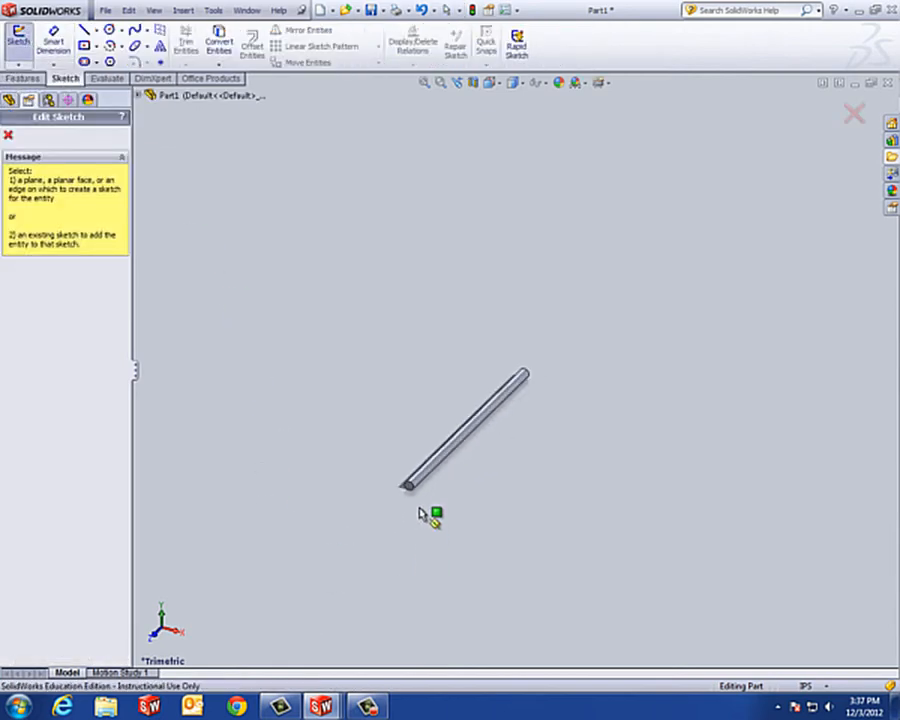
scroll(436, 474, "down", 5)
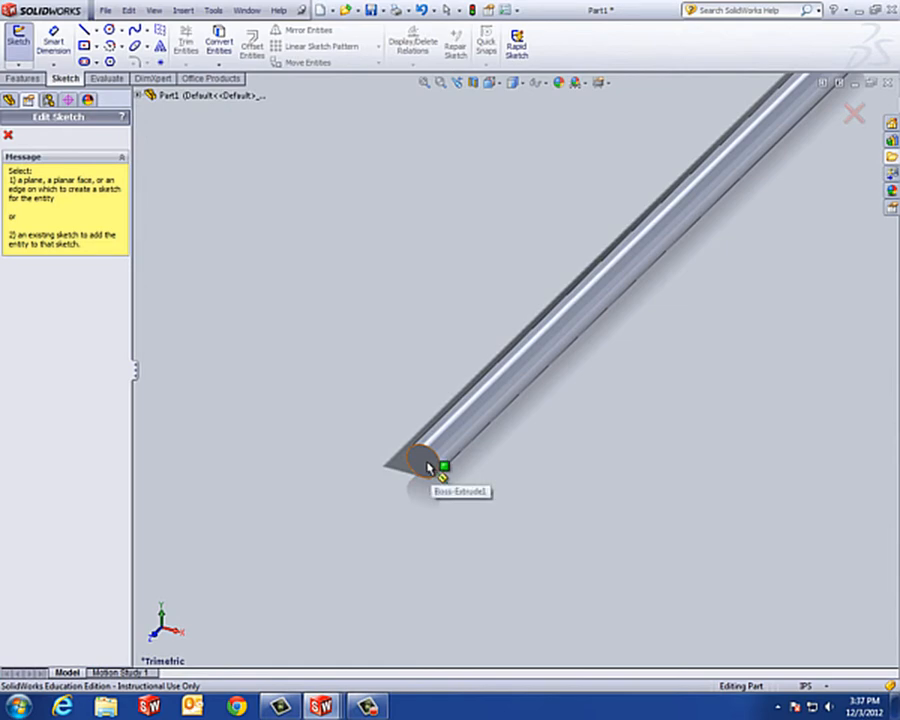
left_click(429, 466)
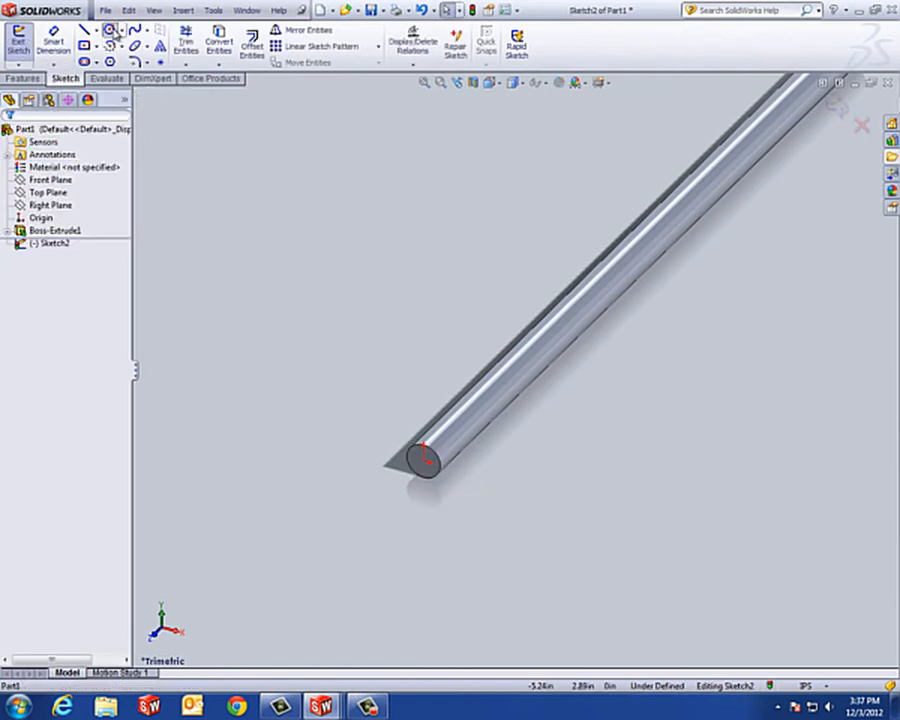
left_click(109, 30)
scroll(449, 493, "down", 5)
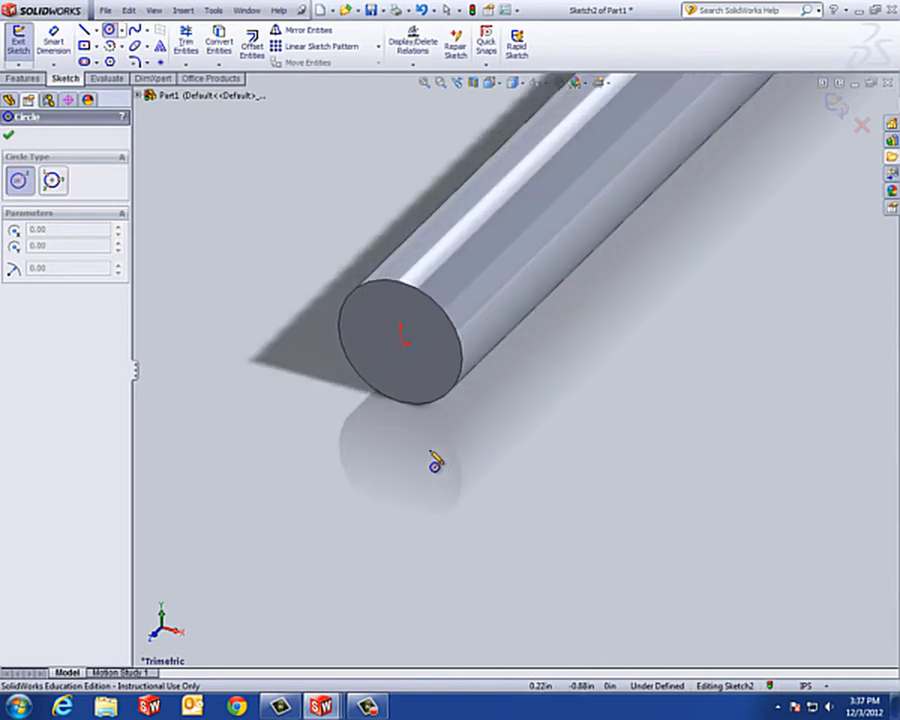
left_click(402, 343)
left_click(432, 345)
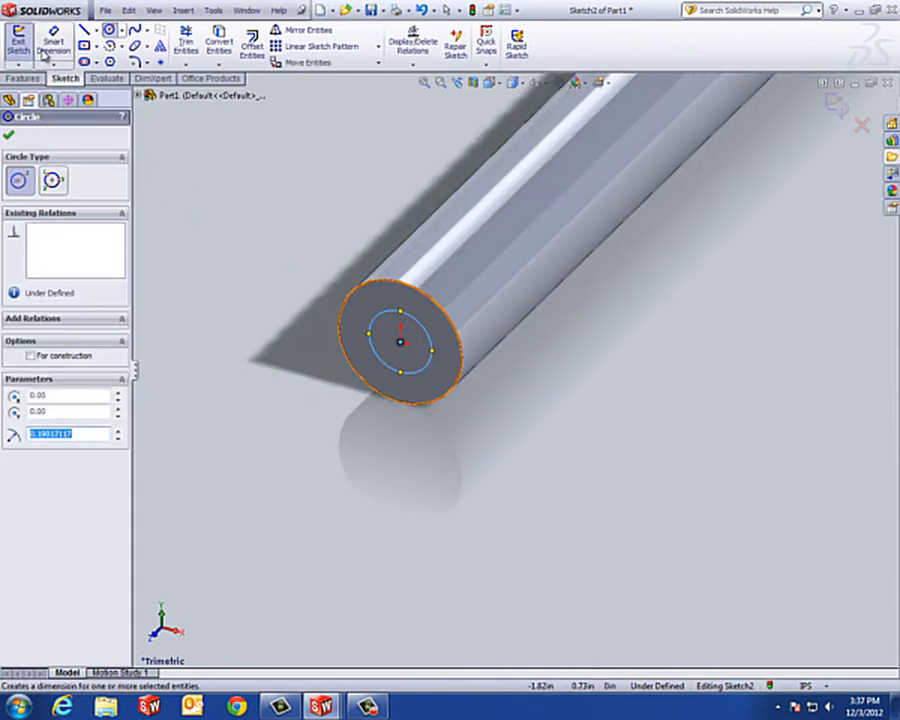
Step: Dimension the end-face circle's diameter and set it to 0.625 in
left_click(53, 42)
left_click(374, 334)
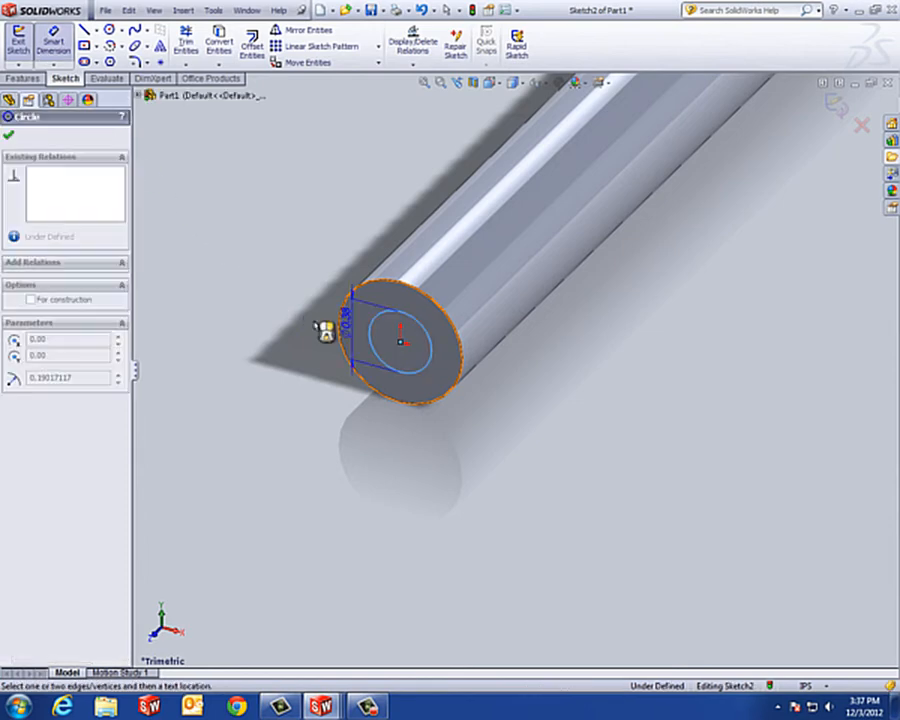
left_click(290, 318)
type(".4")
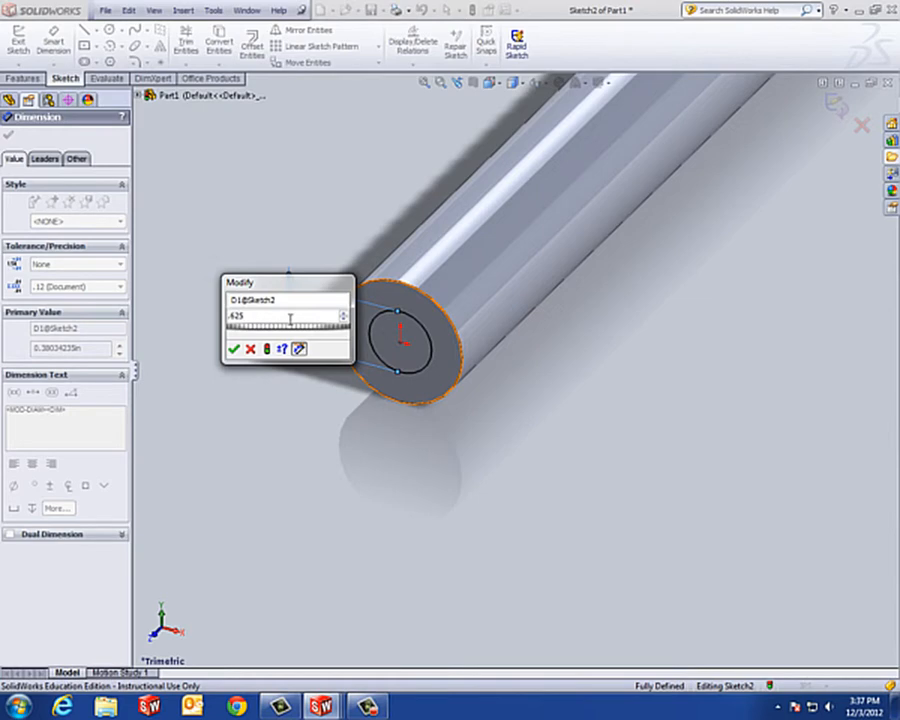
type("25")
key("Return")
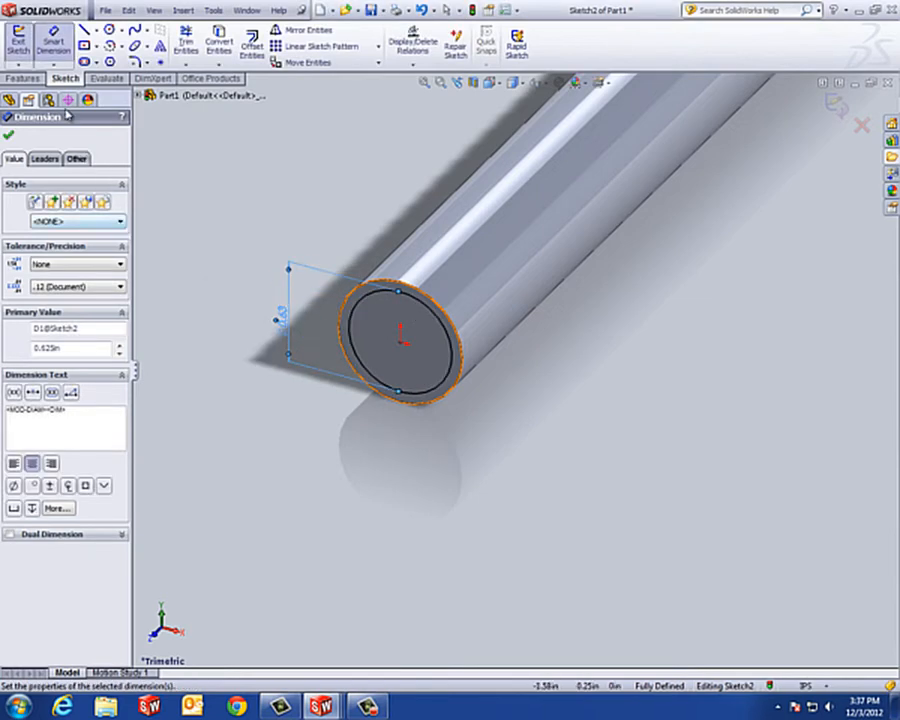
Step: Extrude the end-face circle outward as a blind boss 1.25 in deep, merged with the rod
left_click(22, 77)
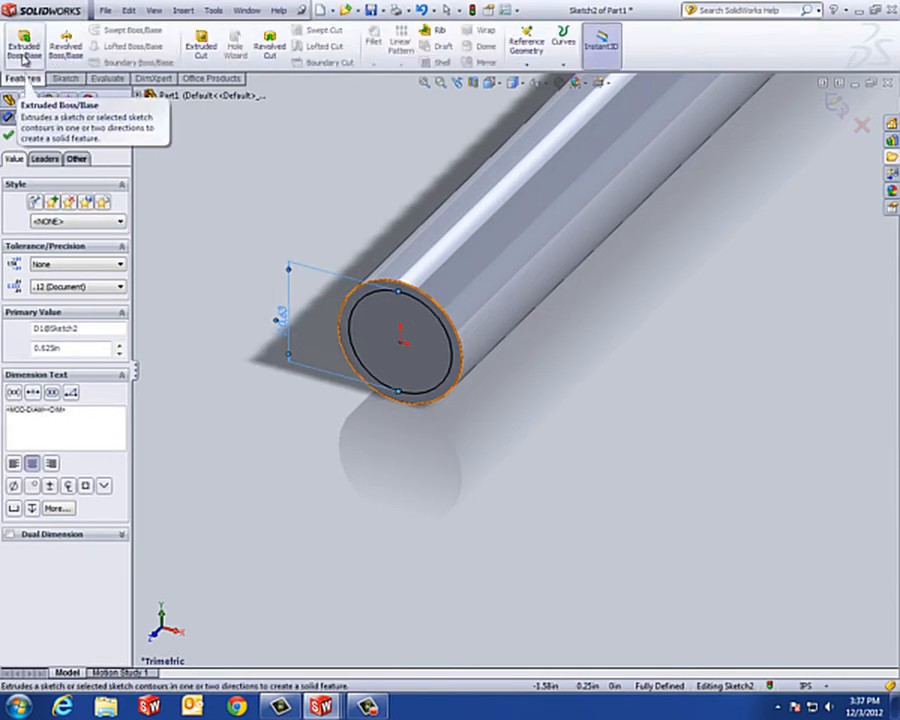
left_click(22, 47)
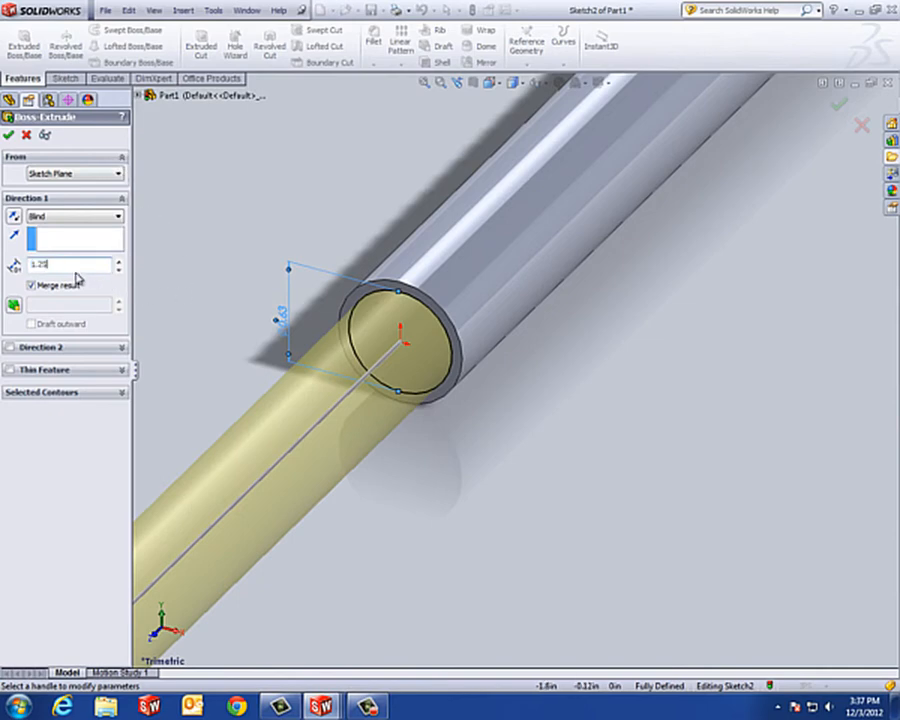
key("Return")
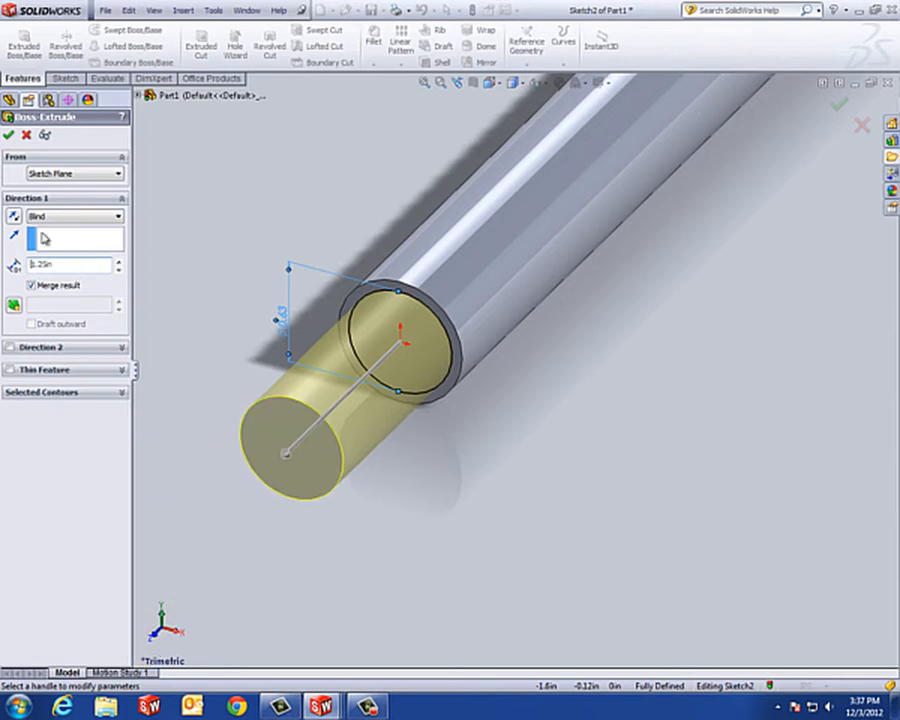
left_click(9, 135)
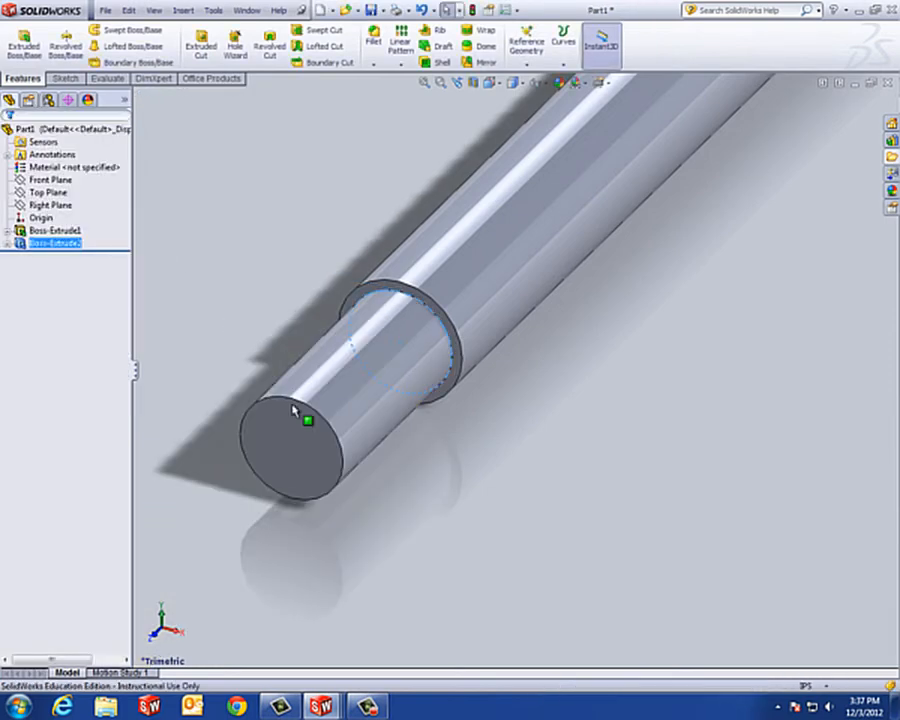
left_click(483, 540)
Step: Add a cosmetic thread to the circular edge at the tip of the rod's reduced-diameter end, blind with a depth of 1.25 in
scroll(486, 534, "up", 6)
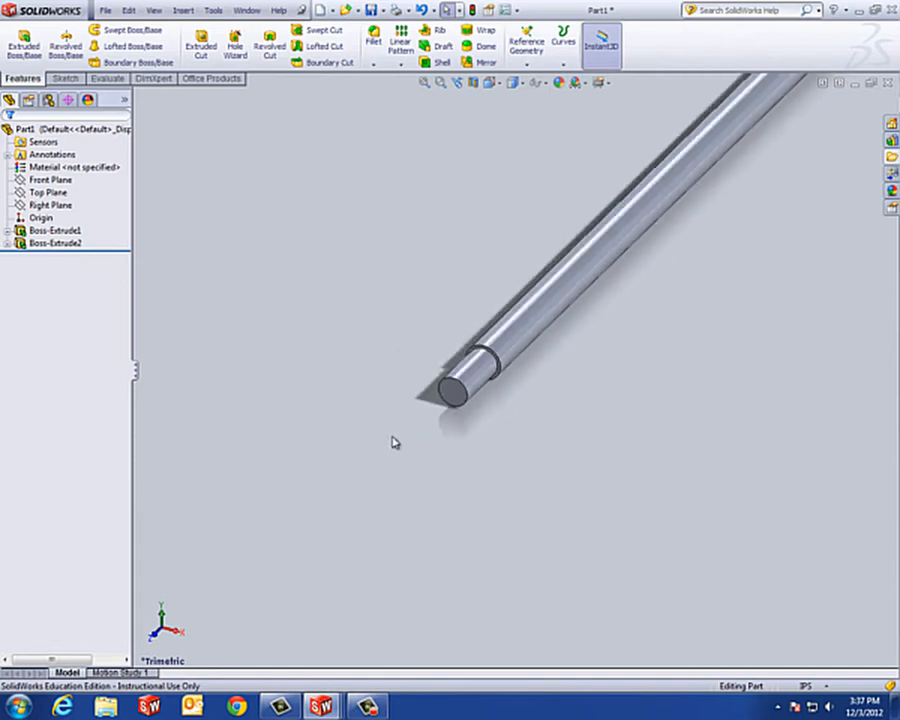
scroll(737, 170, "down", 3)
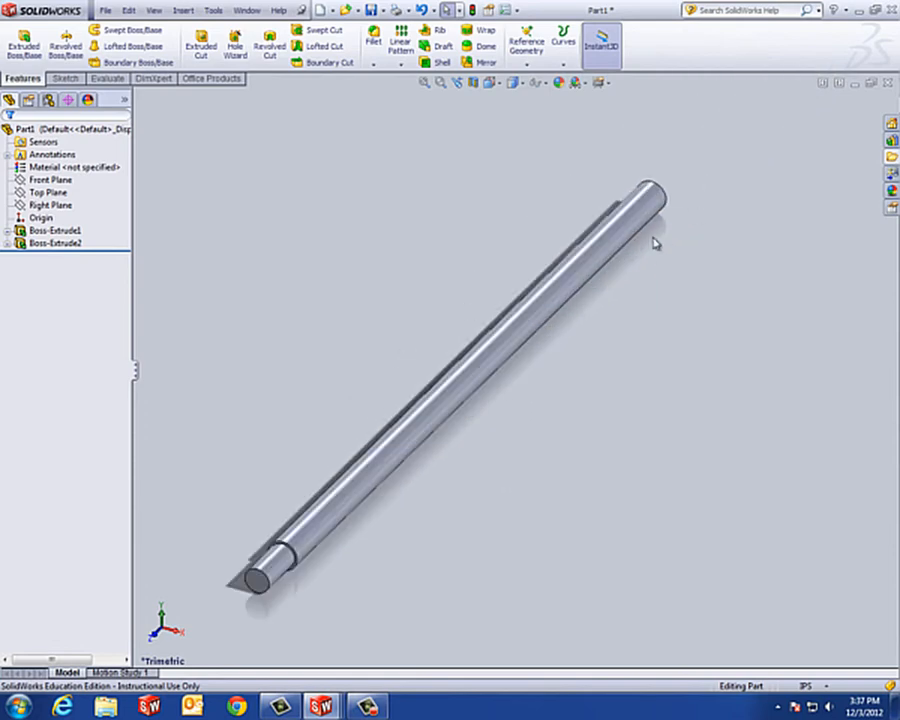
scroll(525, 425, "up", 1)
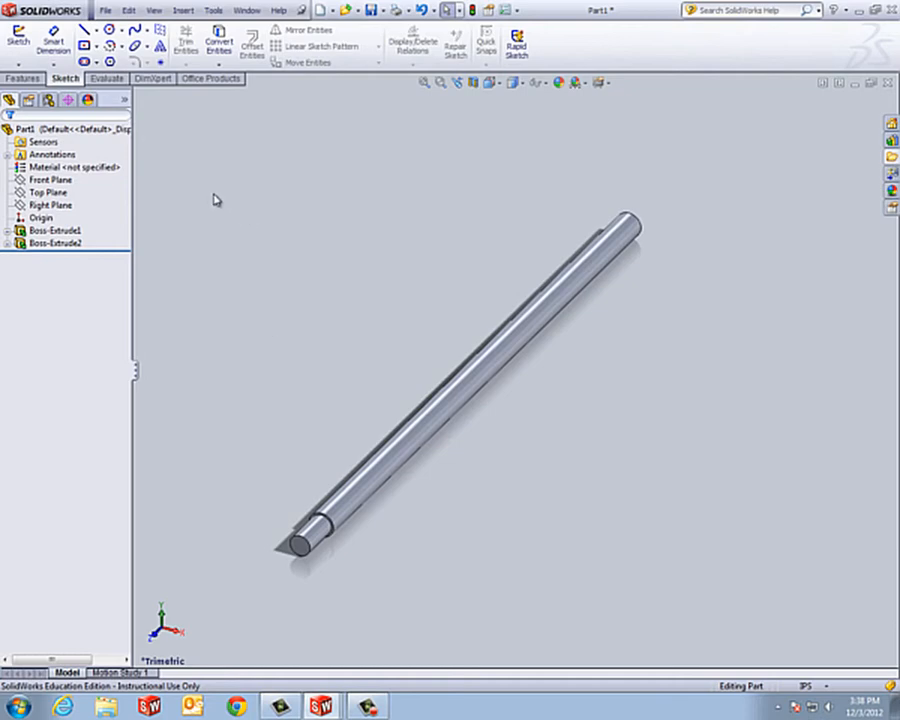
left_click(186, 11)
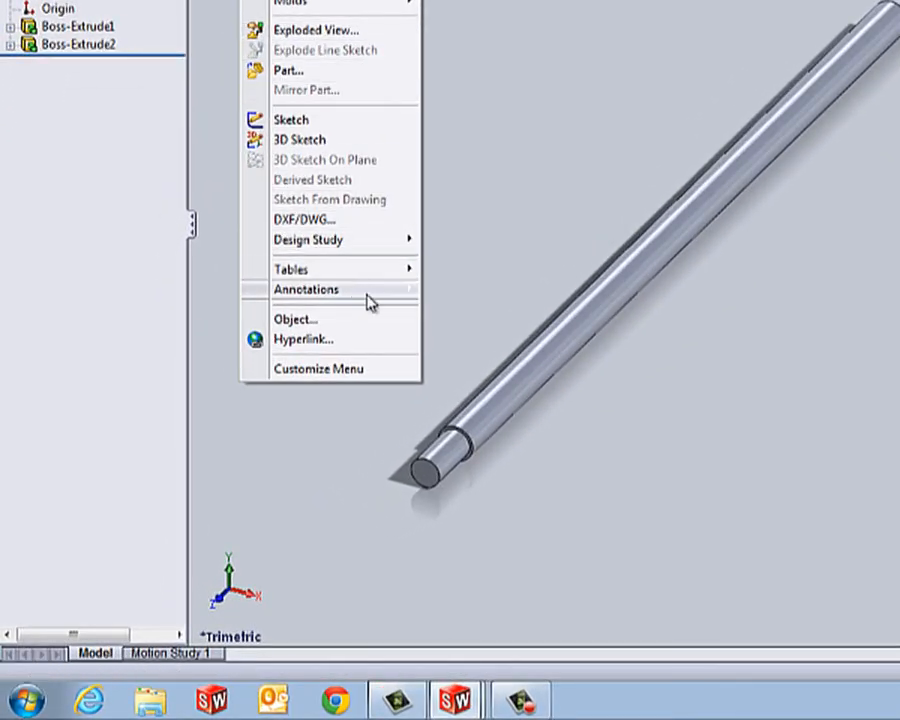
mouse_move(404, 301)
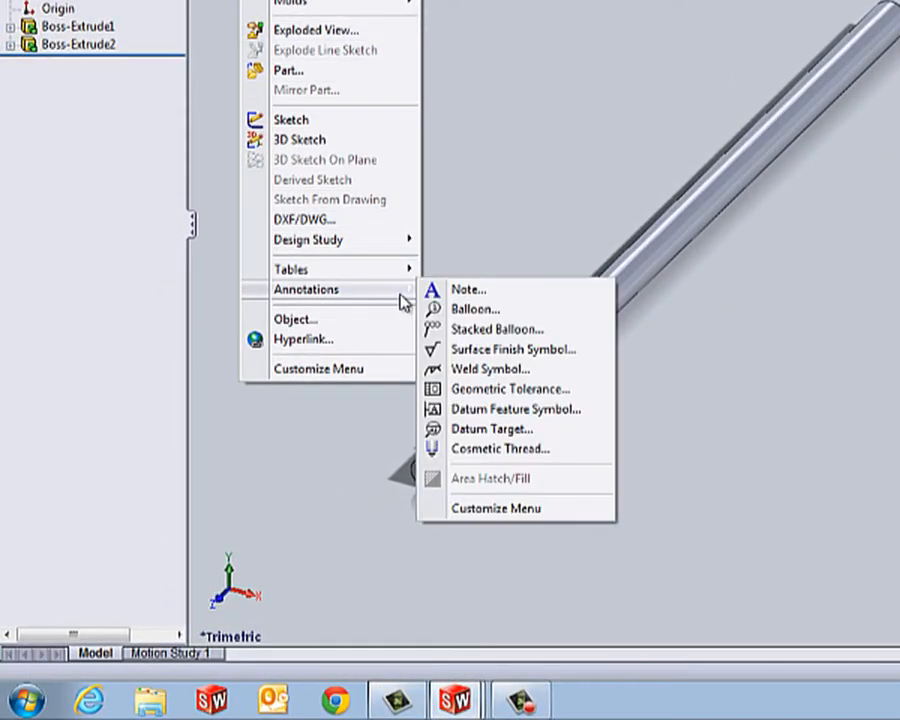
left_click(505, 452)
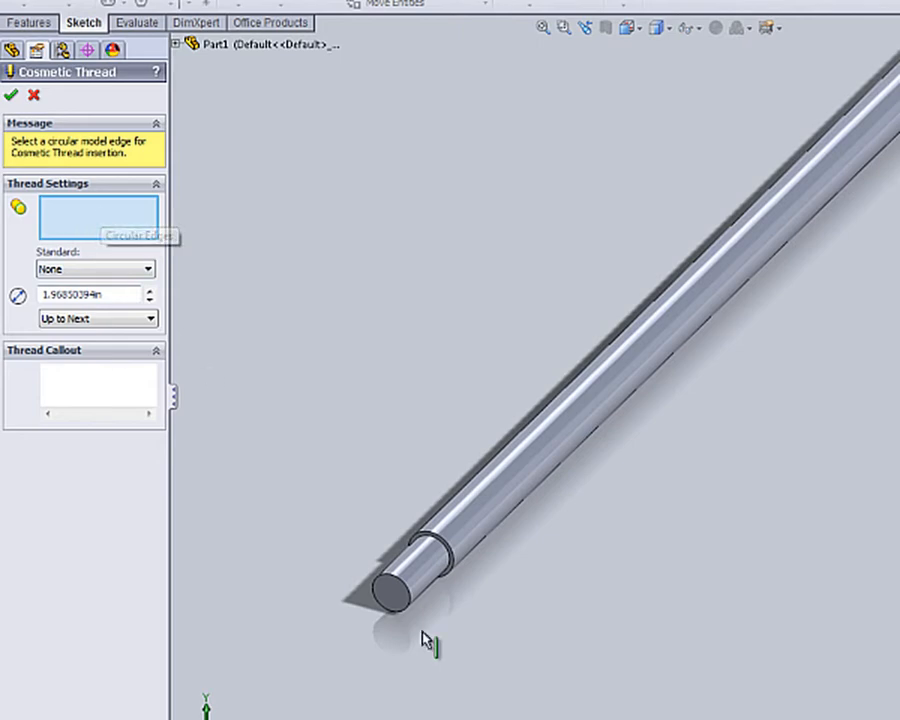
left_click(408, 594)
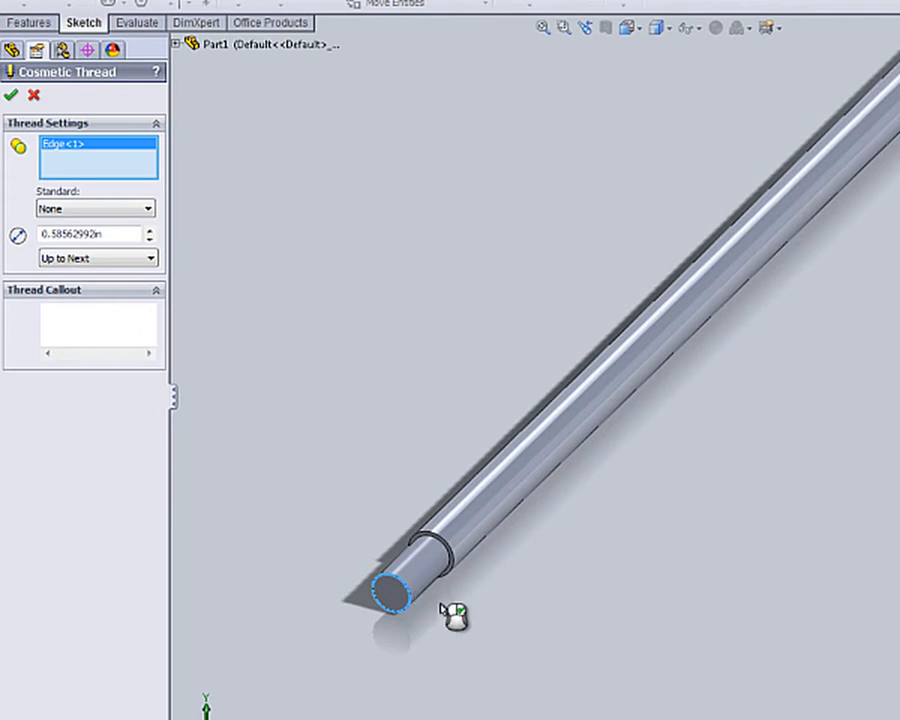
left_click(118, 261)
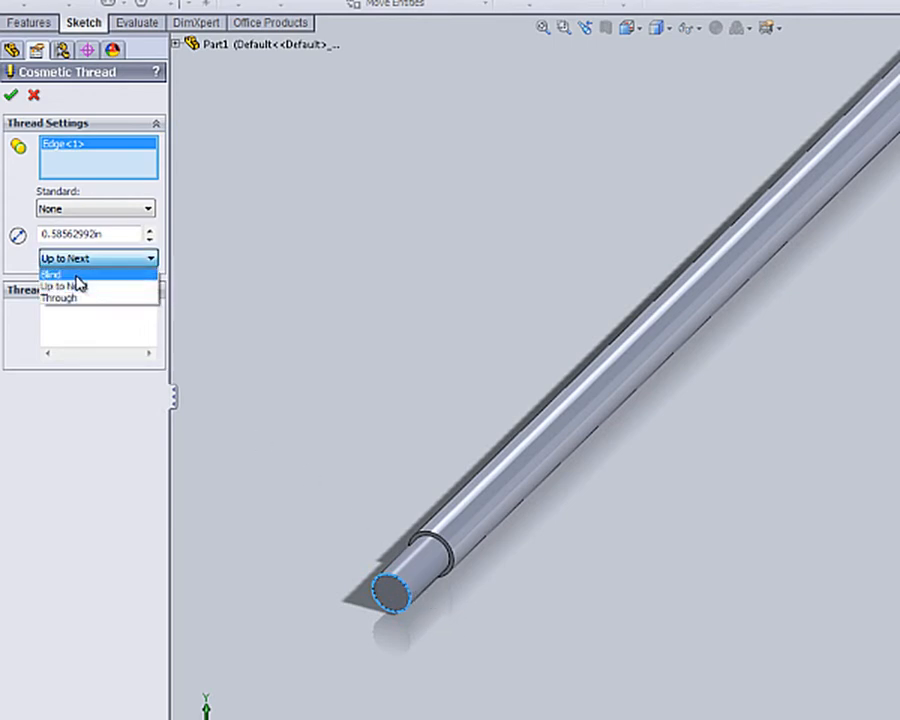
left_click(60, 274)
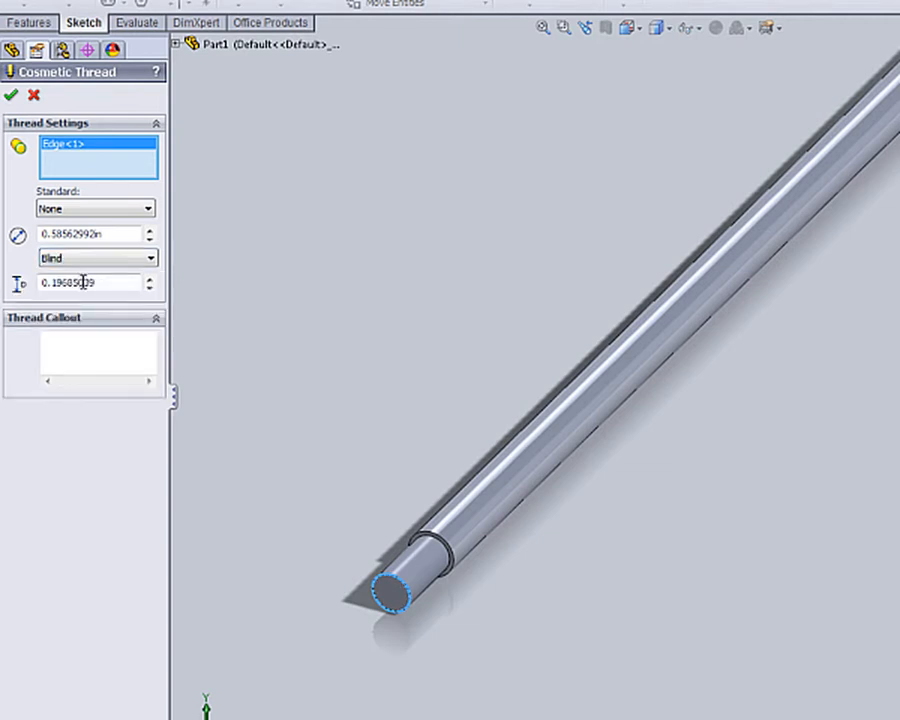
left_click_drag(118, 281, 30, 268)
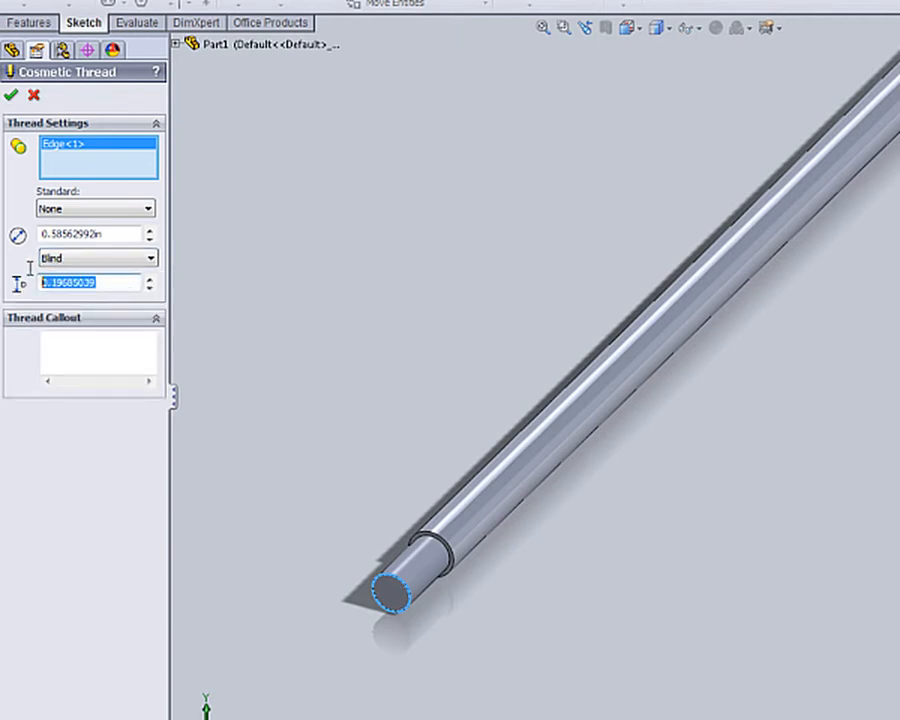
type("1.25")
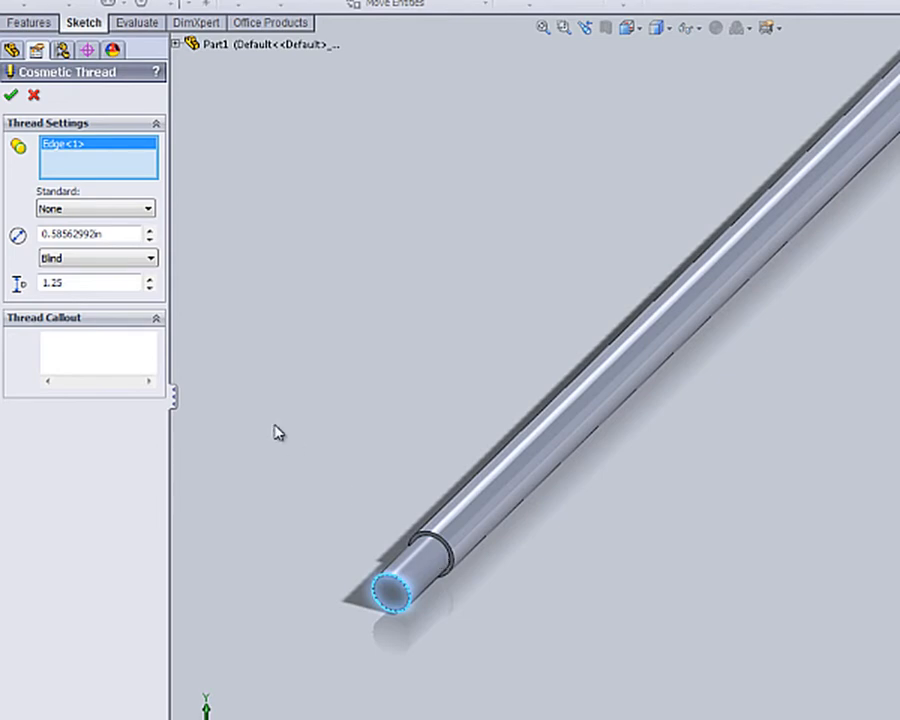
left_click(11, 95)
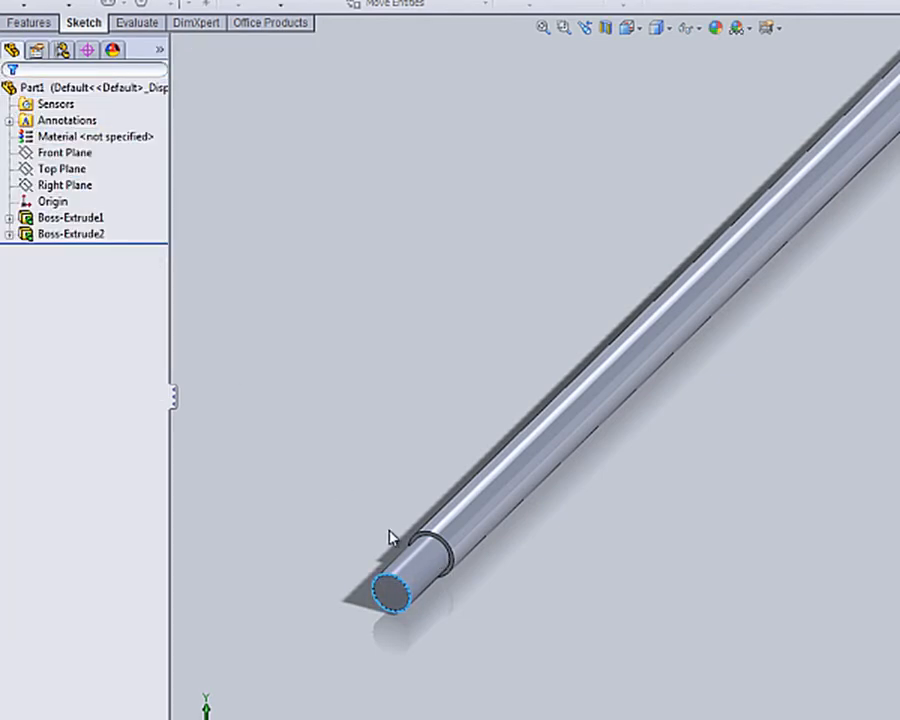
Step: Add an ANSI Inch 3/4-16 machine-thread cosmetic thread to the circular edge at the rod's full-diameter end, blind with a depth of 1.50 in
middle_click_drag(485, 621, 461, 626)
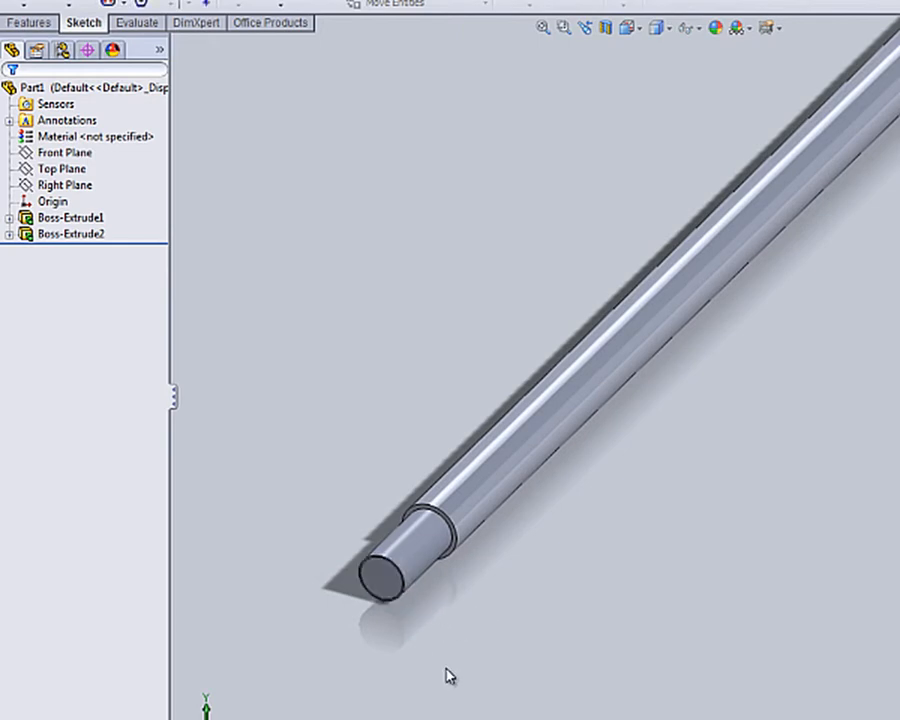
scroll(436, 601, "down", 2)
scroll(436, 601, "up", 5)
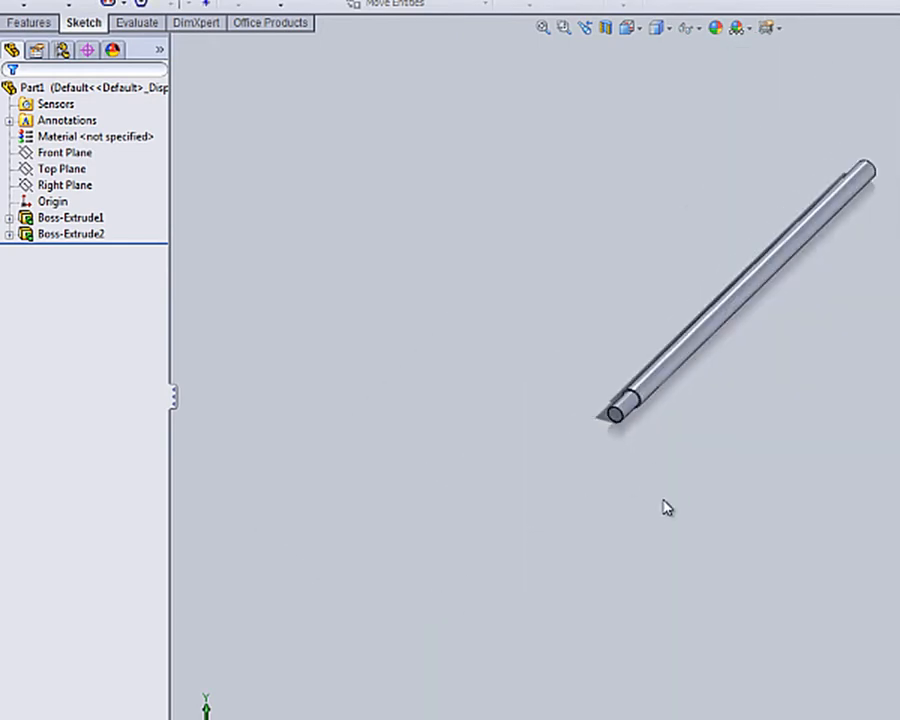
scroll(885, 150, "down", 4)
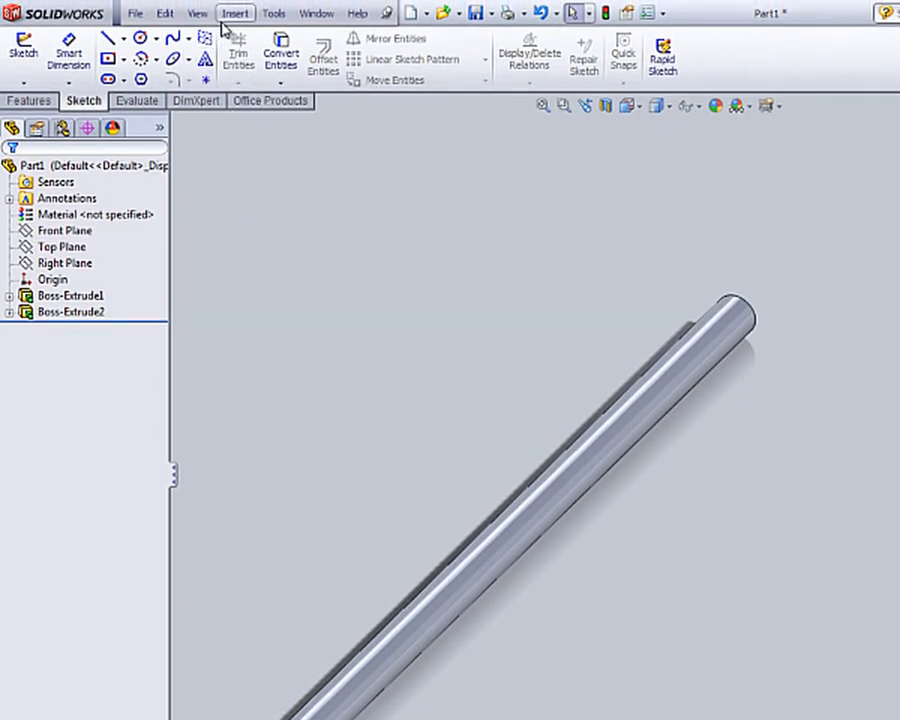
left_click(227, 19)
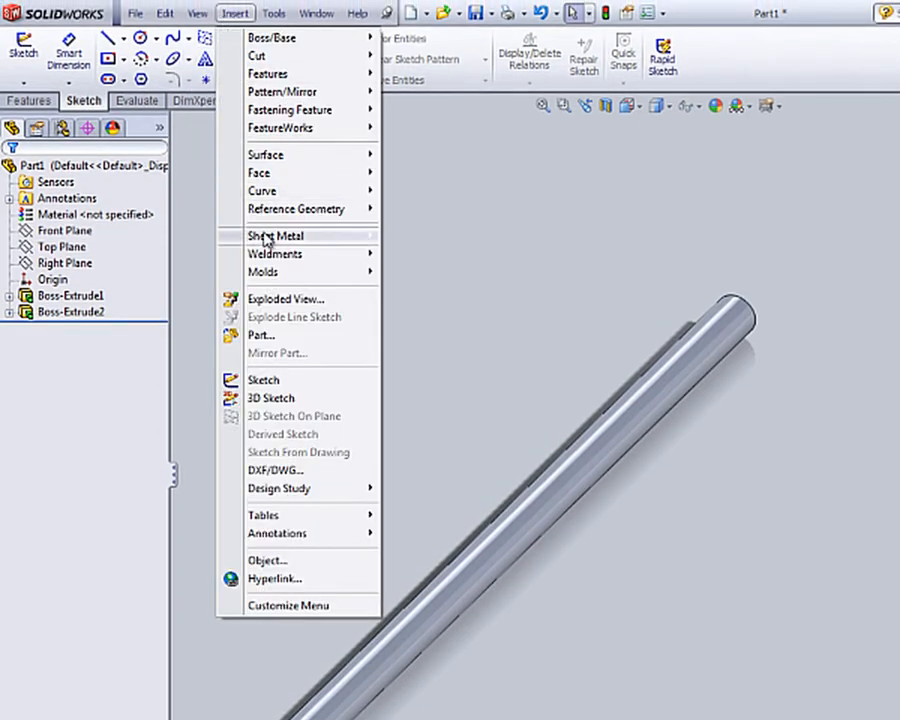
mouse_move(331, 542)
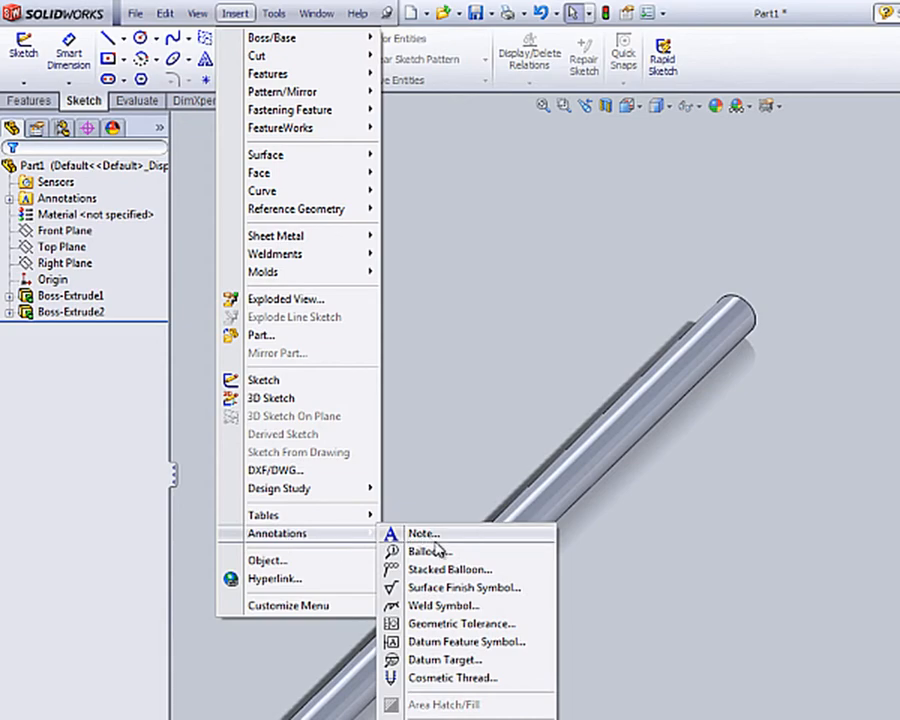
left_click(446, 678)
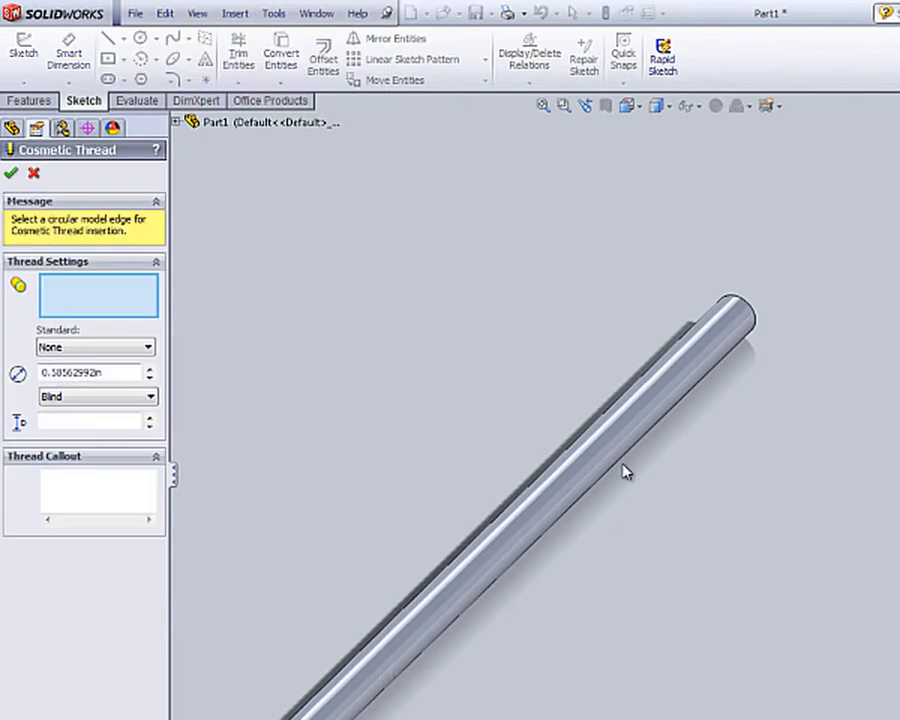
left_click(742, 310)
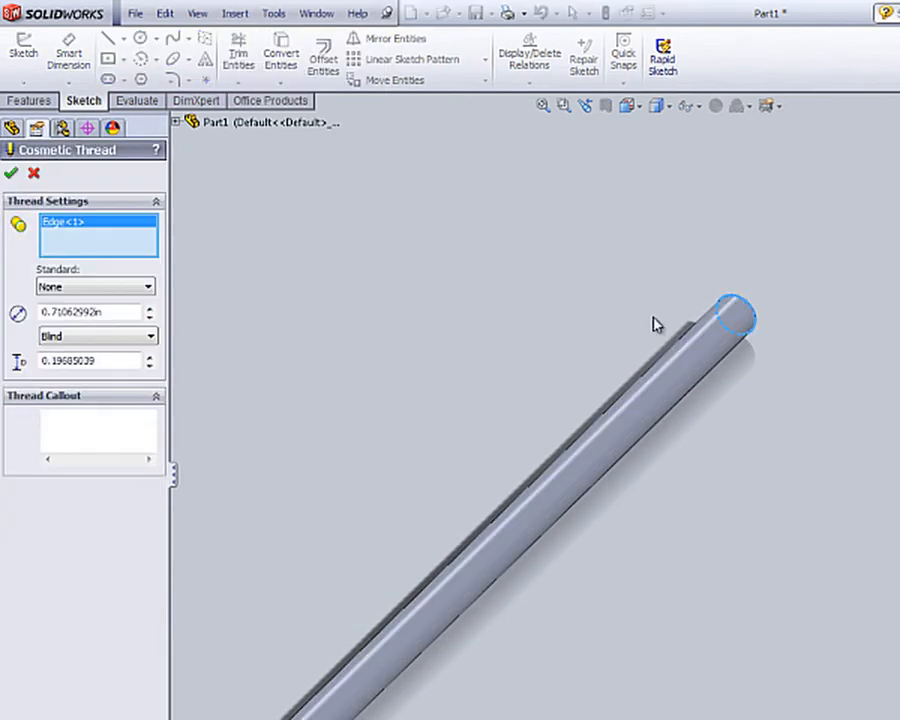
left_click(82, 288)
left_click(78, 314)
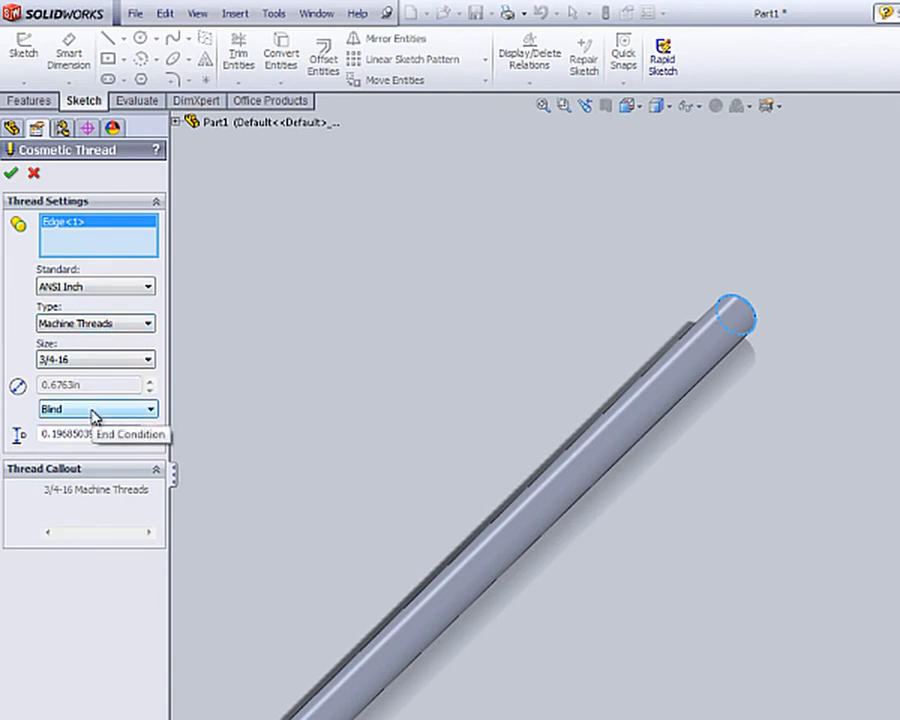
left_click_drag(134, 432, 19, 430)
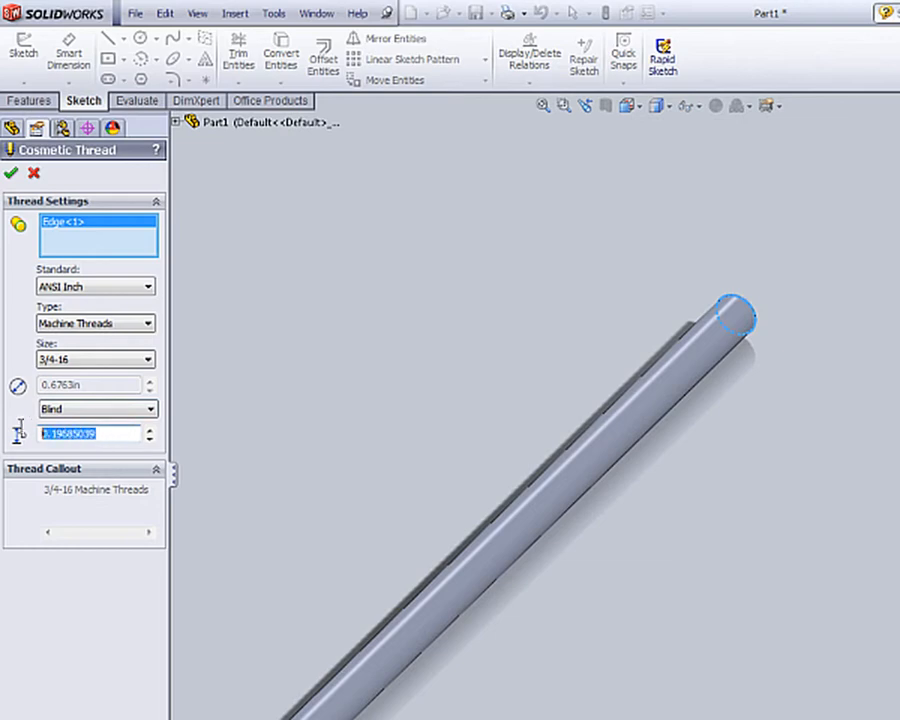
type("1.50")
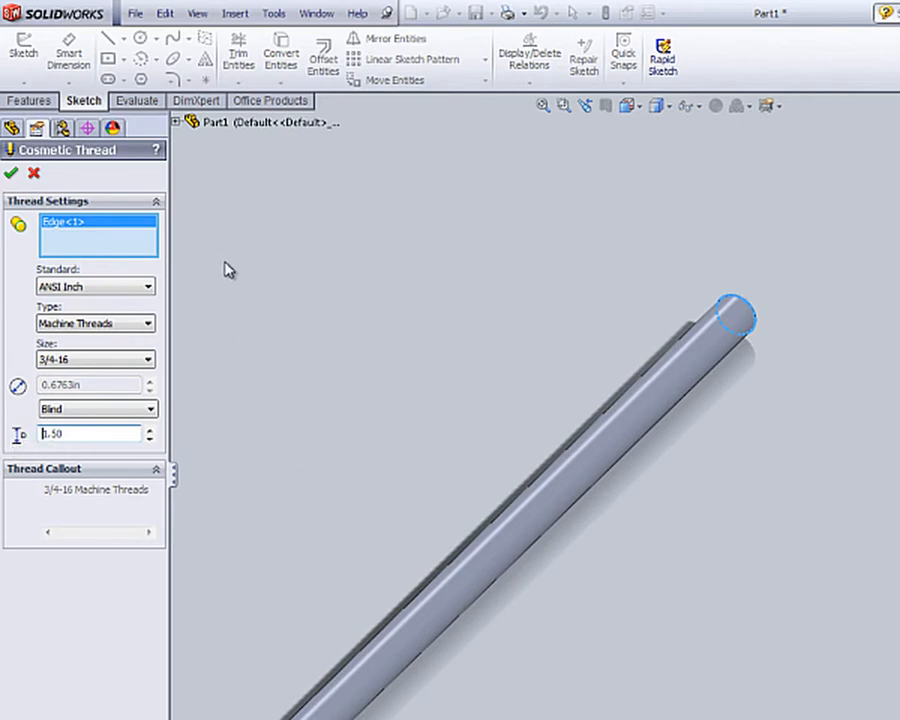
left_click(11, 173)
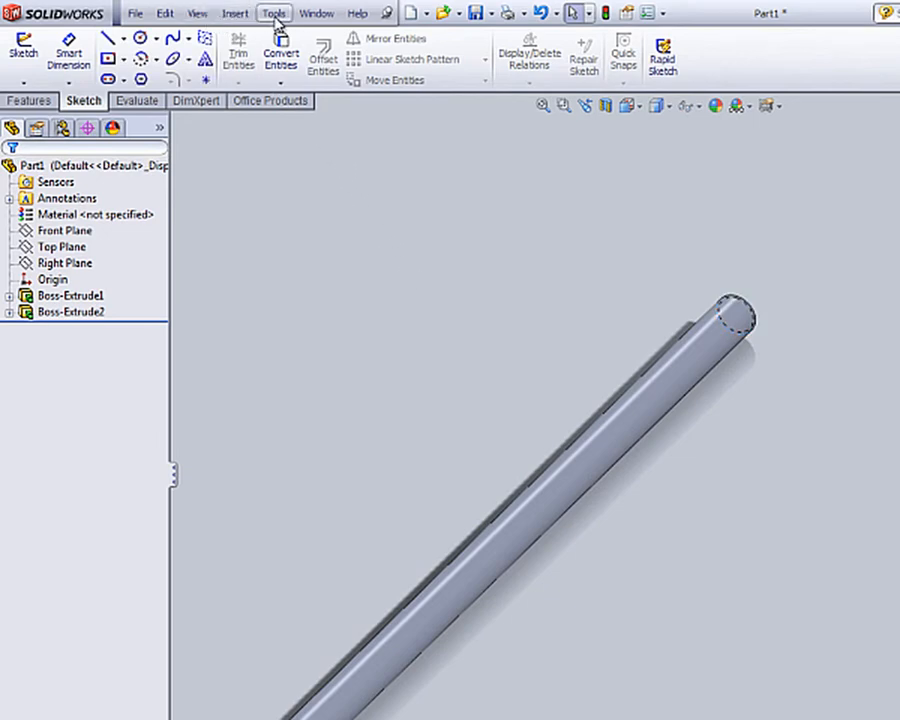
Step: Turn on the display of shaded cosmetic threads in the document's detailing properties and inspect both rod ends
left_click(275, 14)
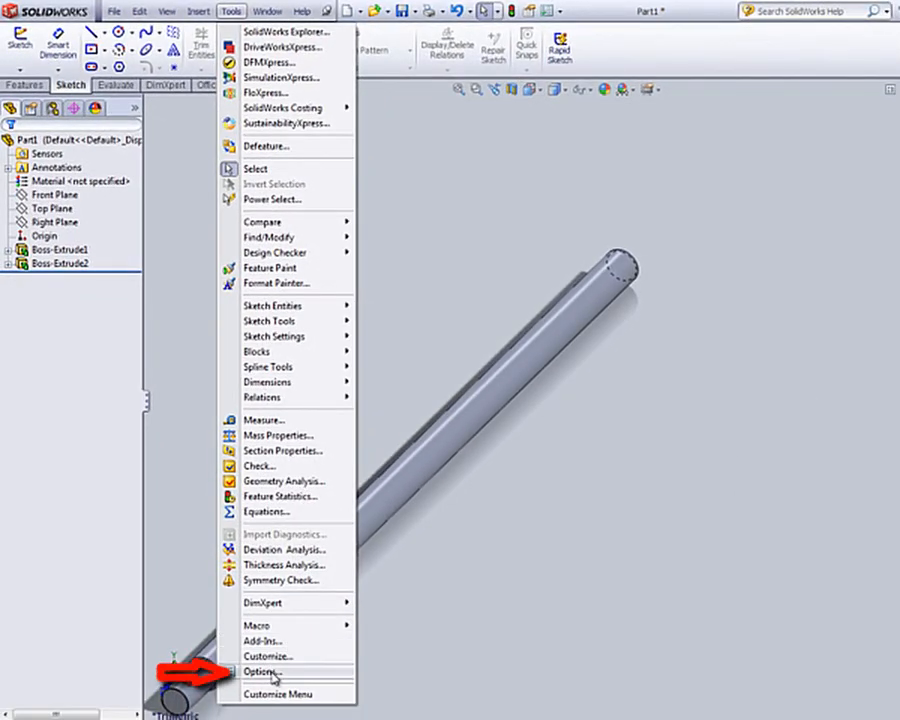
left_click(262, 672)
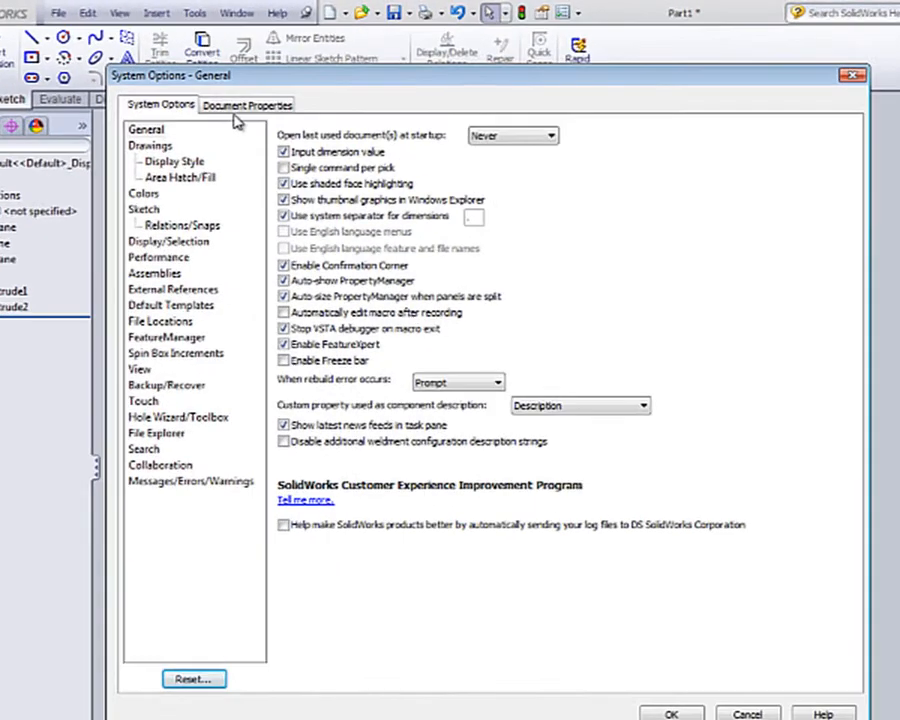
left_click(264, 93)
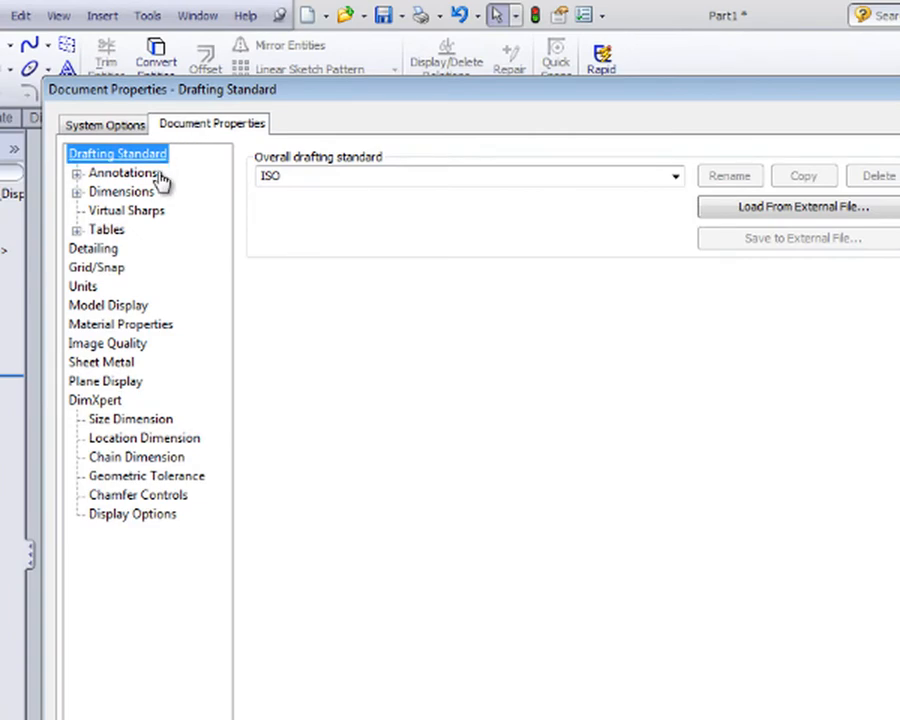
left_click(104, 255)
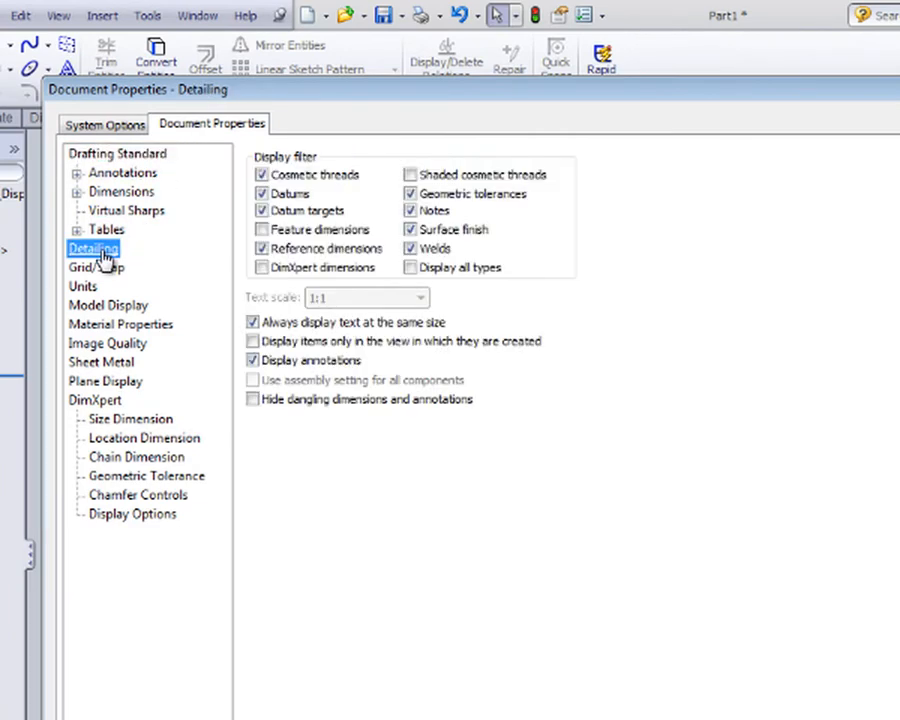
left_click(411, 176)
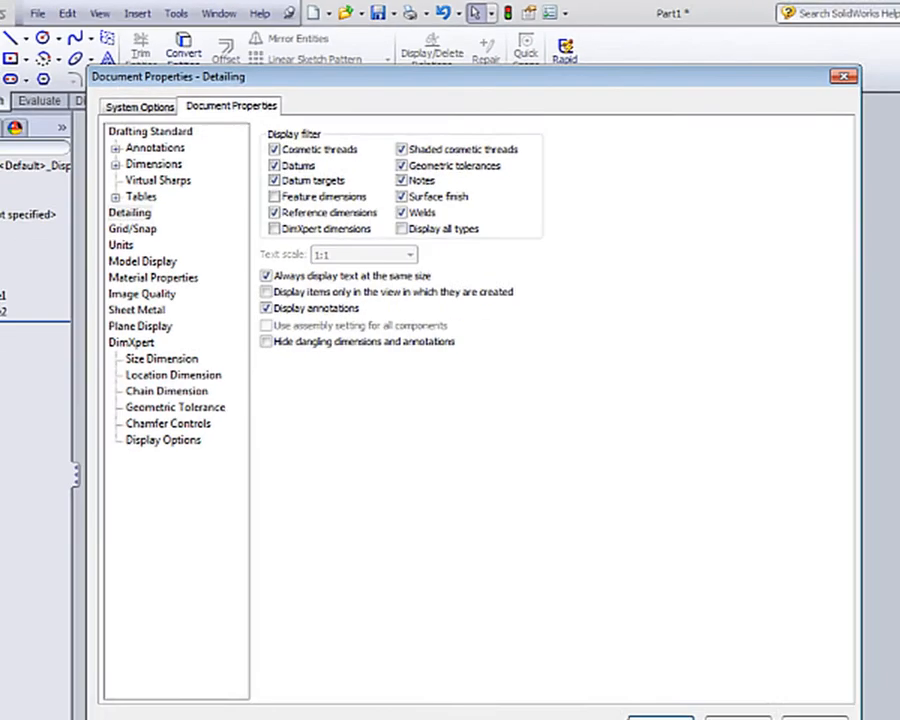
left_click(661, 717)
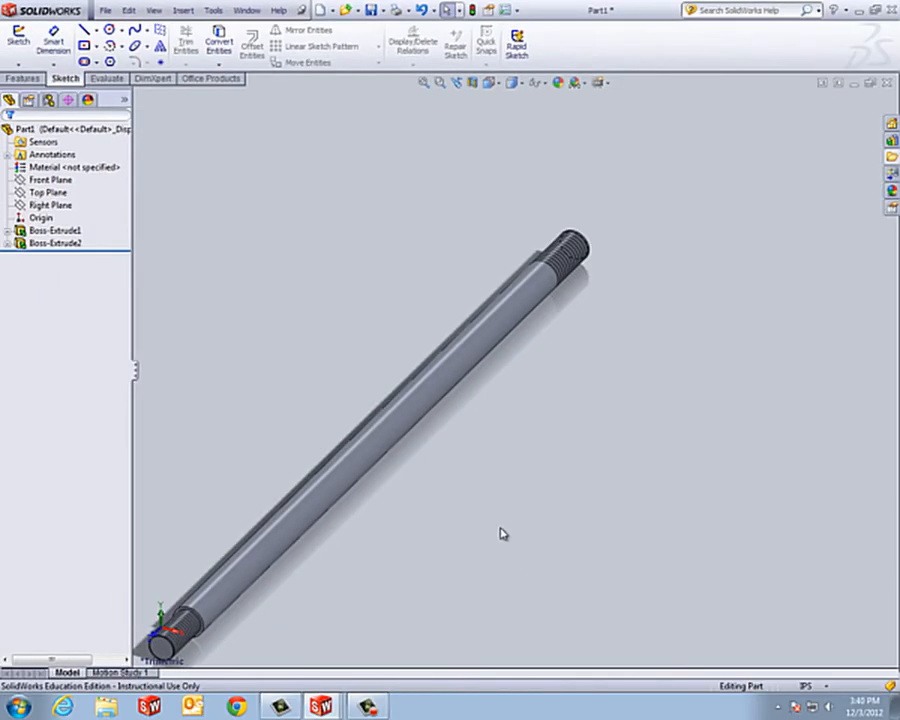
scroll(508, 512, "up", 3)
scroll(480, 405, "down", 2)
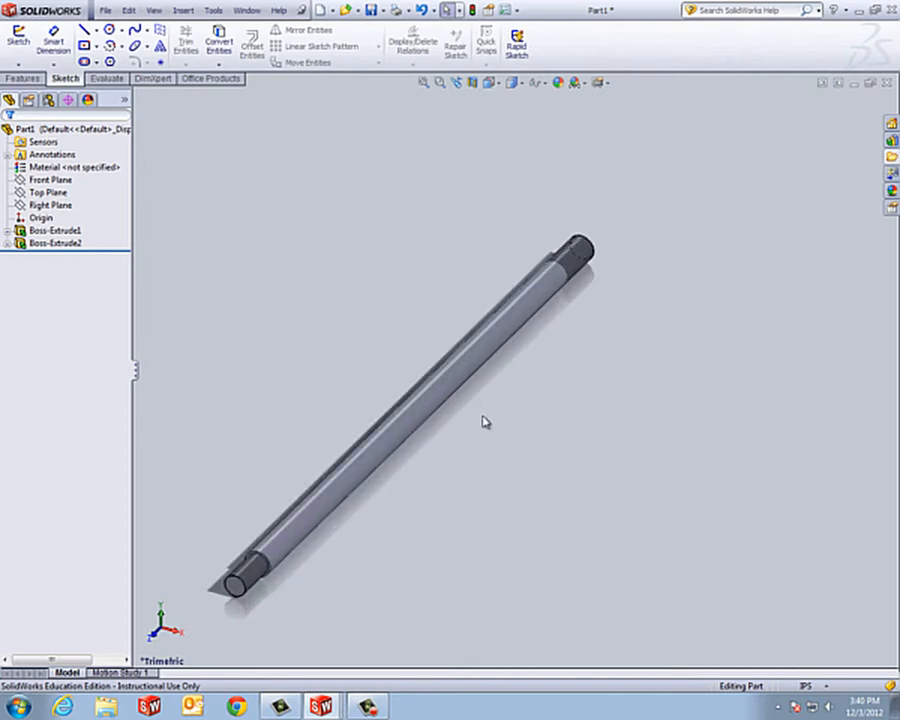
middle_click_drag(505, 519, 395, 467)
scroll(396, 466, "up", 3)
scroll(450, 409, "down", 5)
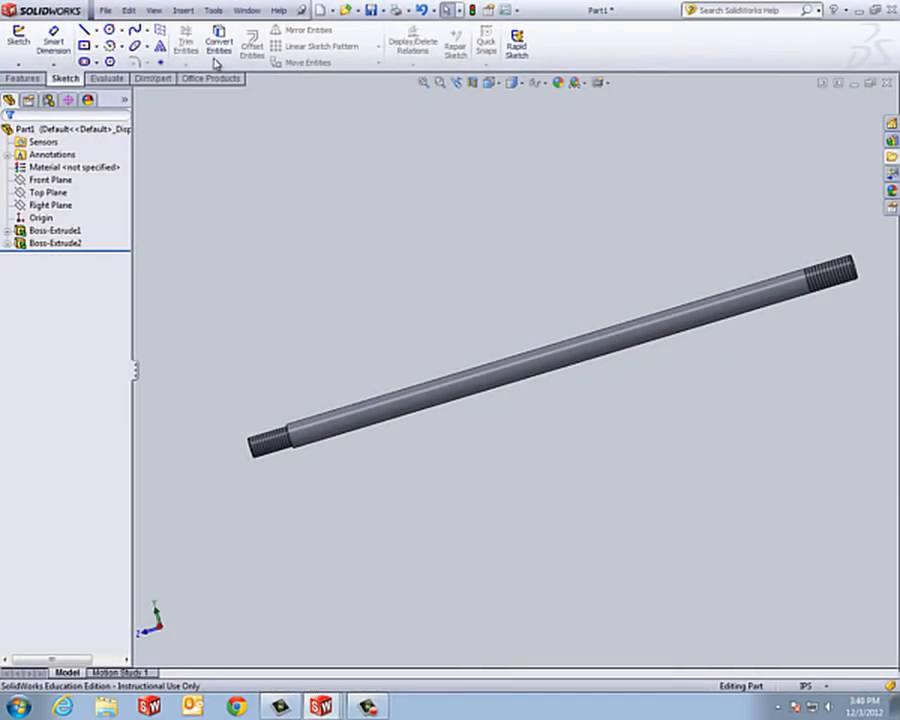
Step: Create a new part document and start a sketch on its Top Plane
left_click(320, 10)
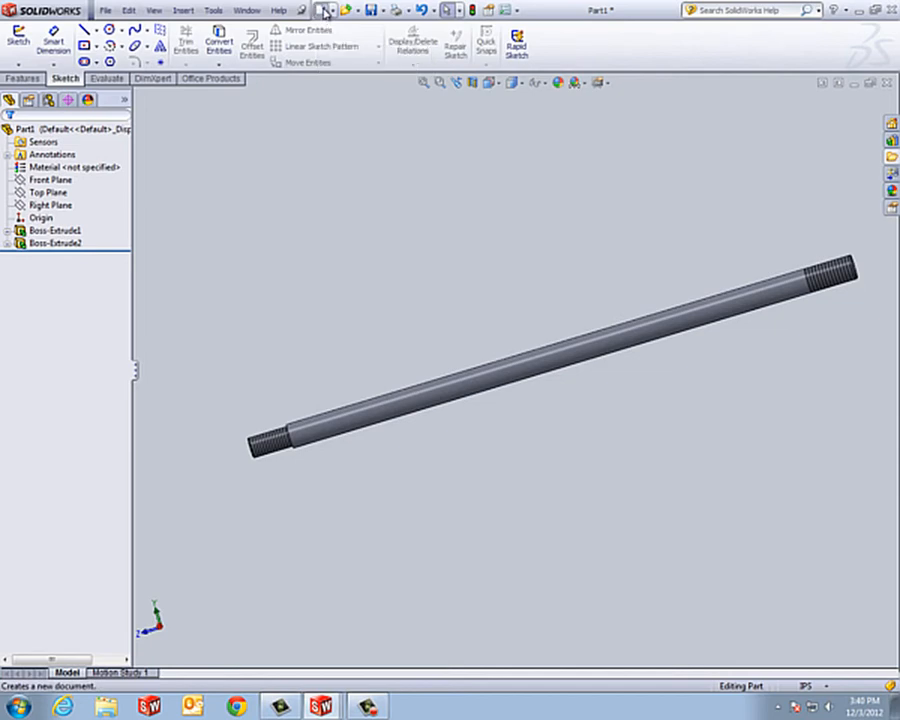
double_click(283, 265)
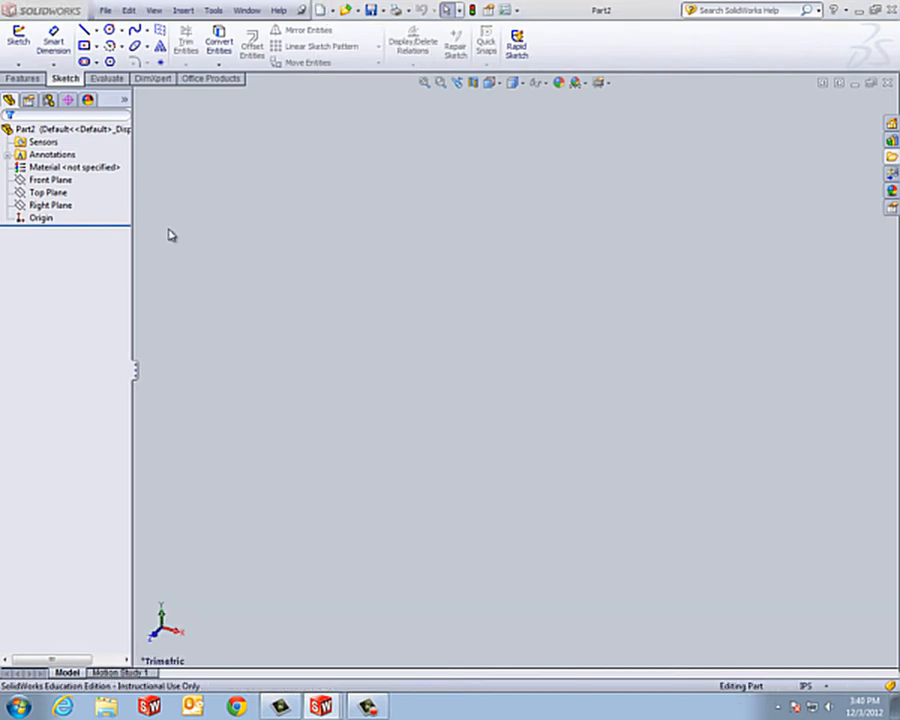
left_click(50, 180)
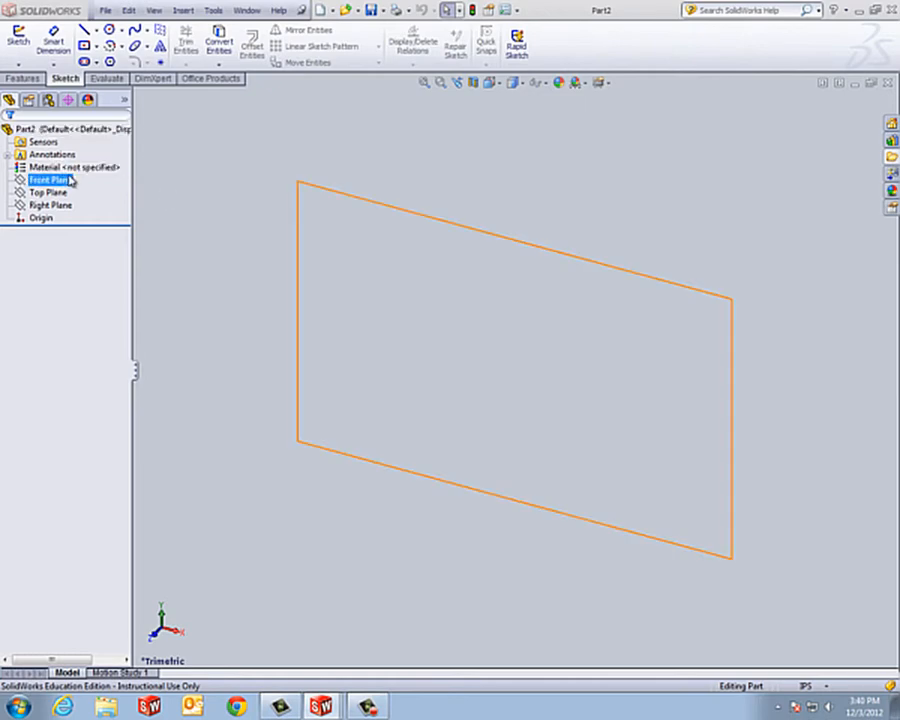
left_click(50, 192)
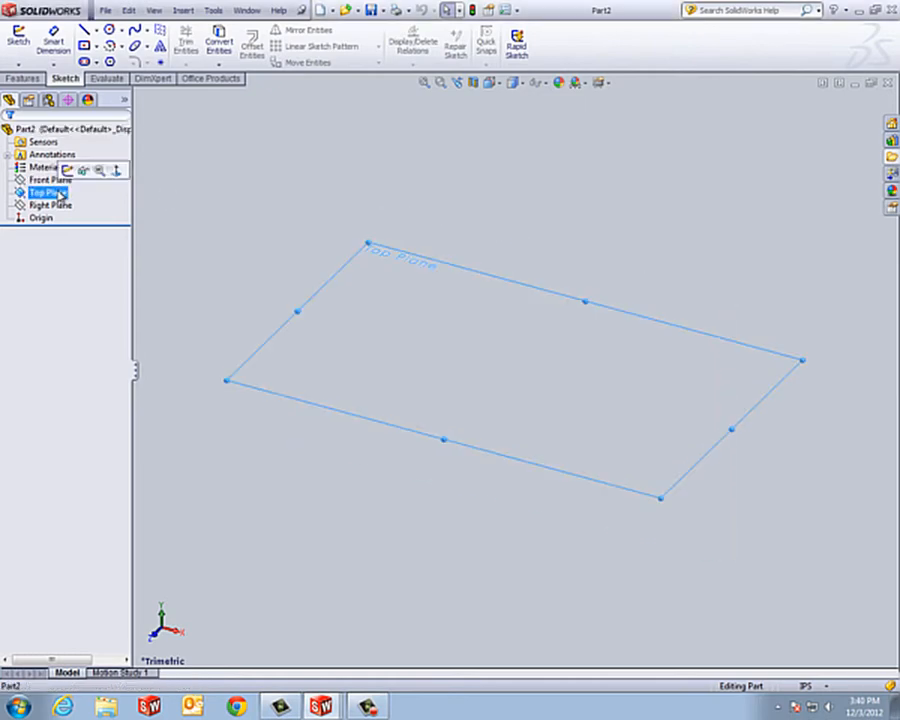
left_click(67, 171)
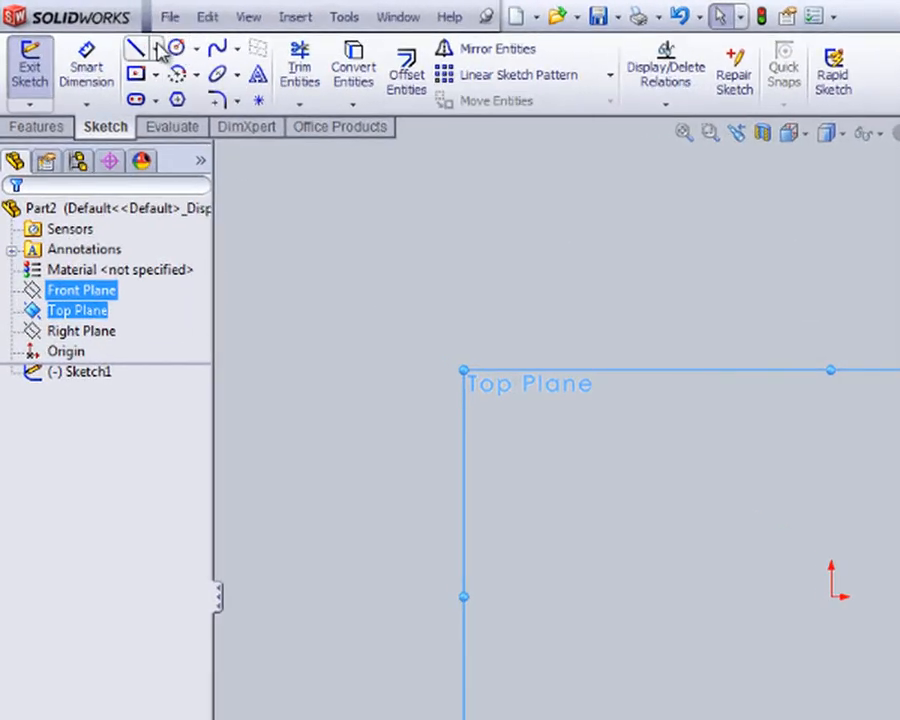
Step: Draw a vertical construction centerline about 0.51 in long upward from the origin
left_click(157, 47)
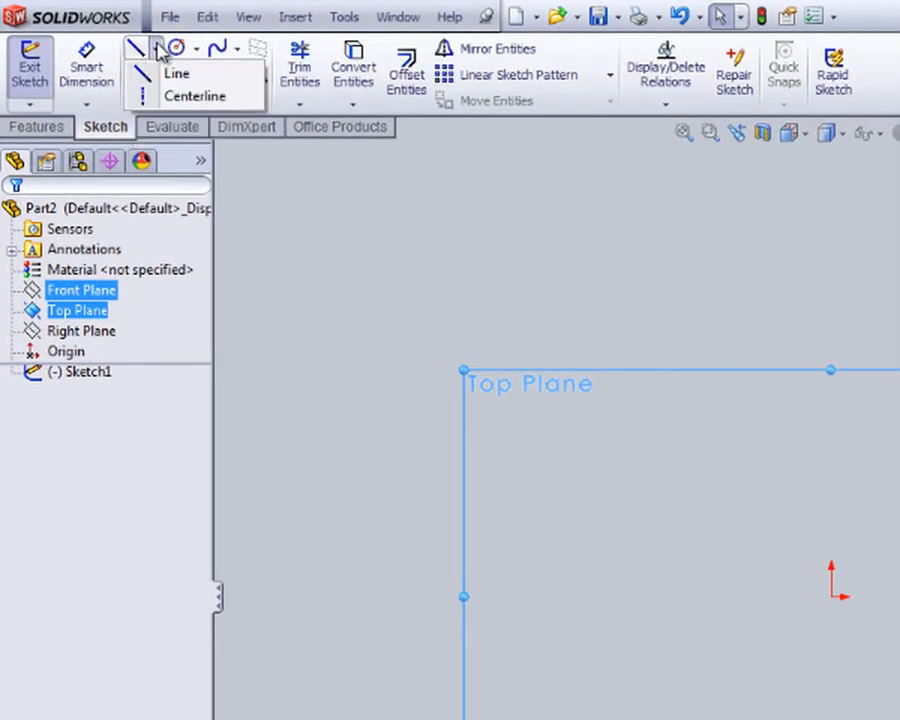
left_click(190, 96)
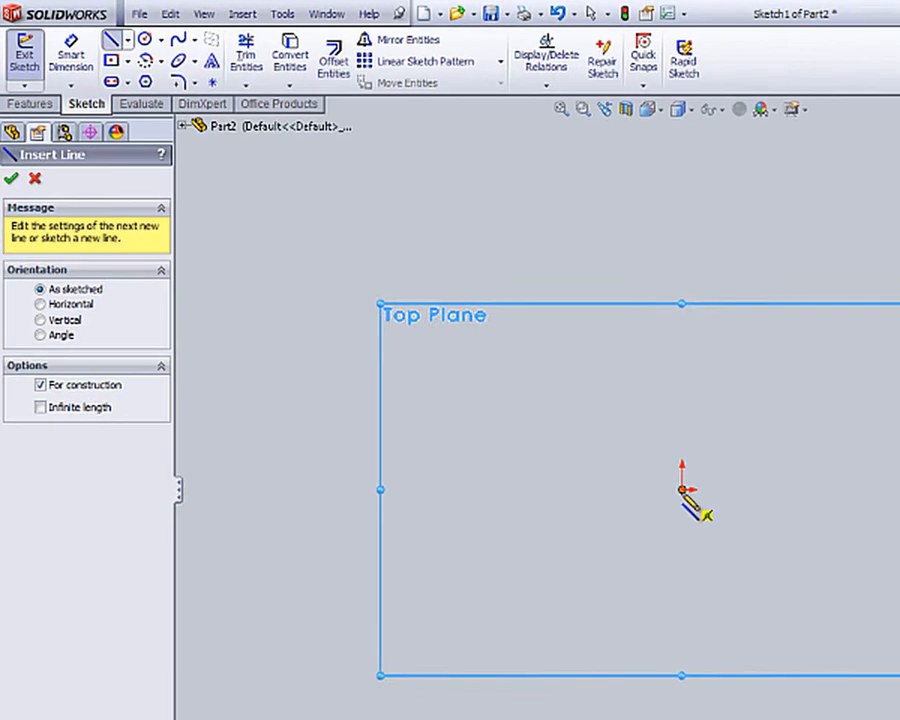
left_click(682, 490)
left_click(682, 444)
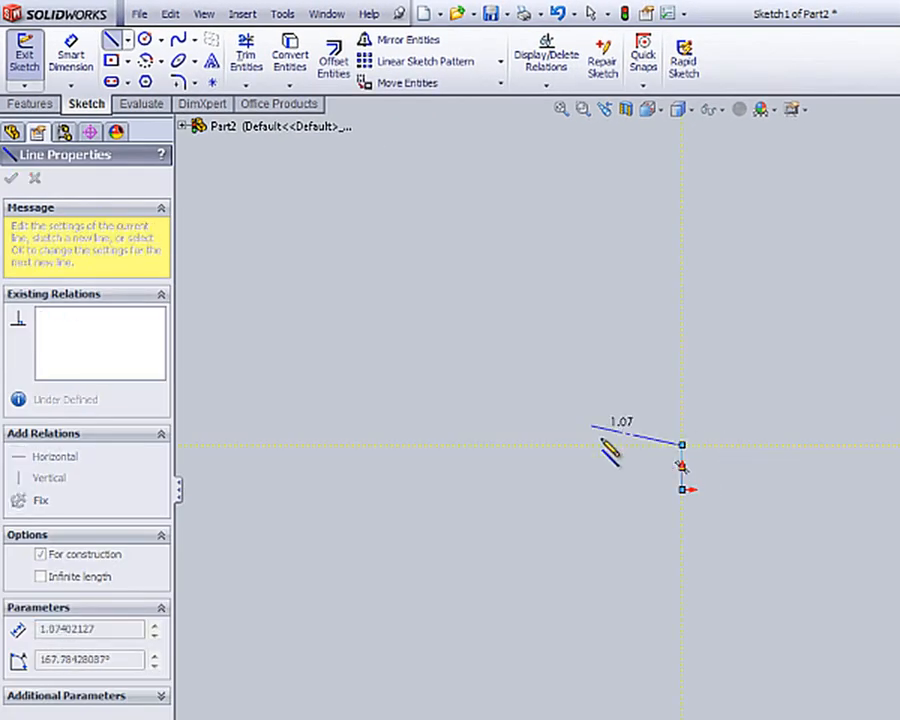
key("Escape")
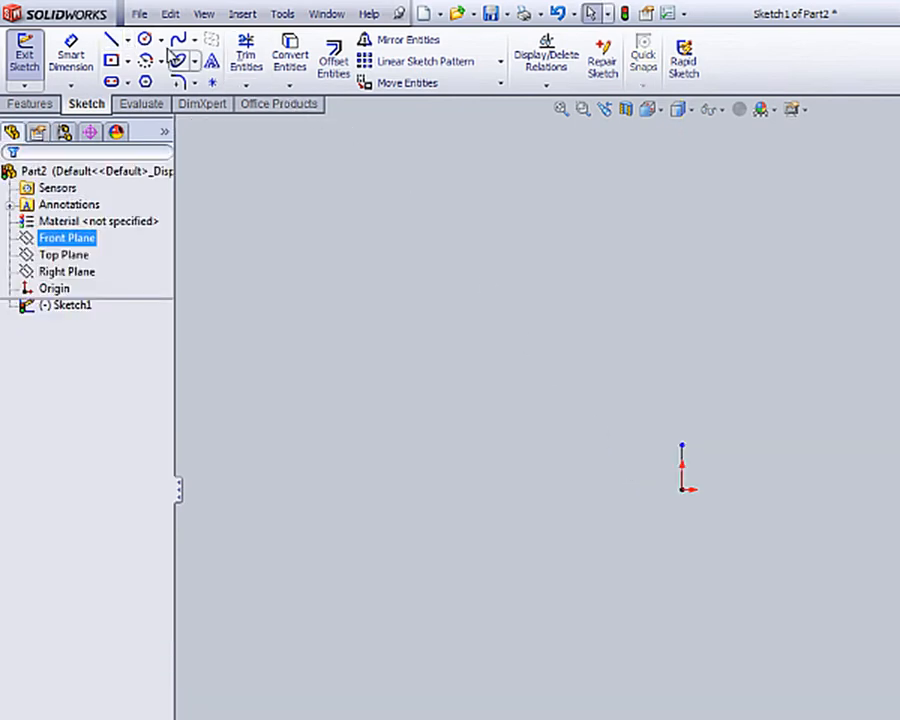
left_click(326, 323)
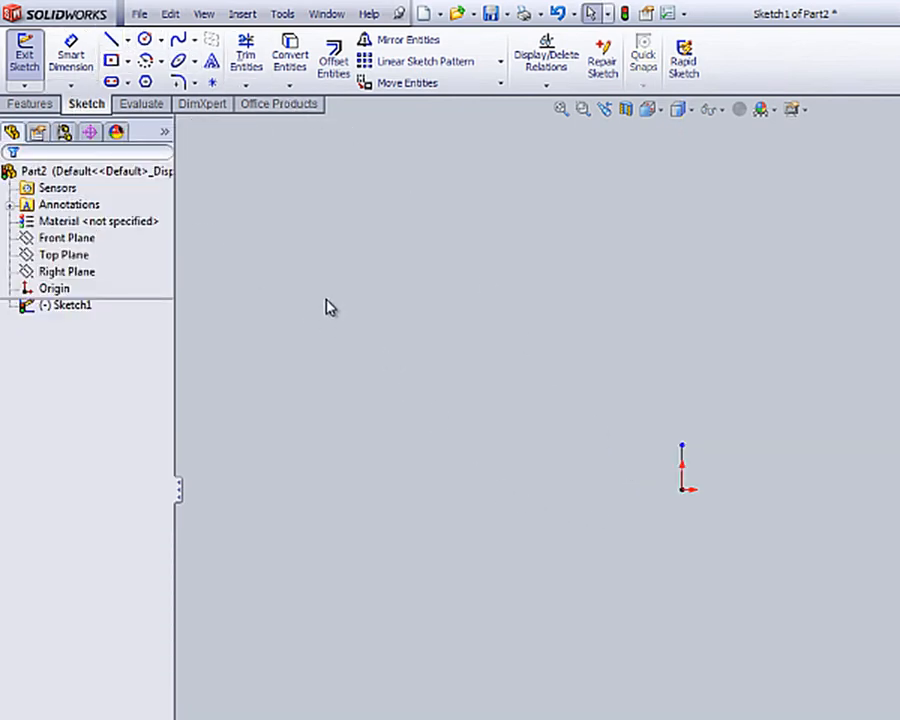
Step: Sketch a closed profile left of the centerline, with a rectangular notch in its outer side and a step at its upper inner corner
left_click(114, 43)
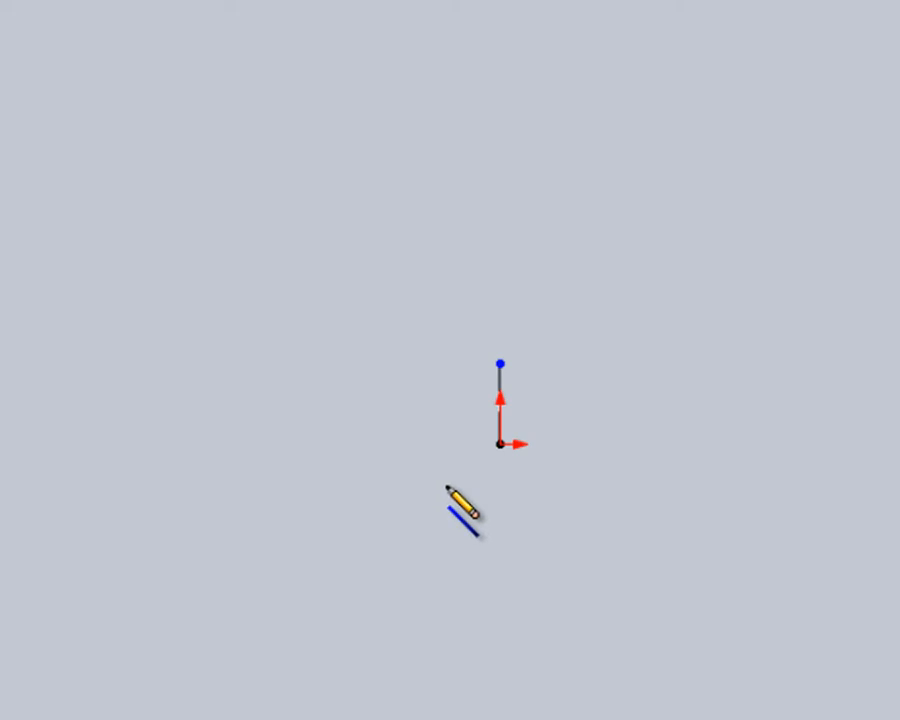
left_click(447, 486)
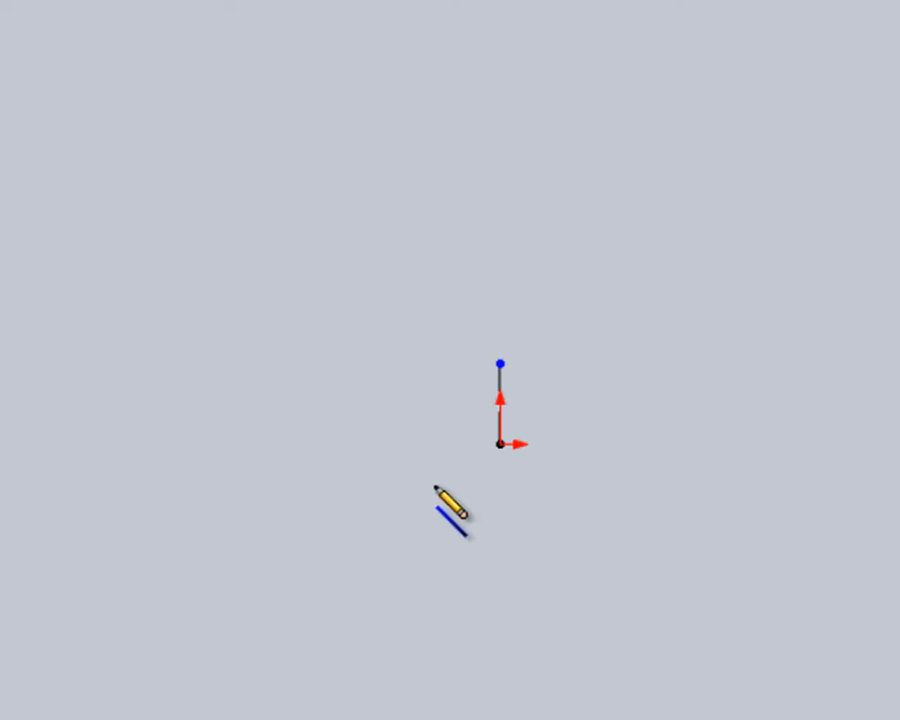
left_click(352, 486)
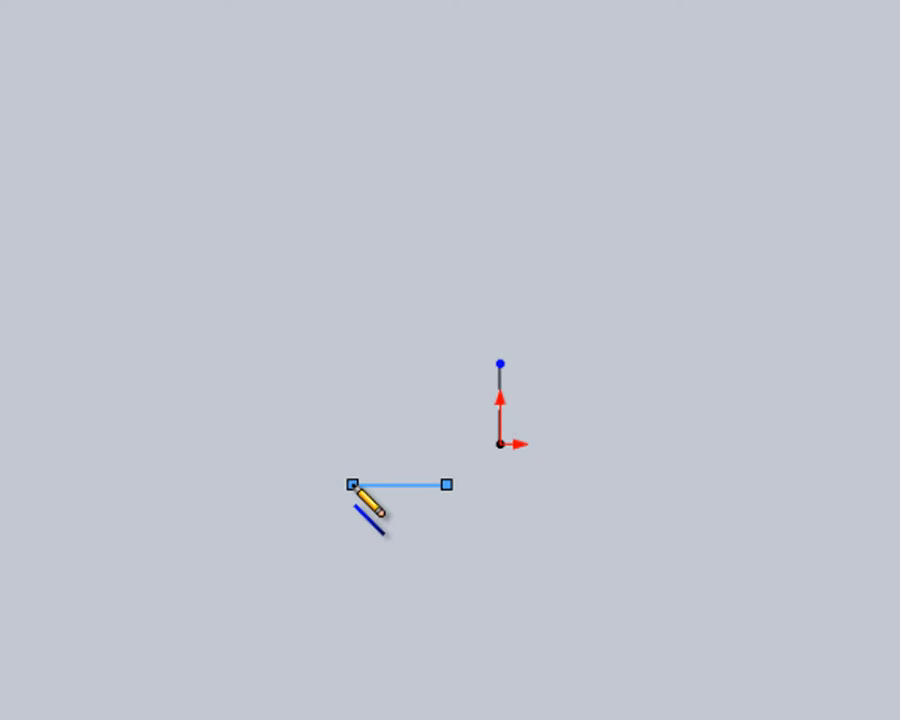
left_click(352, 428)
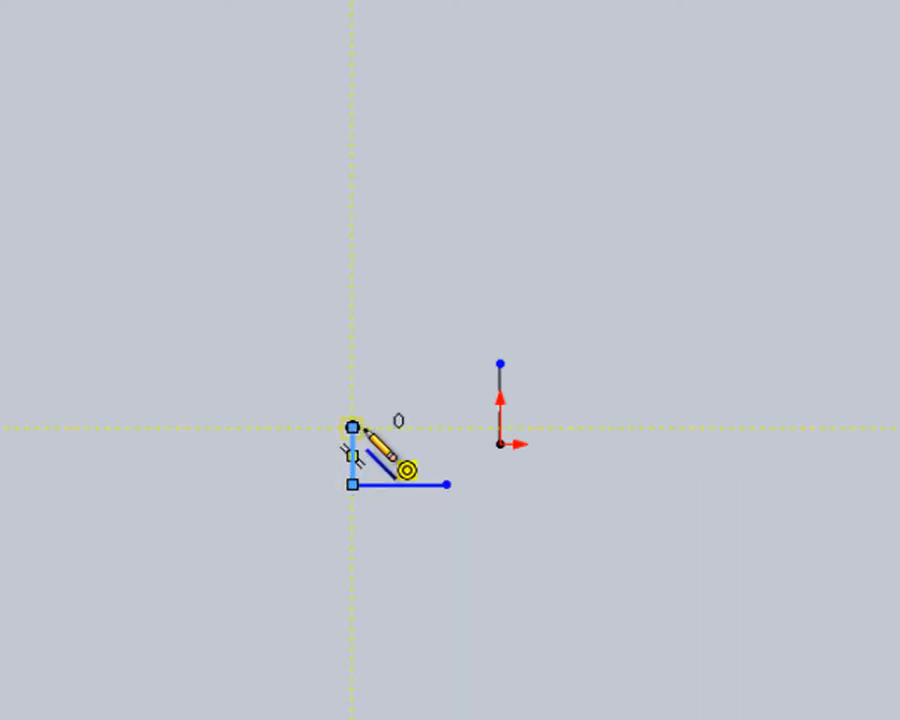
left_click(377, 428)
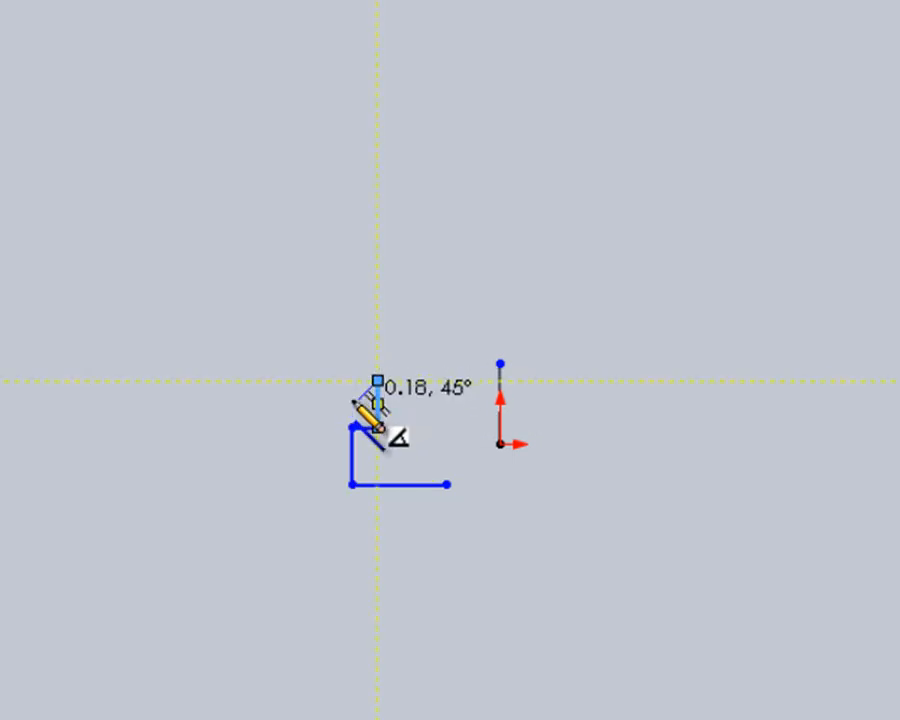
left_click(377, 380)
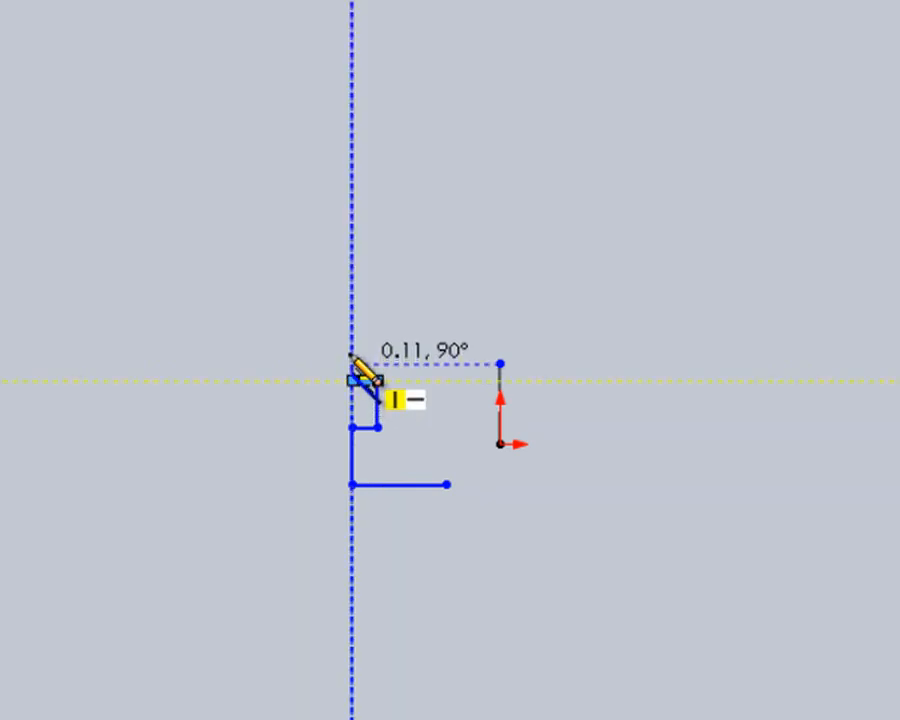
left_click(352, 380)
left_click(352, 253)
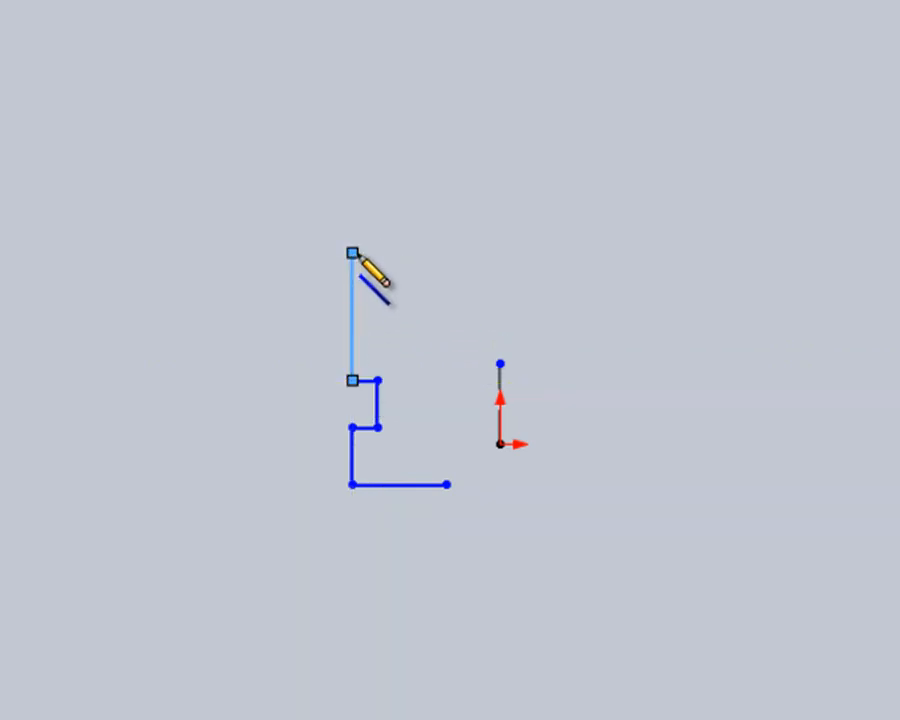
left_click(416, 253)
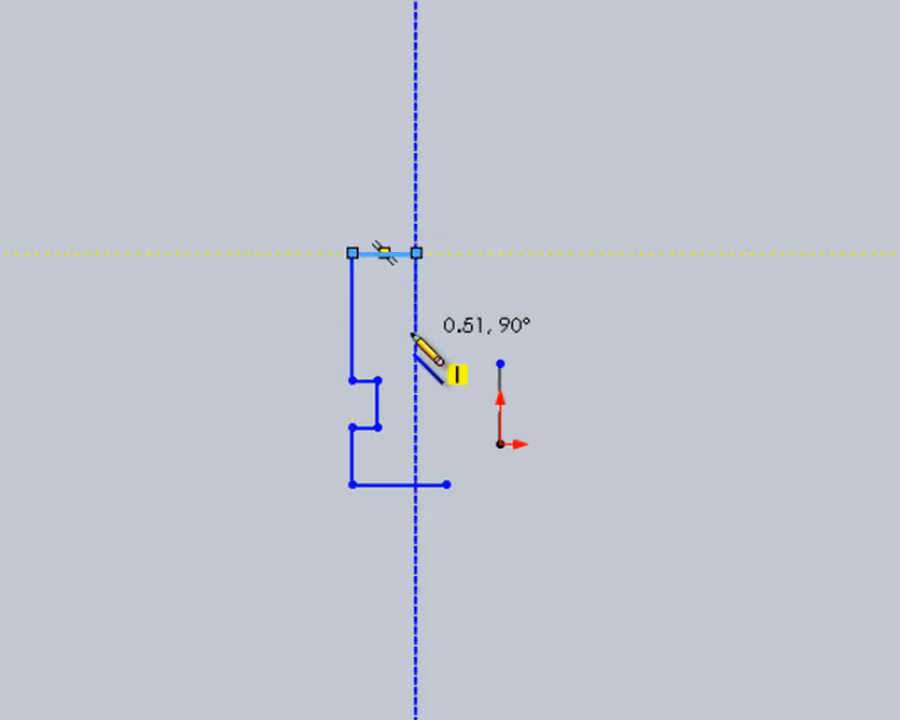
left_click(416, 331)
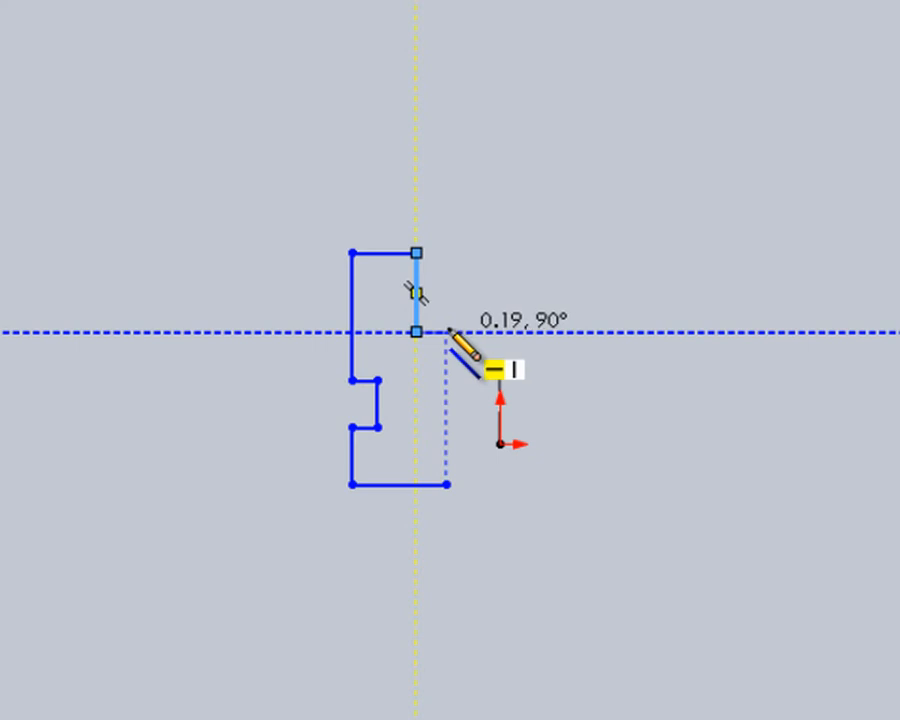
left_click(447, 331)
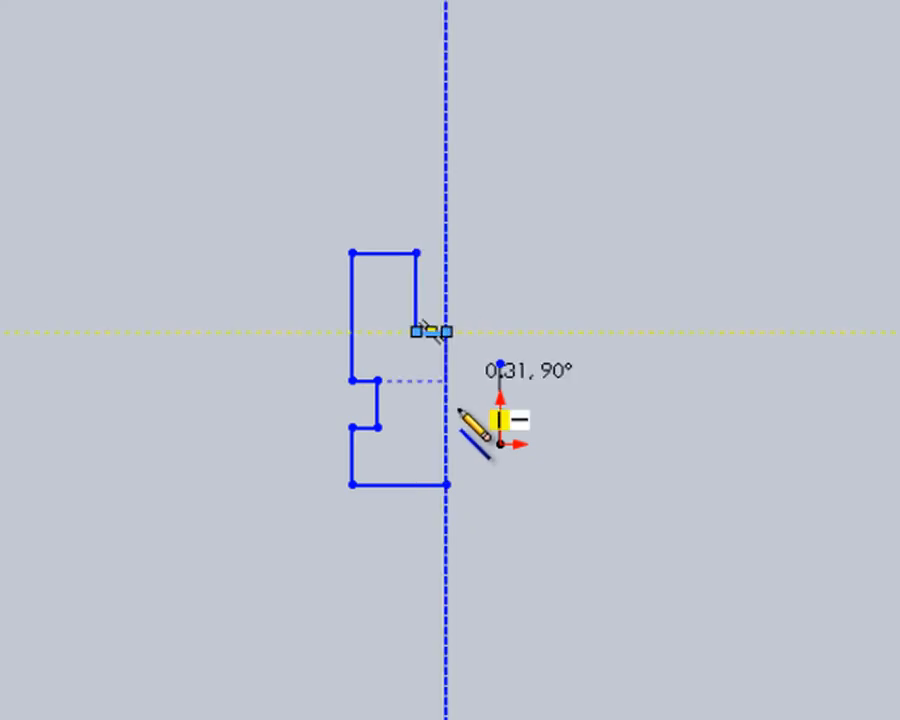
left_click(446, 484)
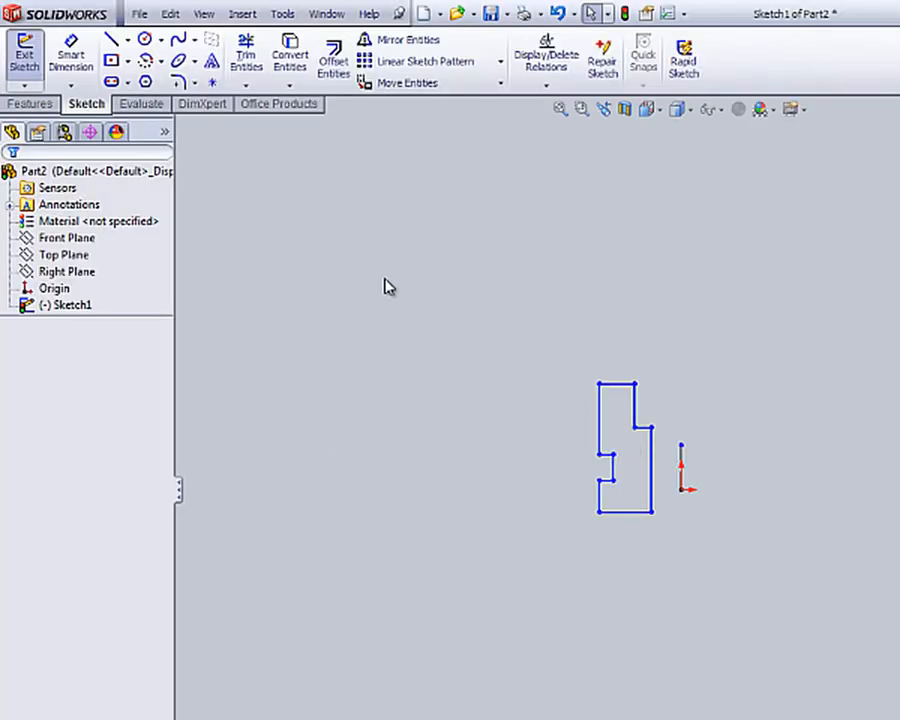
left_click(86, 60)
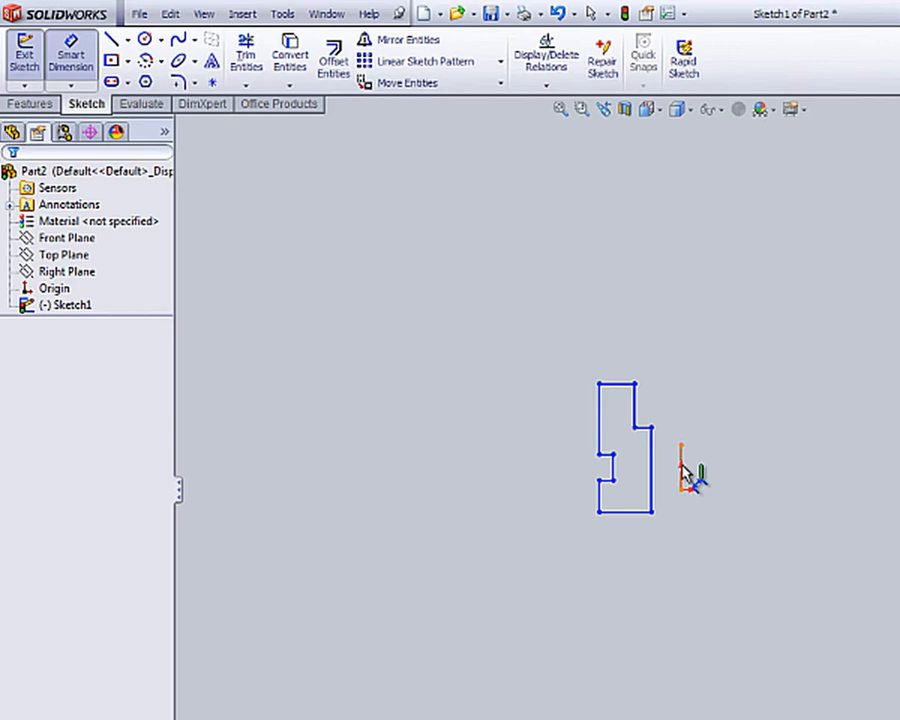
left_click(683, 470)
left_click(663, 496)
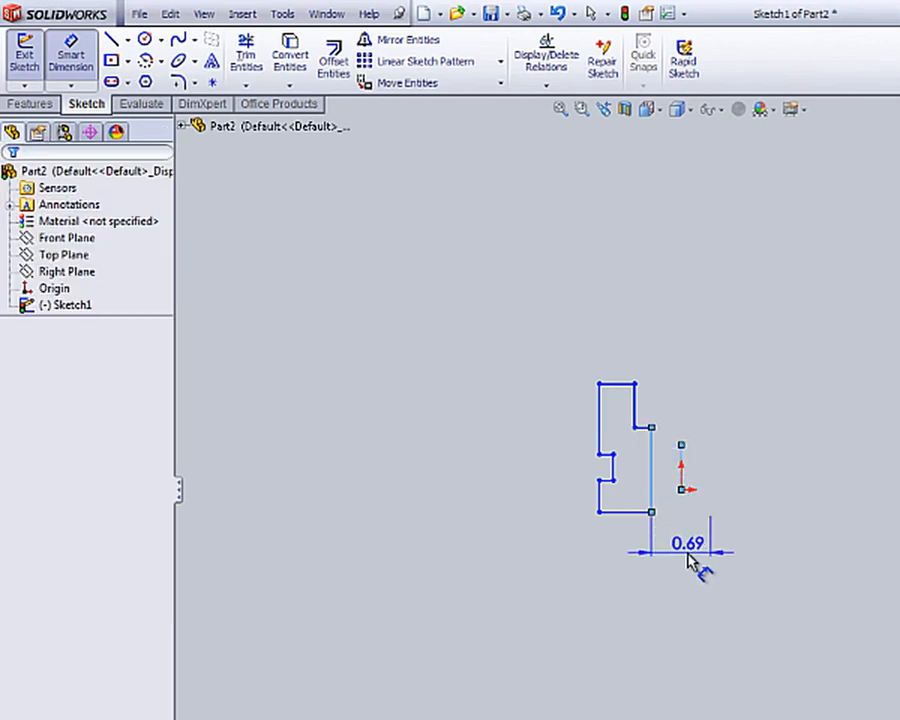
key("Escape")
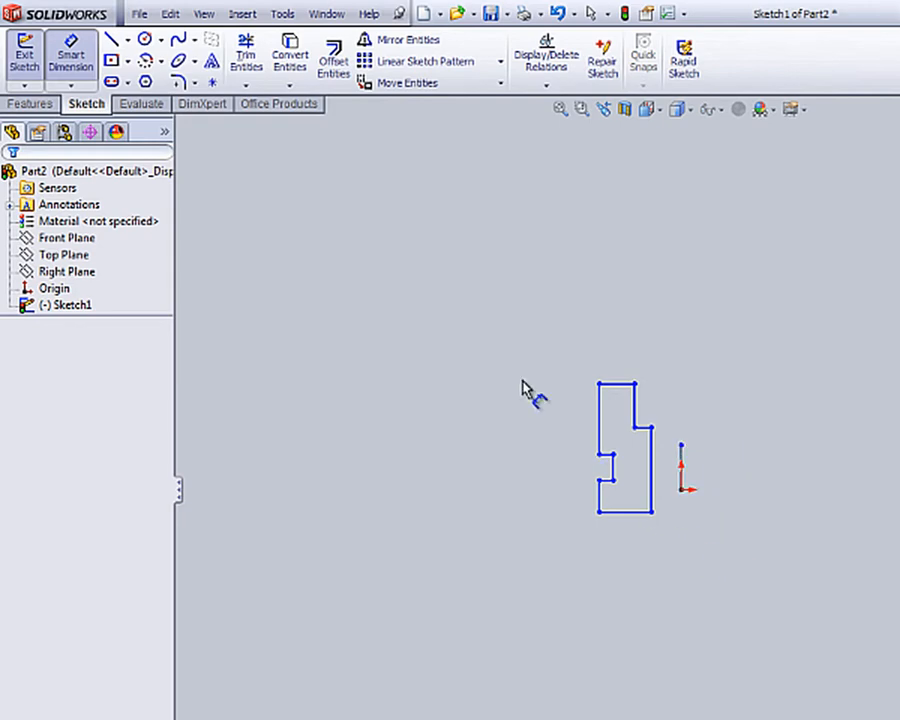
Step: Dimension the profile's inner vertical edge as a diameter across the centerline and set it to 0.63 in
left_click(650, 495)
left_click(681, 482)
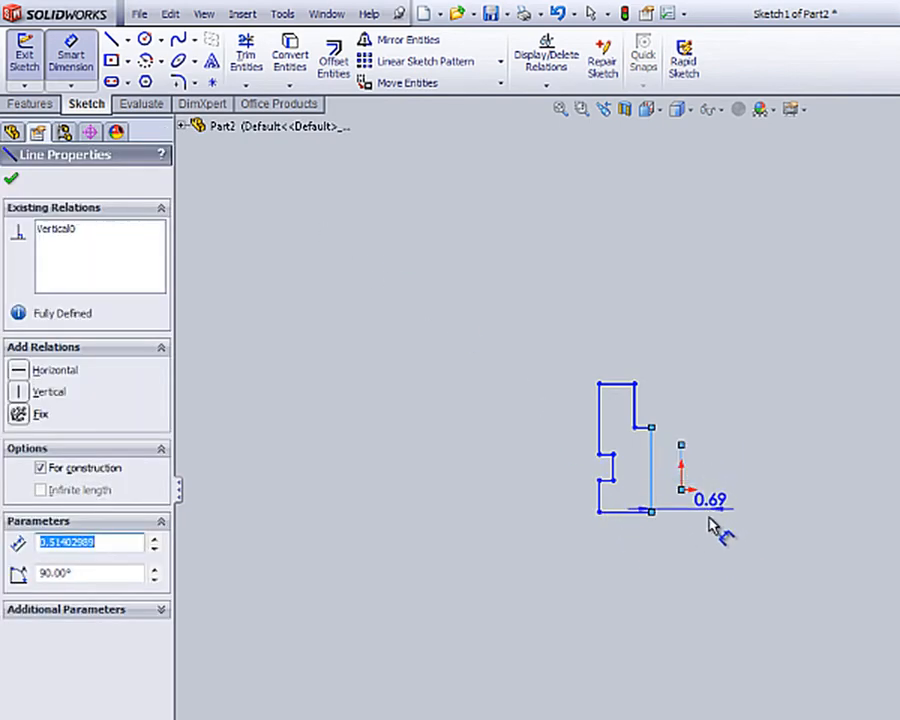
left_click(760, 553)
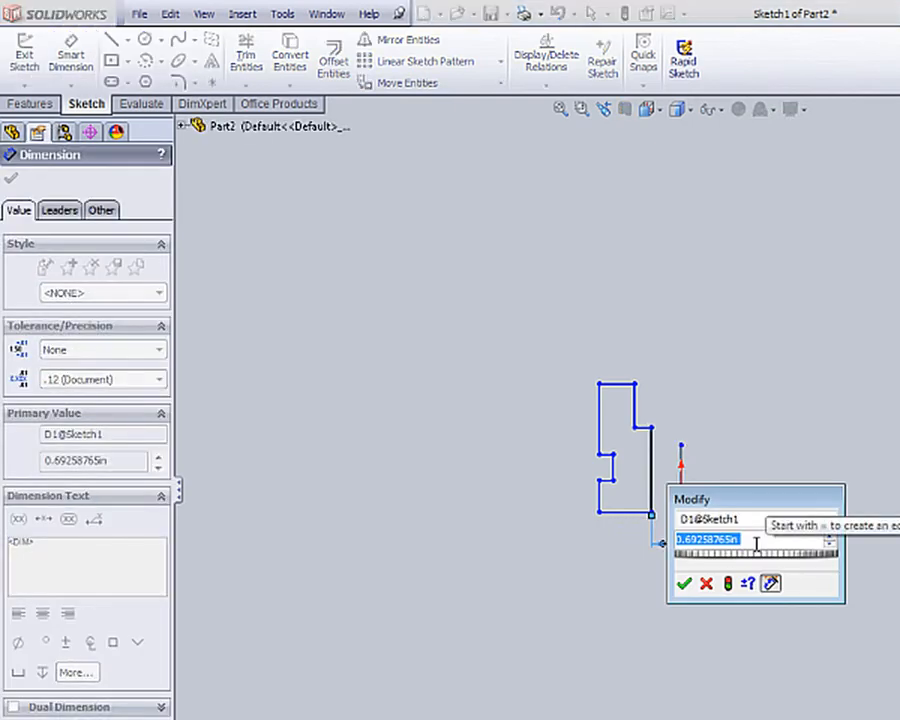
key("BackSpace")
type(".63")
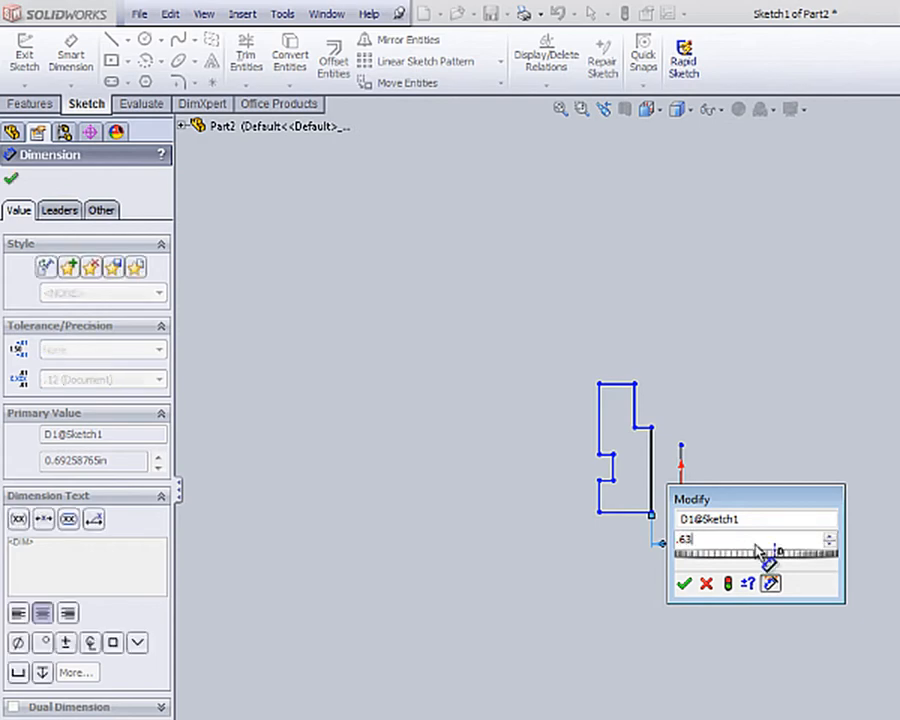
key("Return")
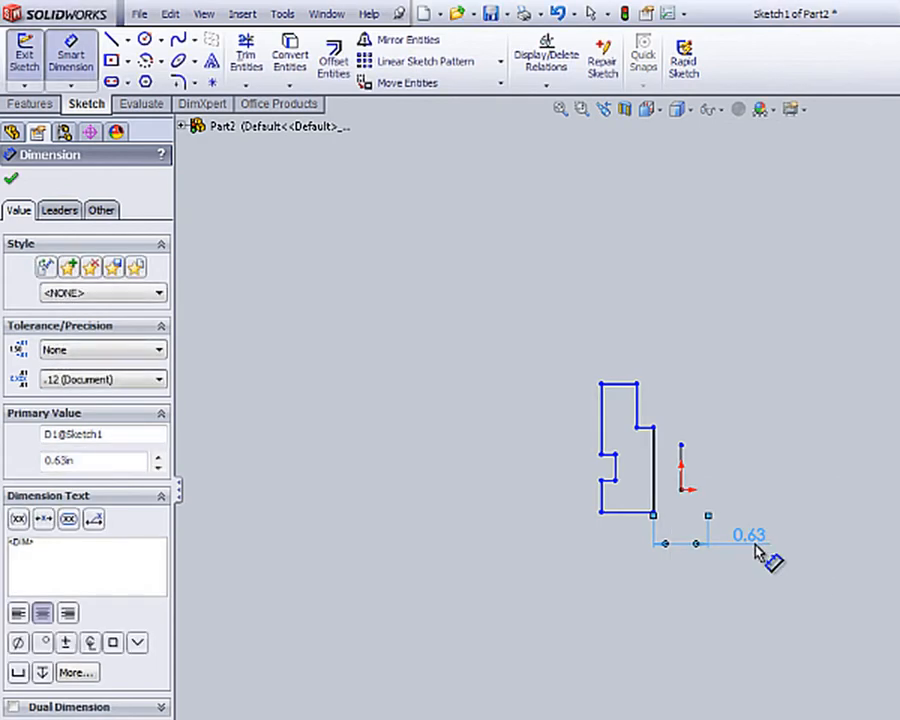
Step: Dimension the profile's lower outer vertical edge as a diameter across the centerline and set it to 1.493 in
left_click(603, 505)
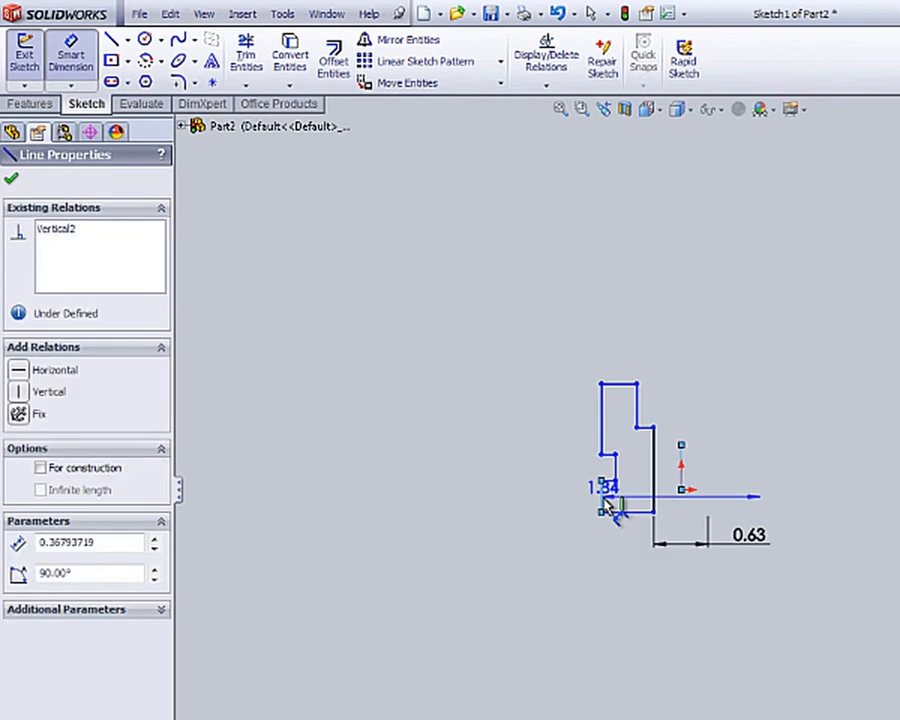
left_click(697, 600)
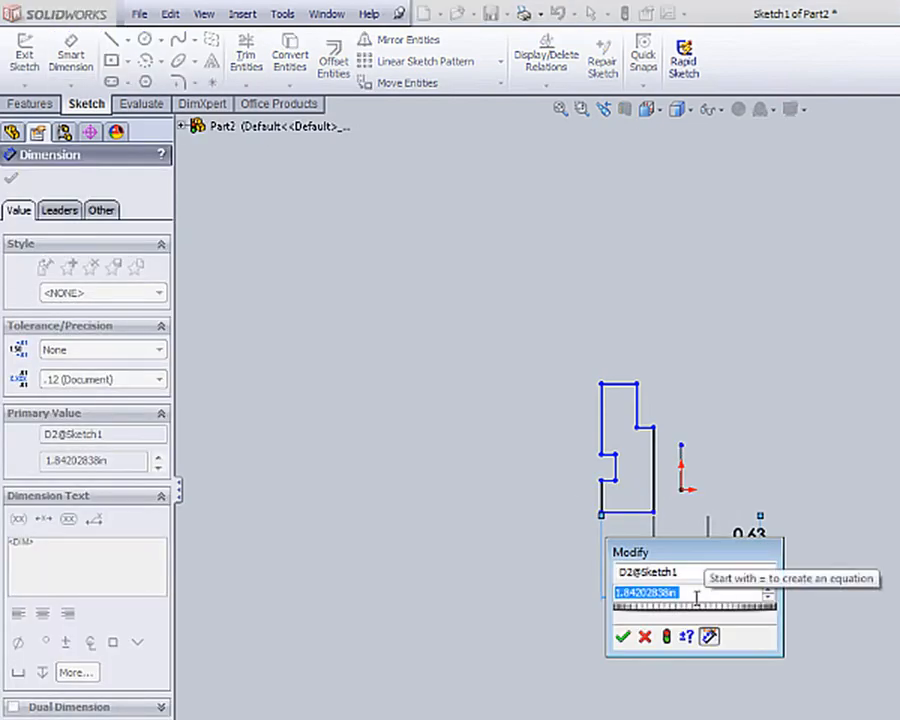
type("1.493")
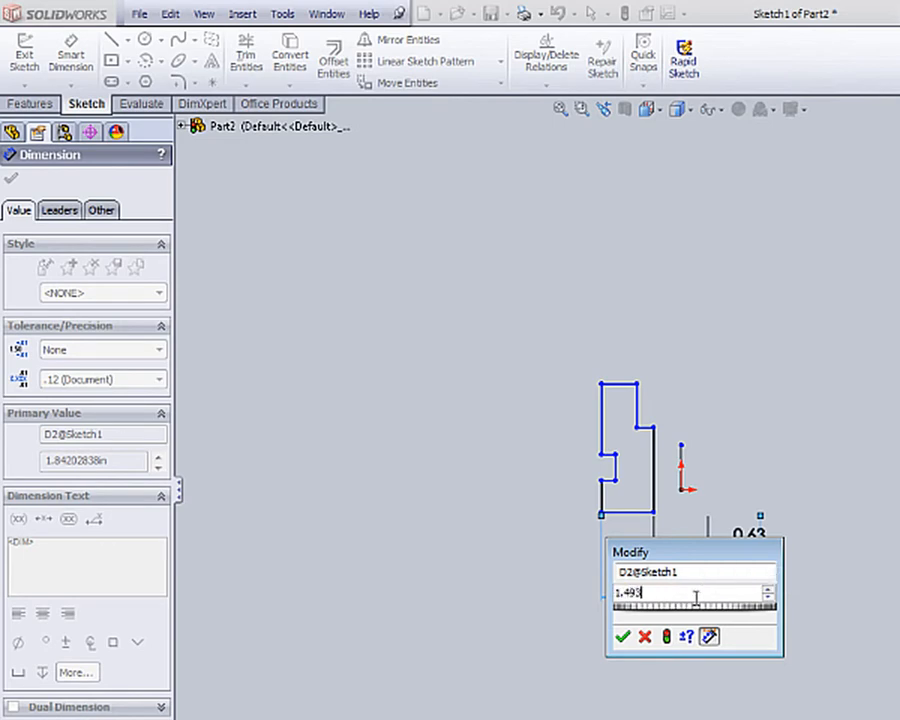
key("Return")
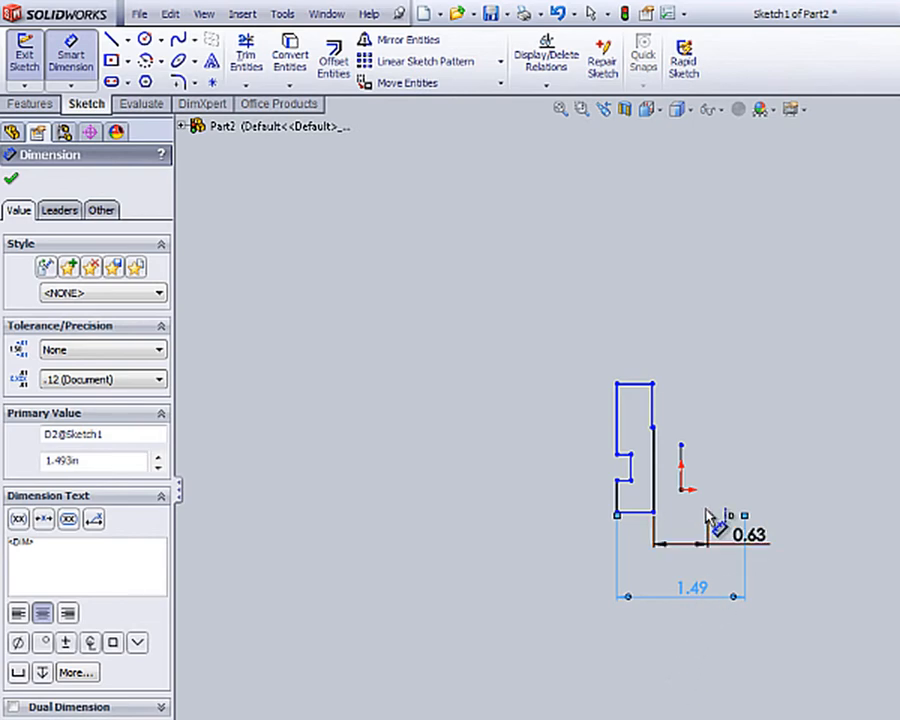
Step: Dimension the profile's top horizontal edge and set its width to 0.125 in
scroll(715, 527, "down", 3)
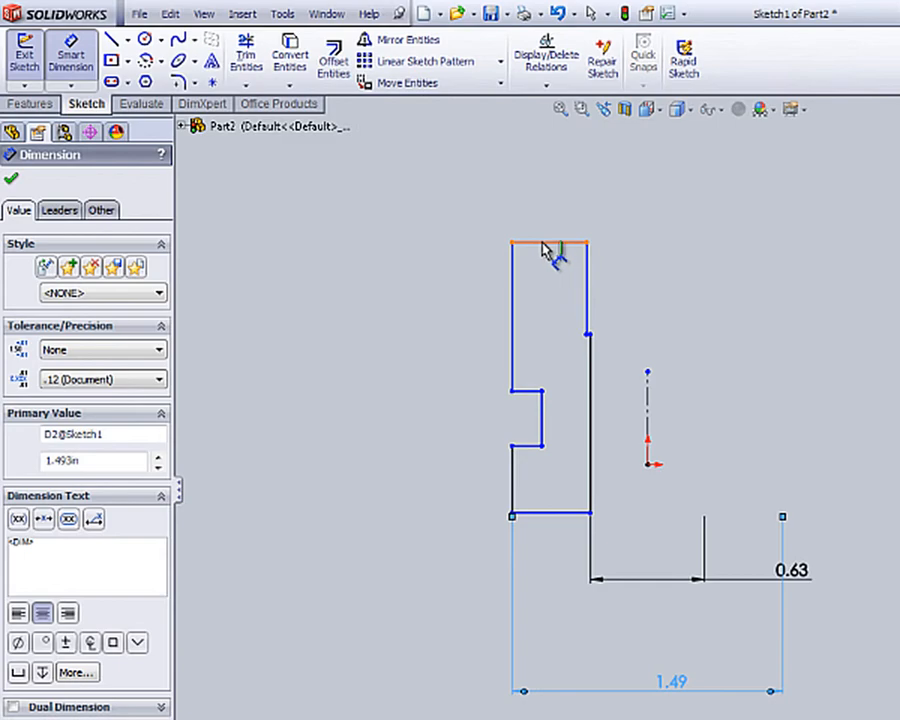
left_click(545, 243)
left_click(575, 212)
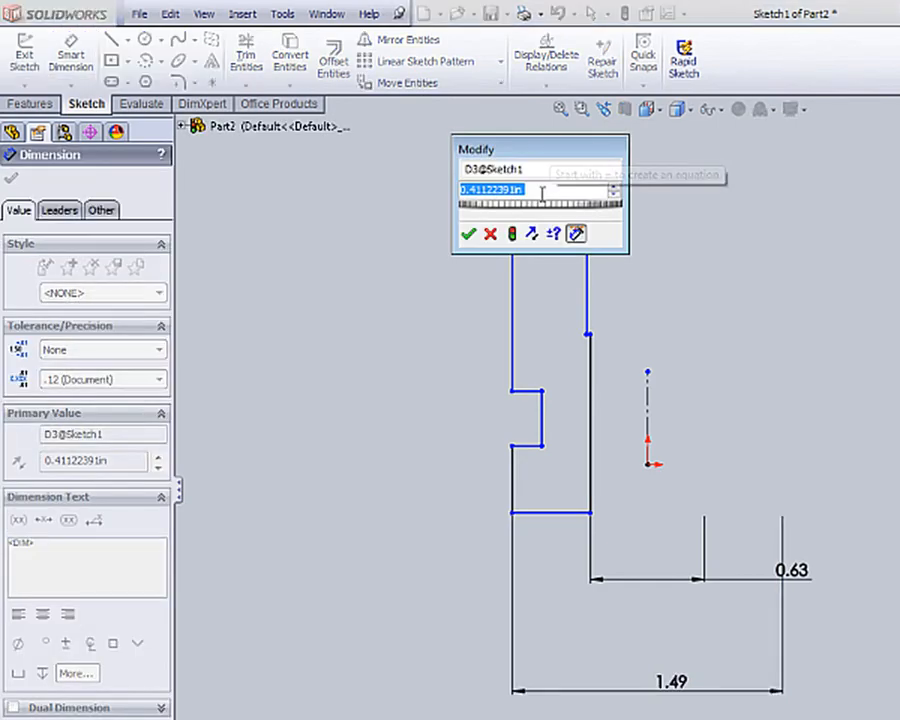
type(".1")
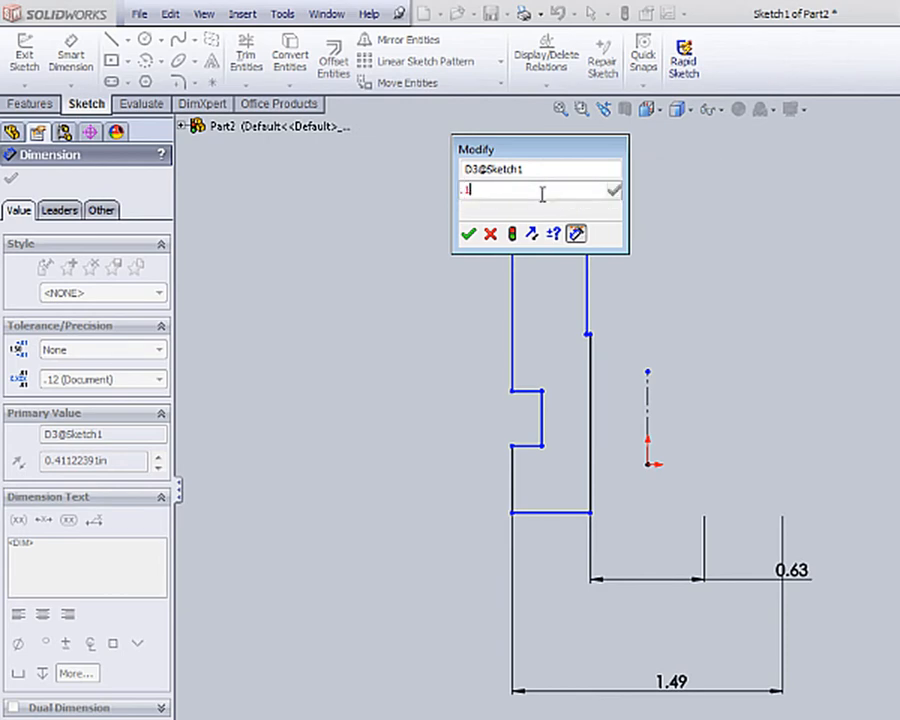
type("25")
key("Return")
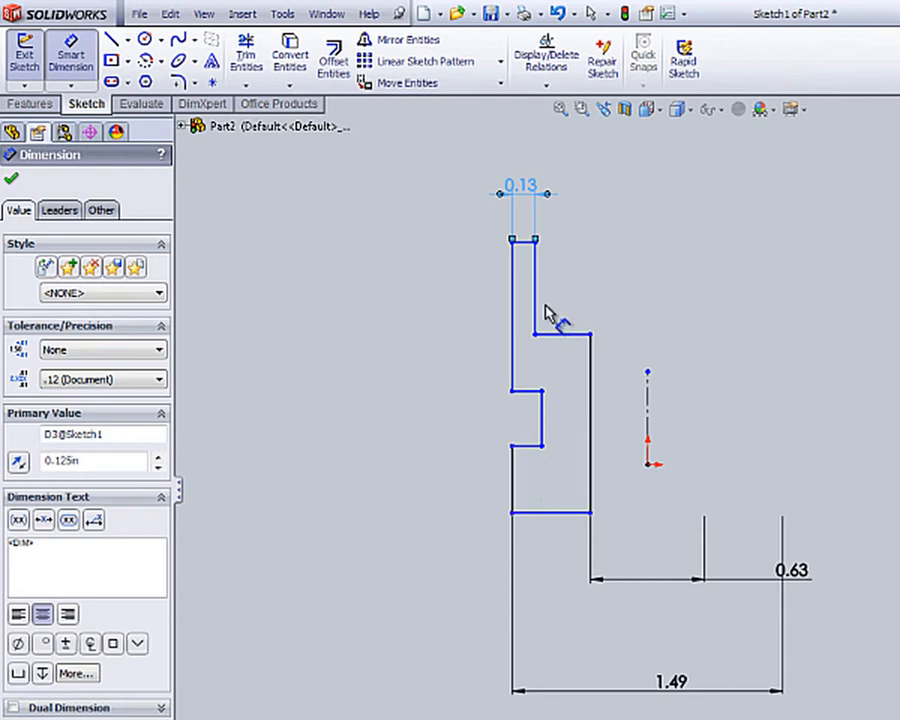
Step: Dimension the outer vertical edge below the notch to 0.23 in and the notch's inner vertical edge to 0.27 in
left_click(511, 485)
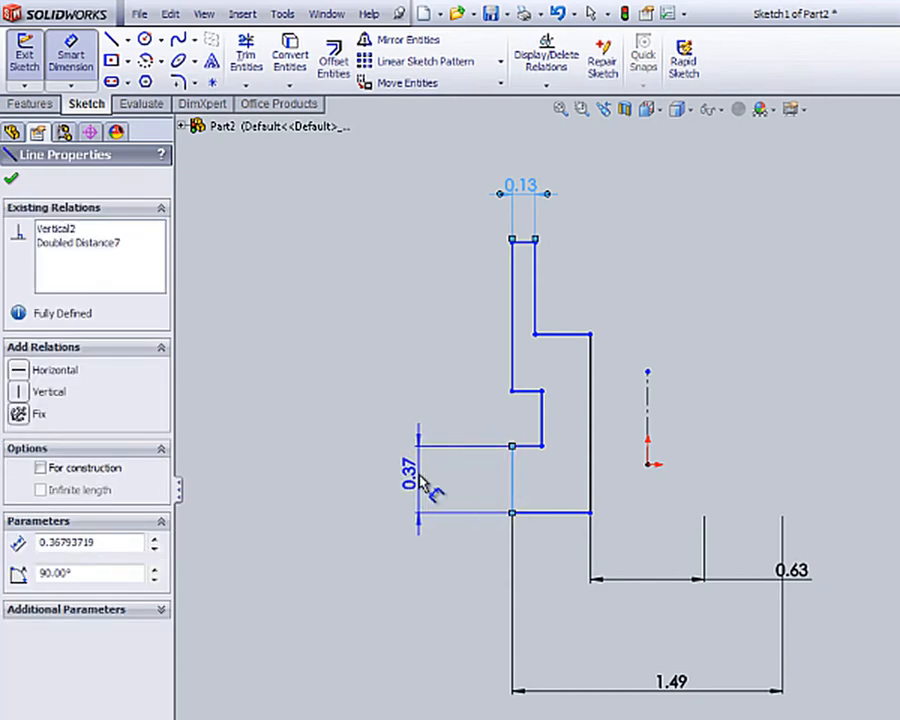
left_click(428, 484)
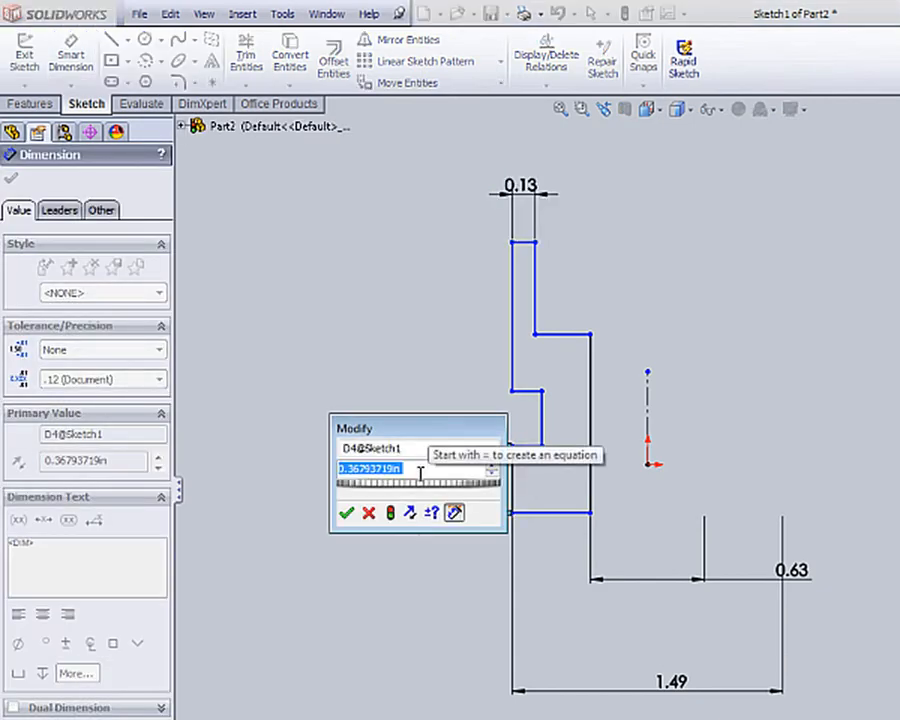
type(".23")
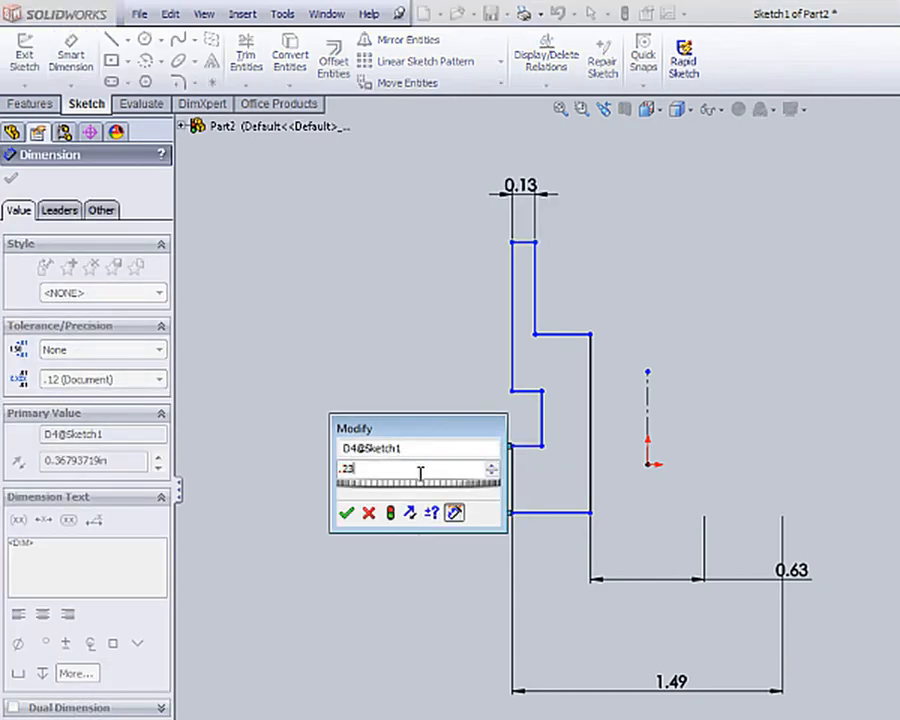
key("Return")
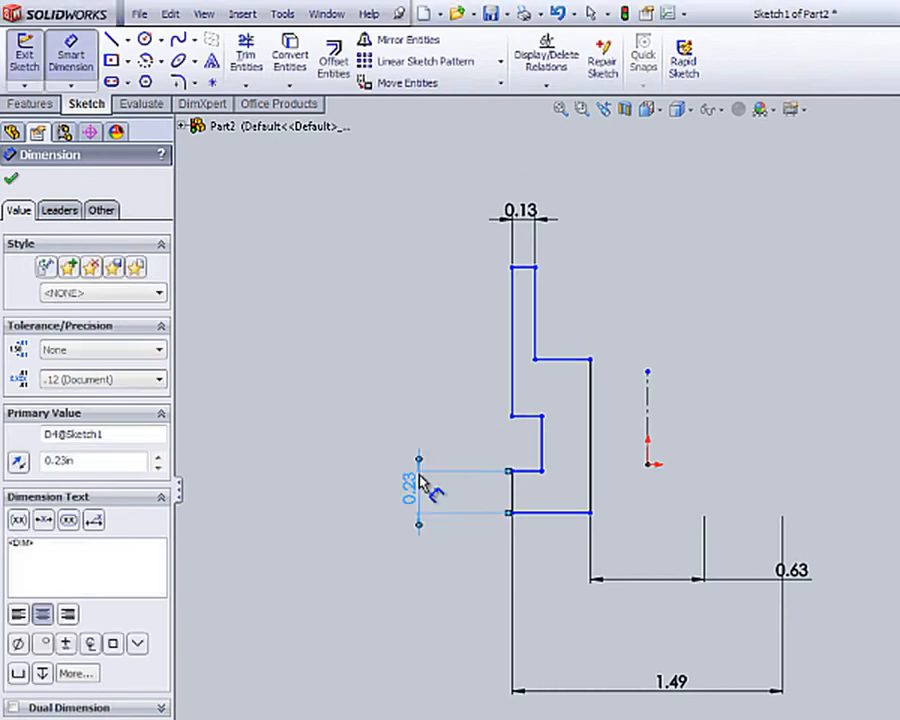
left_click(547, 445)
left_click(437, 440)
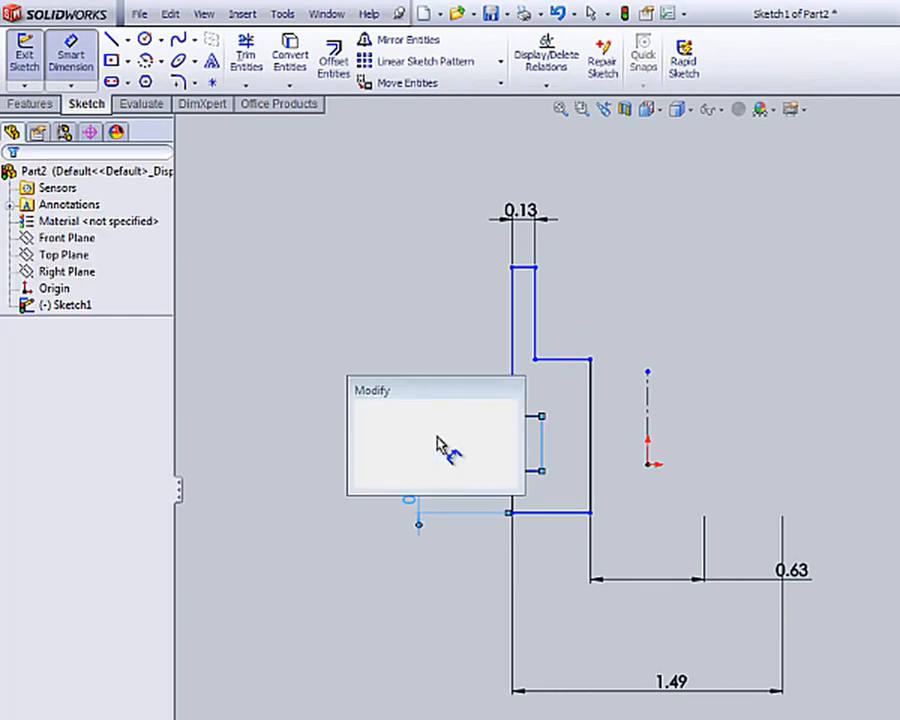
type(".27")
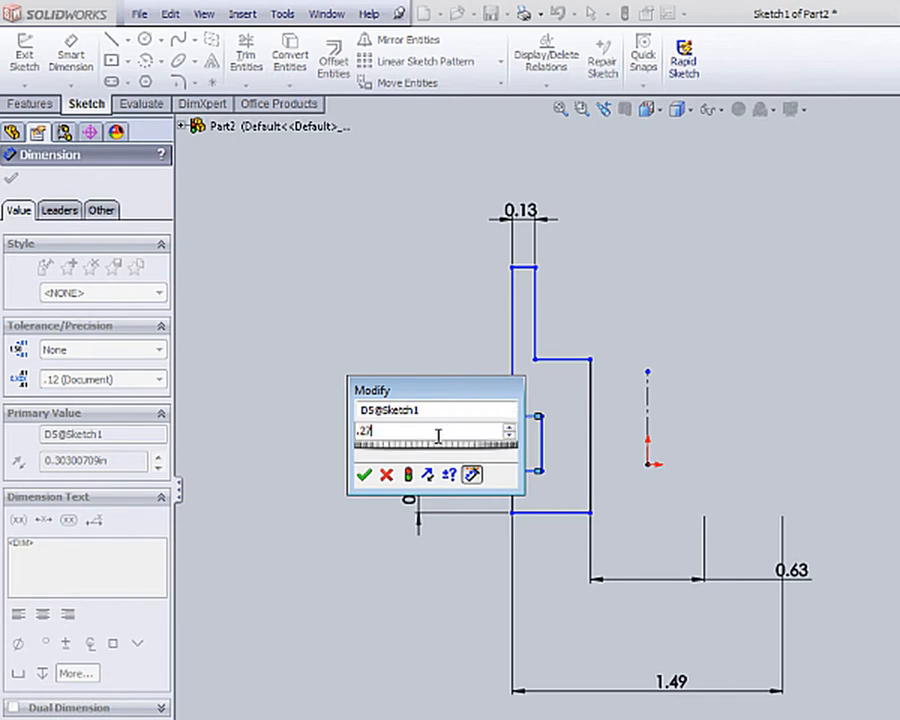
key("Return")
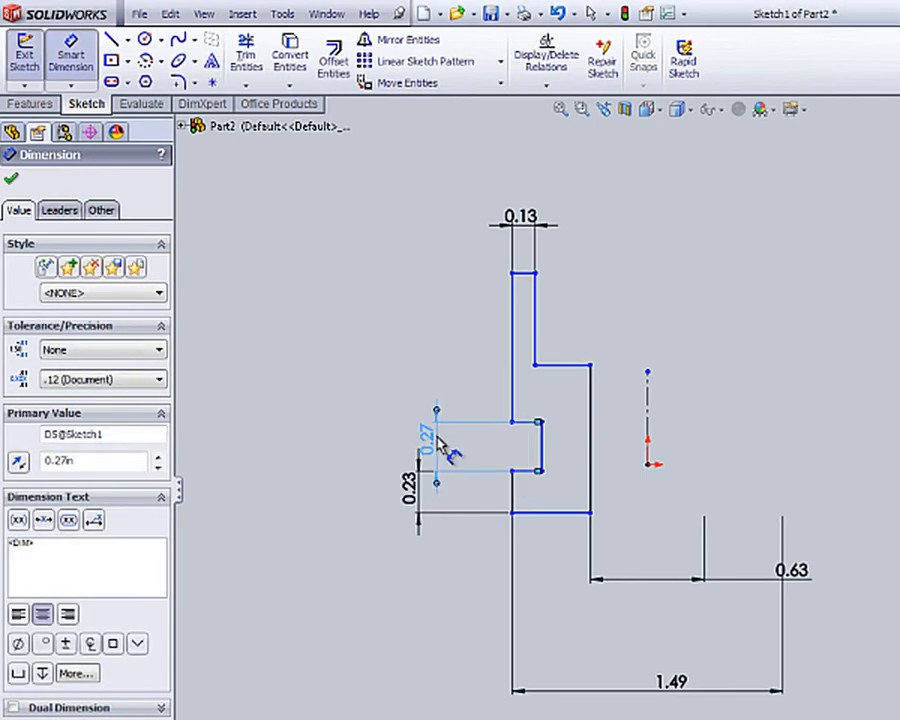
Step: Dimension the outer vertical edge above the notch and set its length to 0.35 in
left_click(514, 372)
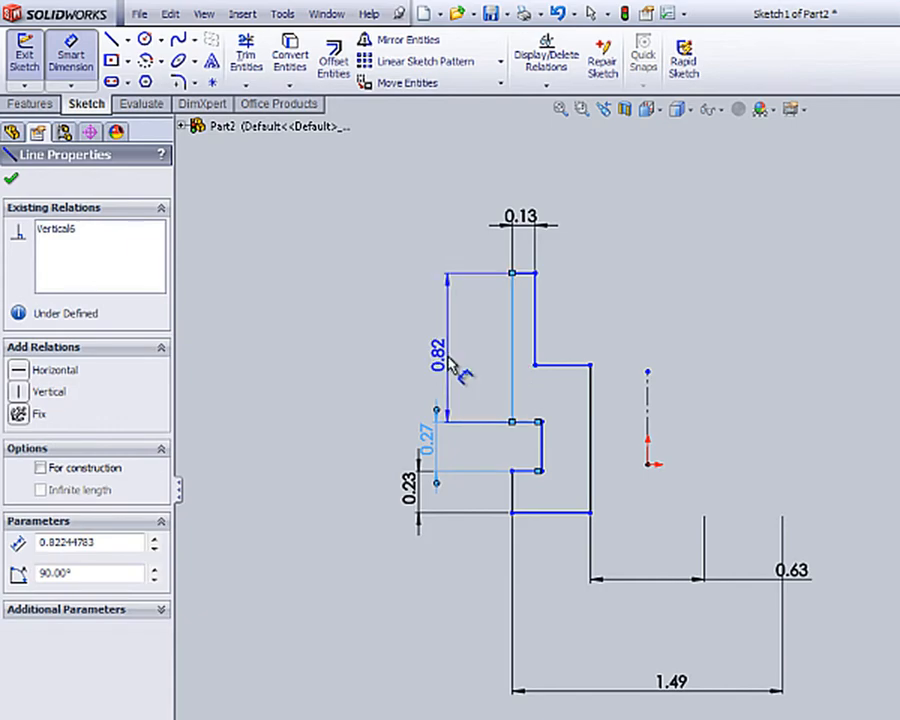
left_click(455, 370)
type(".3")
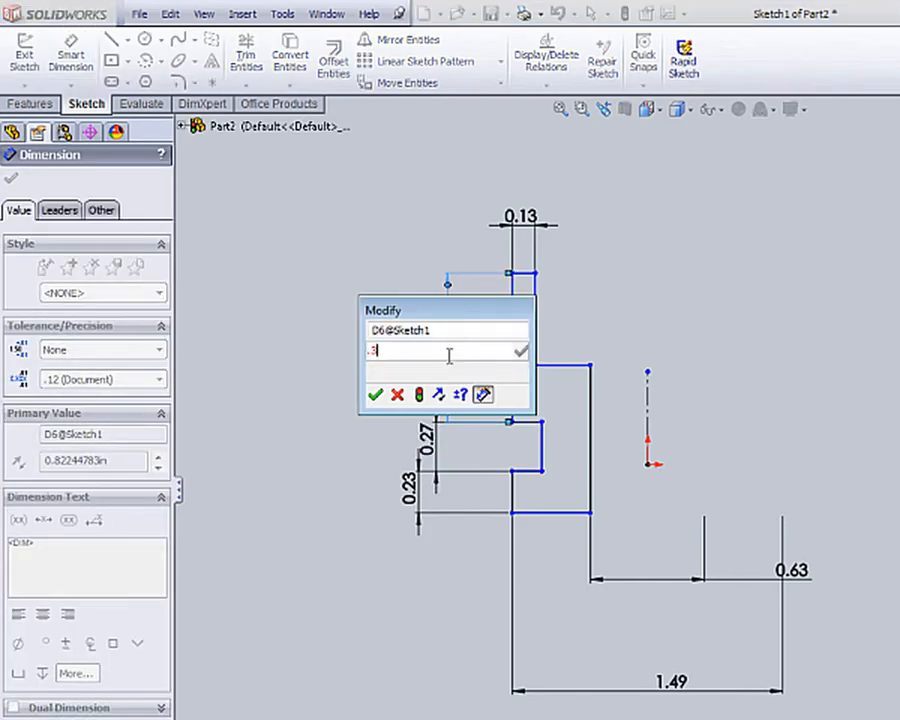
type("5")
key("Return")
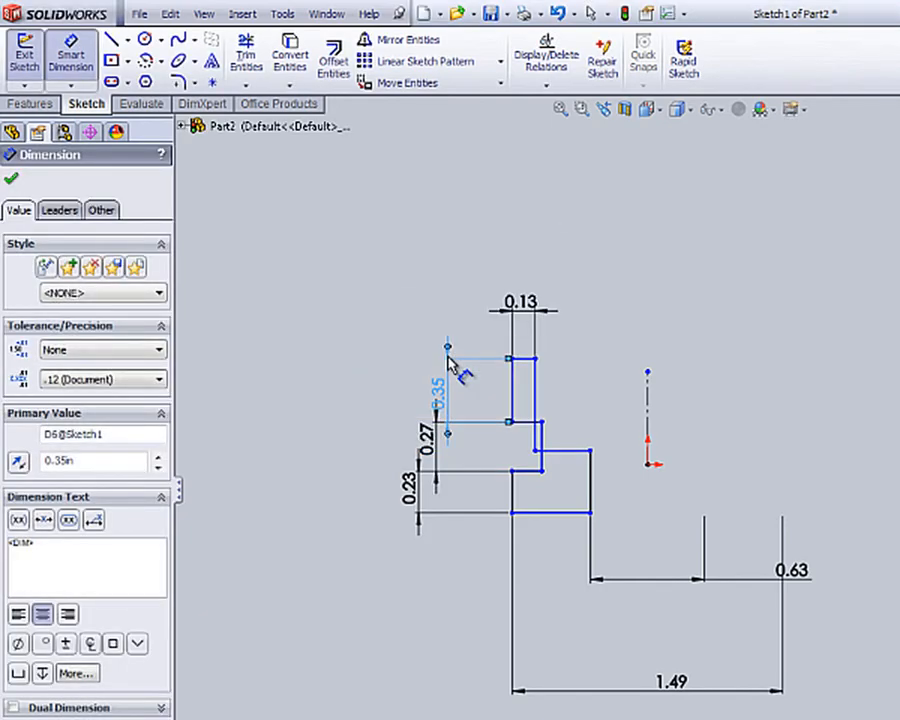
Step: Dimension the vertical edge of the upper inner step and set its height to 0.25 in
left_click(537, 396)
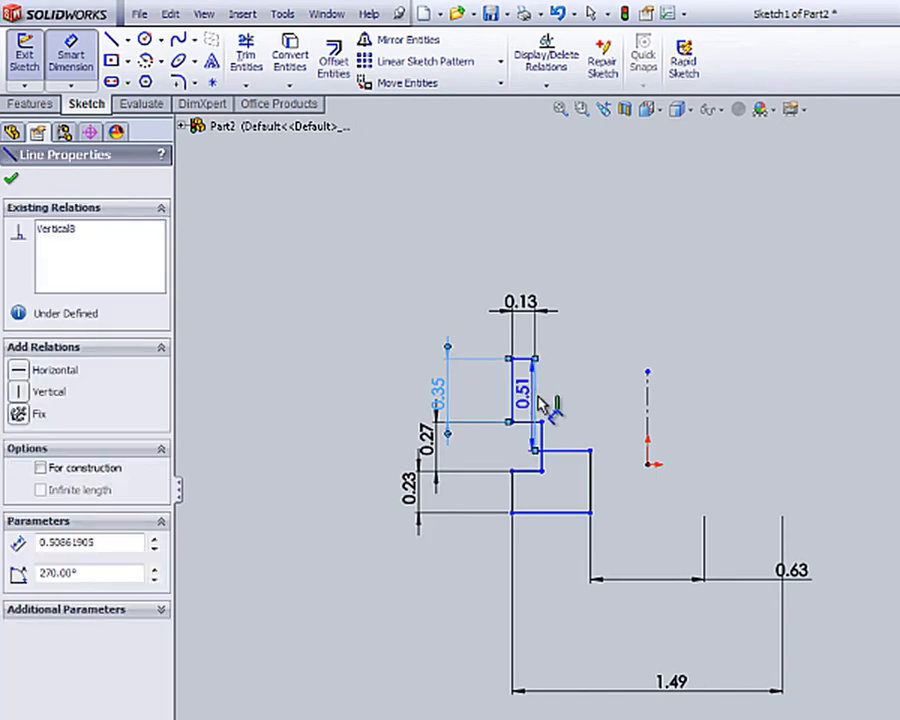
left_click(605, 405)
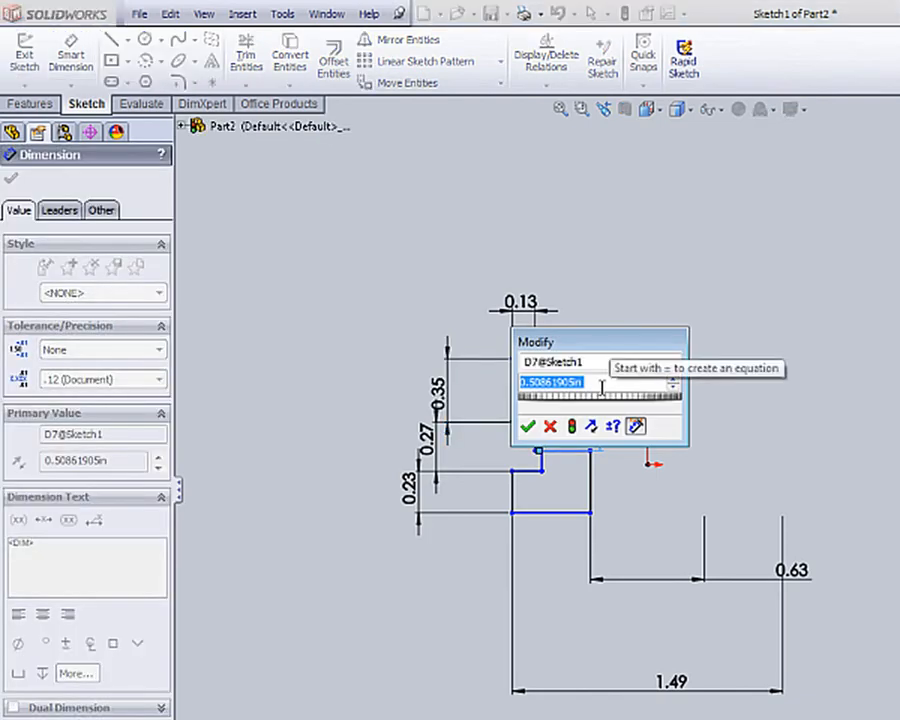
type(".25")
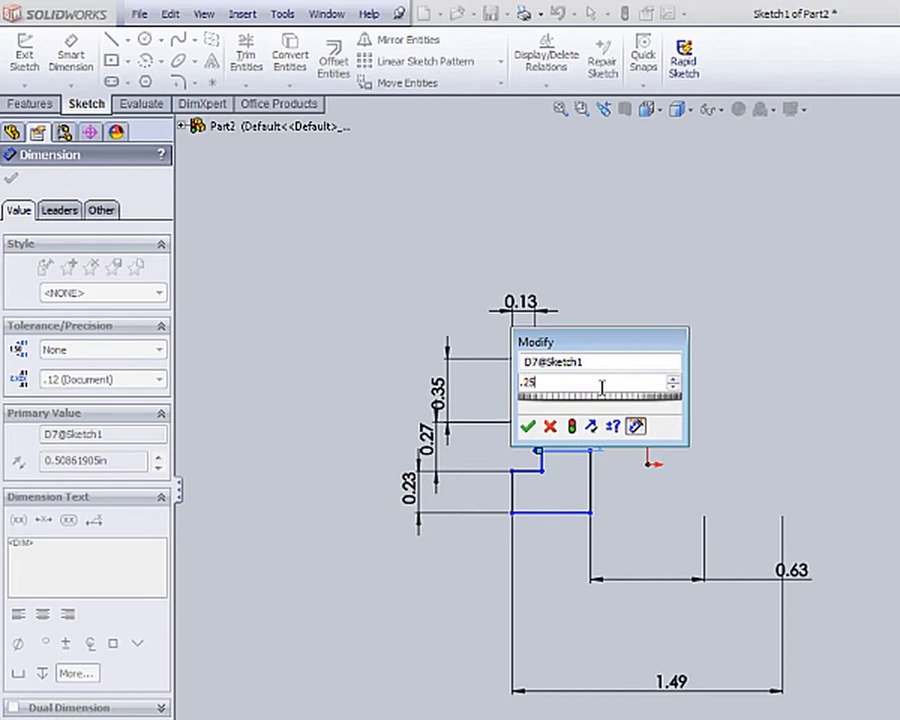
key("Return")
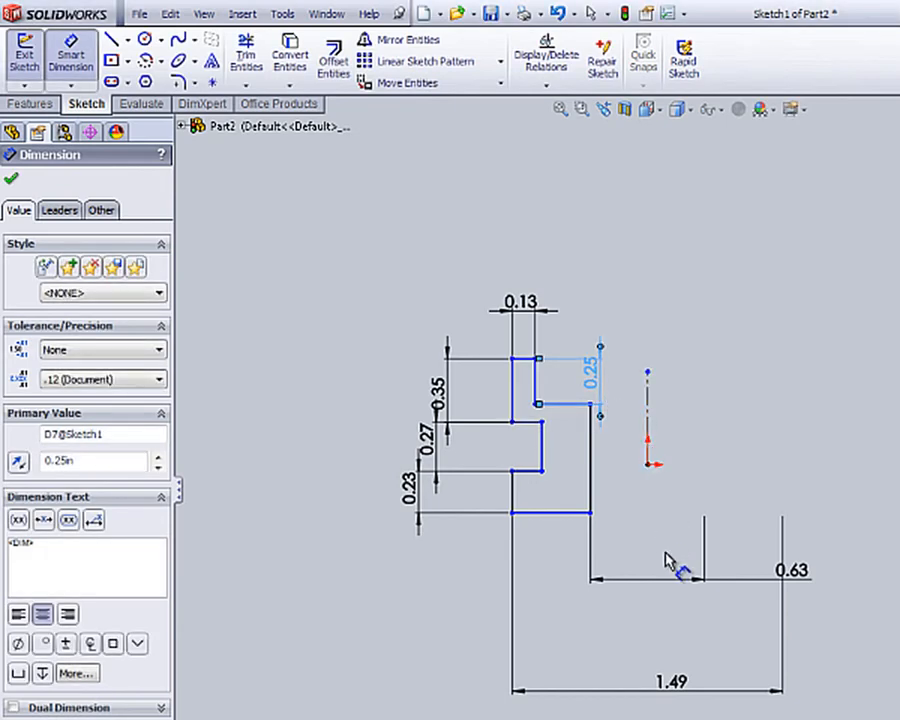
key("Escape")
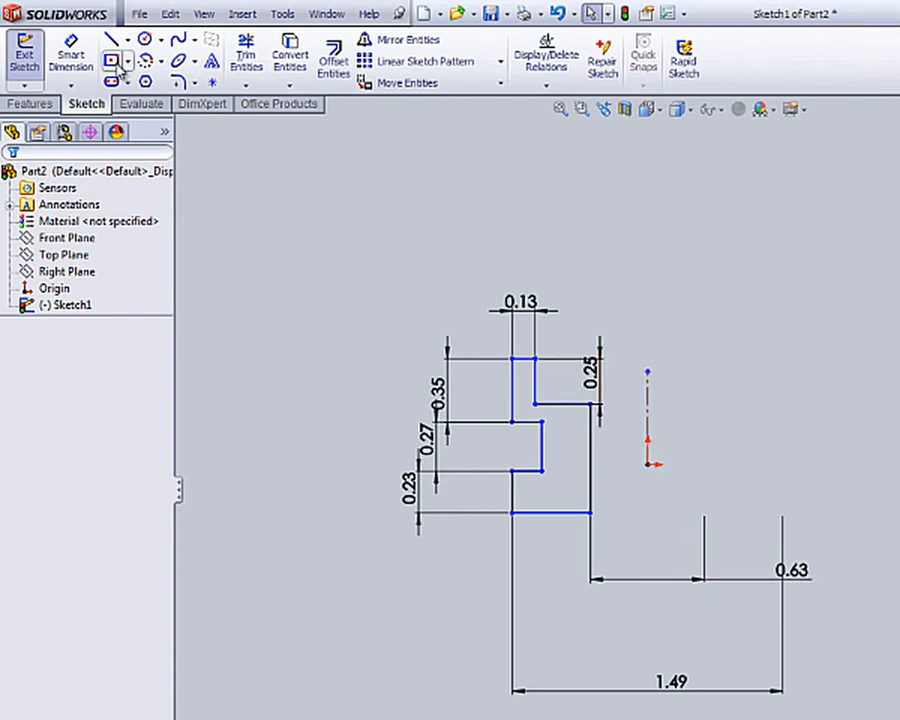
Step: Dimension the notch's lower horizontal edge and set the notch depth to 0.125 in
left_click(72, 55)
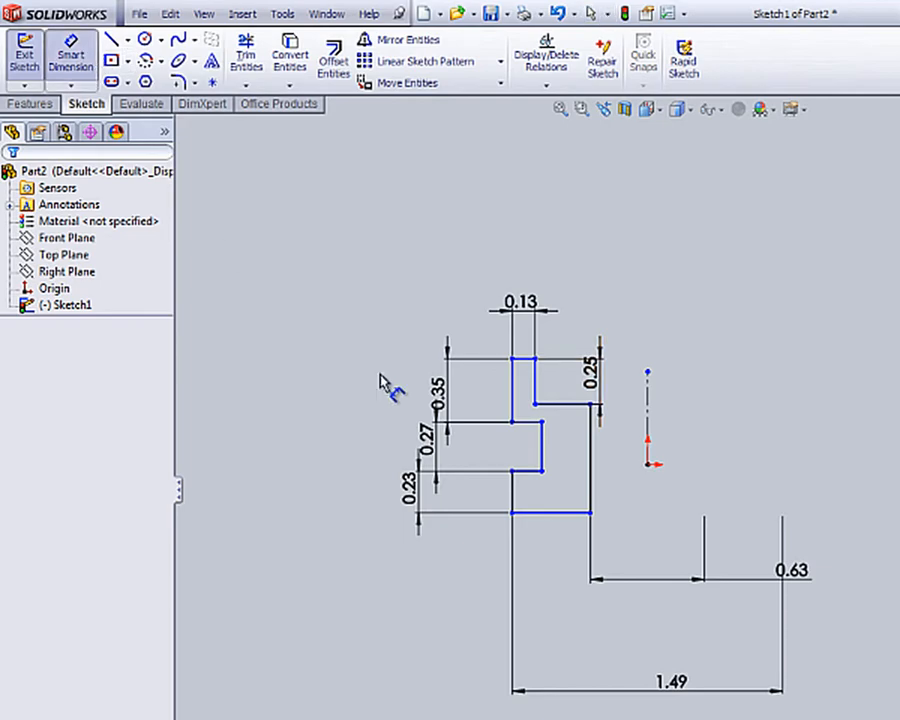
left_click(535, 471)
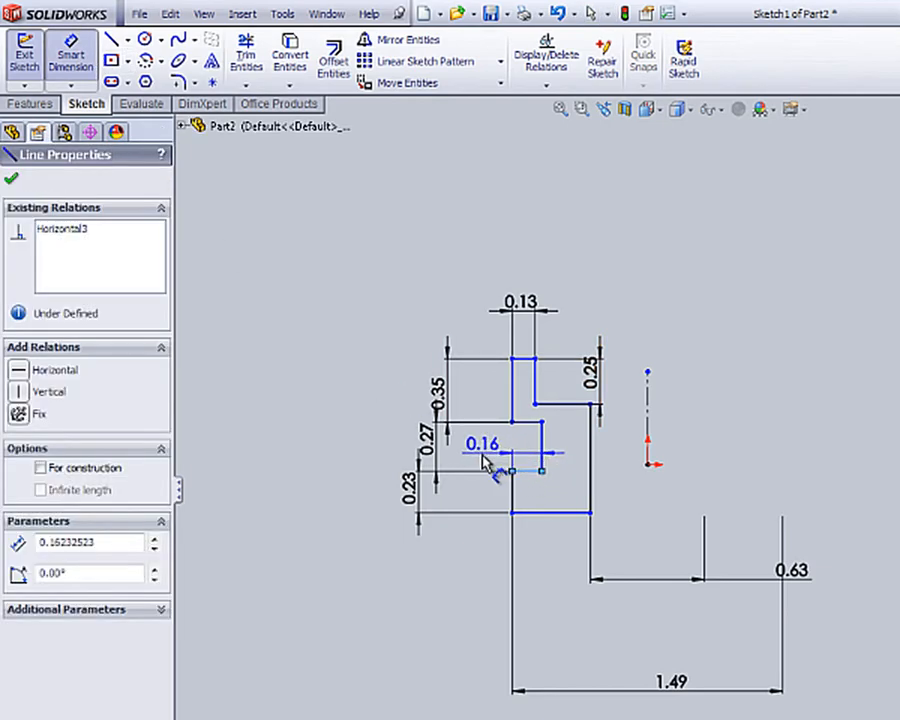
left_click(484, 462)
type(".1")
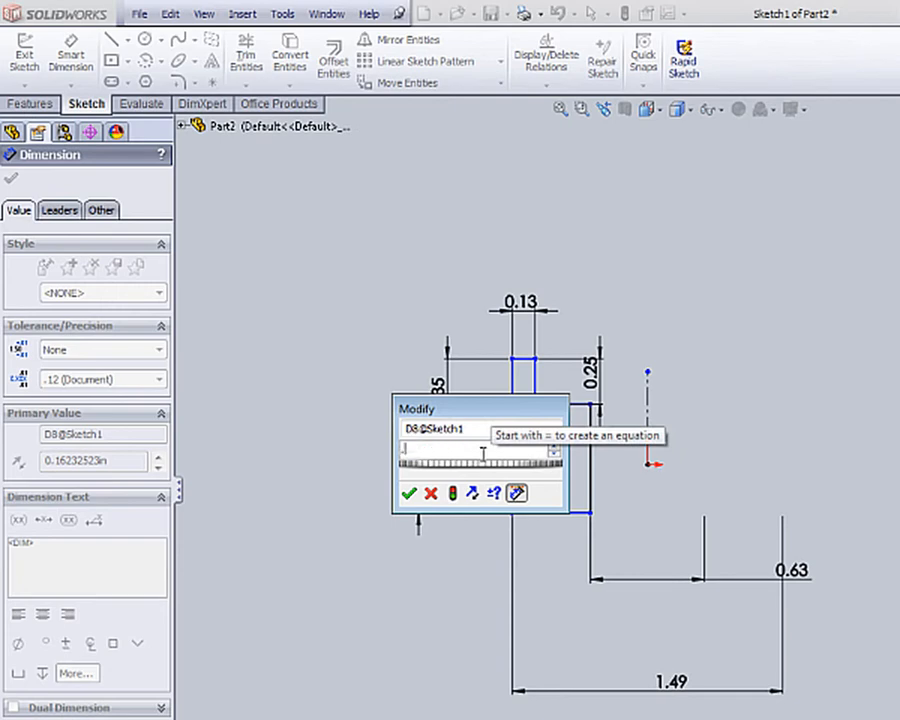
type("25")
key("Return")
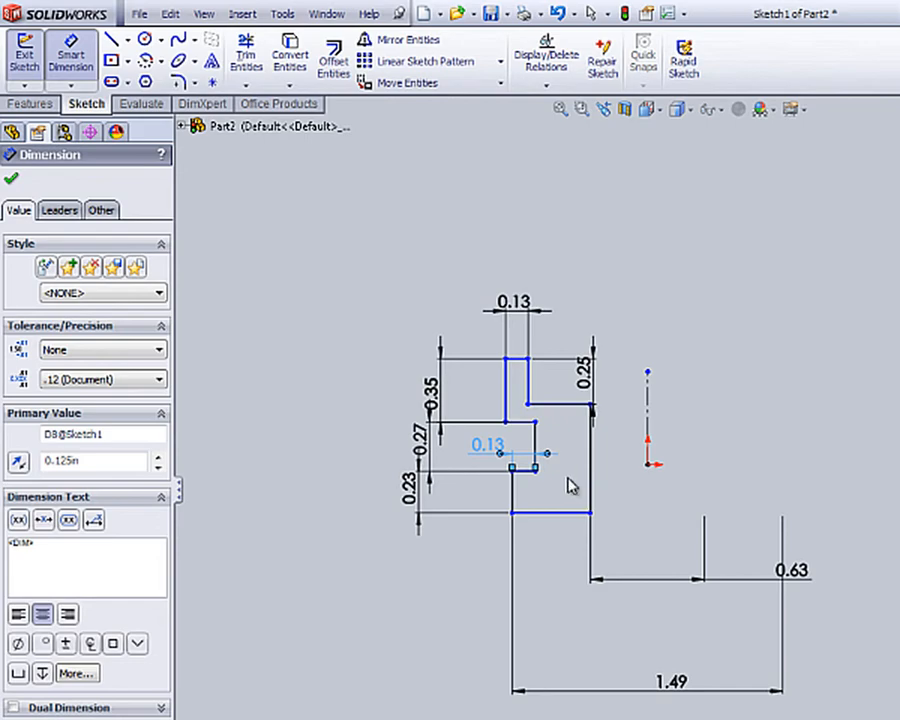
key("Escape")
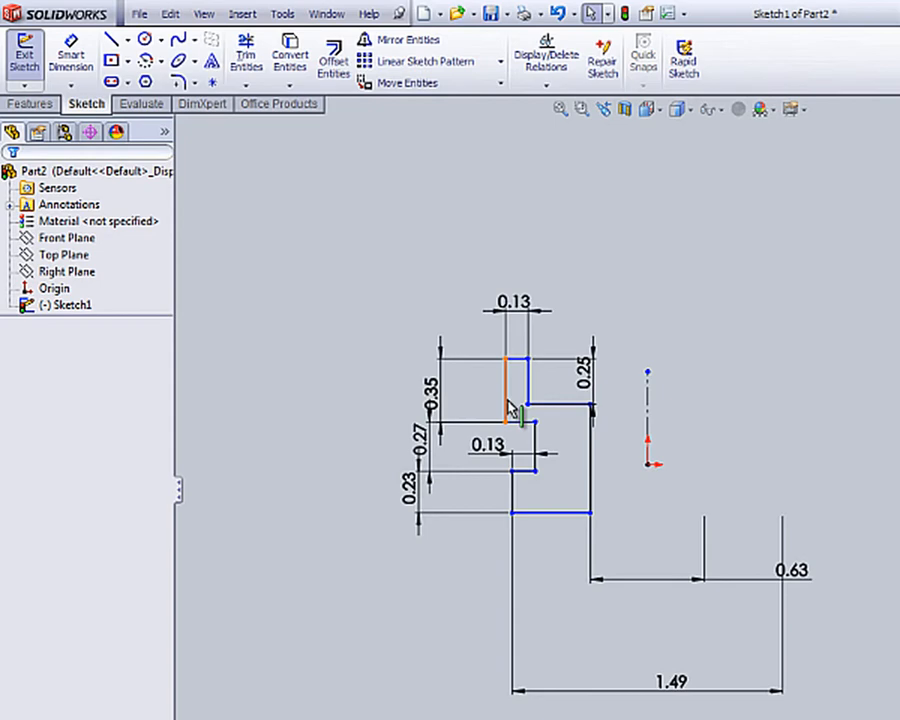
Step: Make the two outer vertical edges above and below the notch collinear
left_click(507, 404)
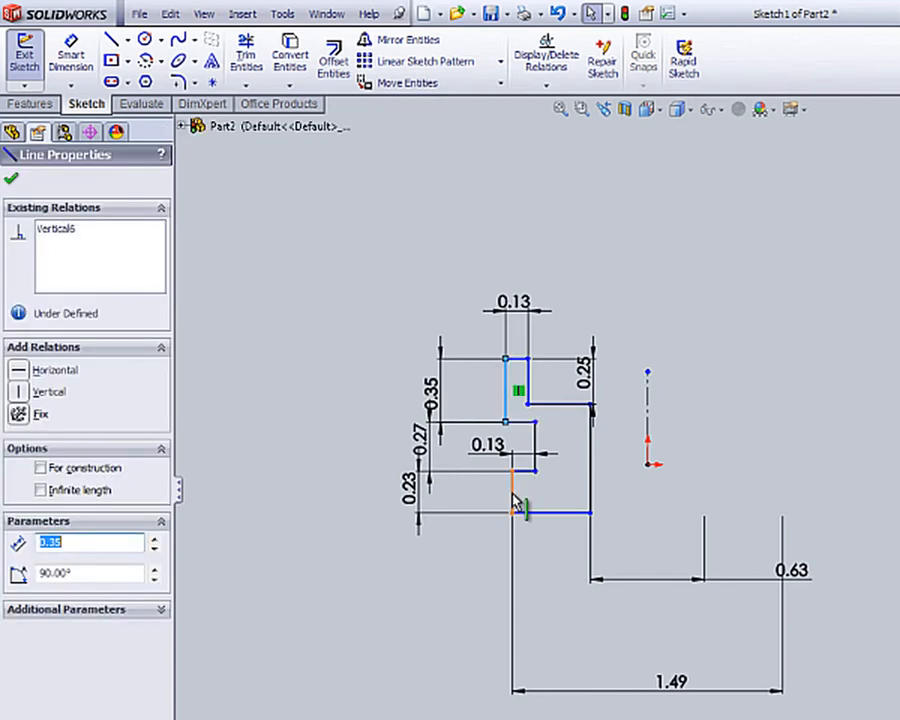
left_click(514, 492, "ctrl")
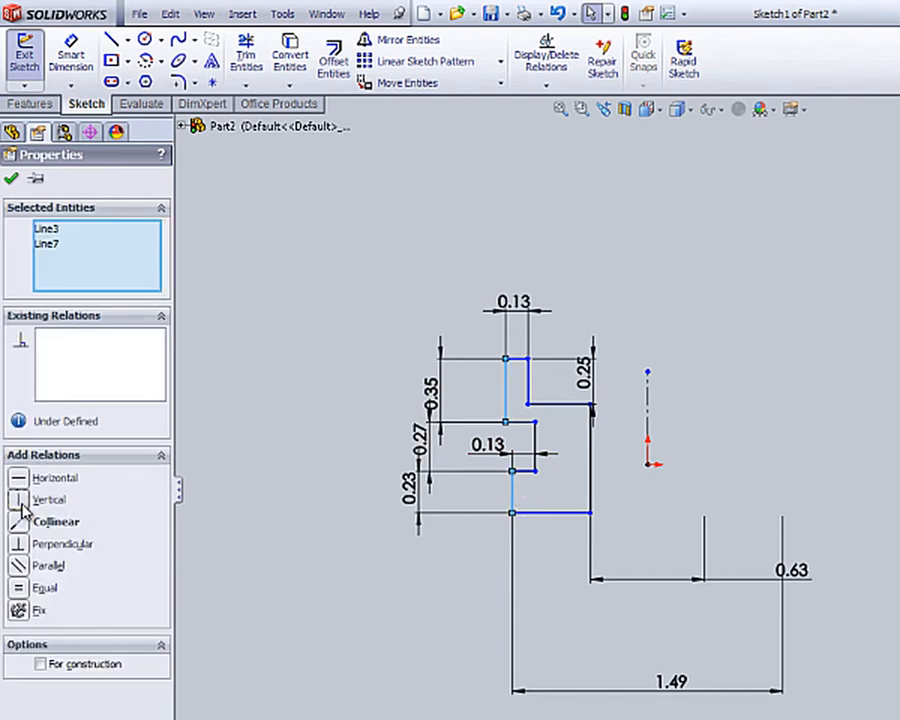
left_click(27, 516)
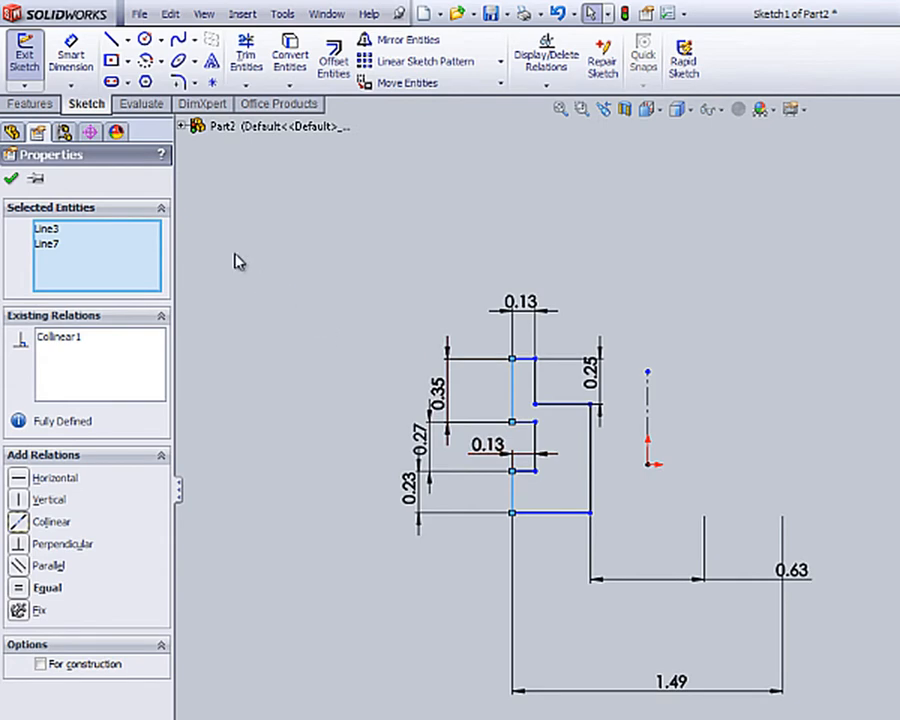
left_click(12, 181)
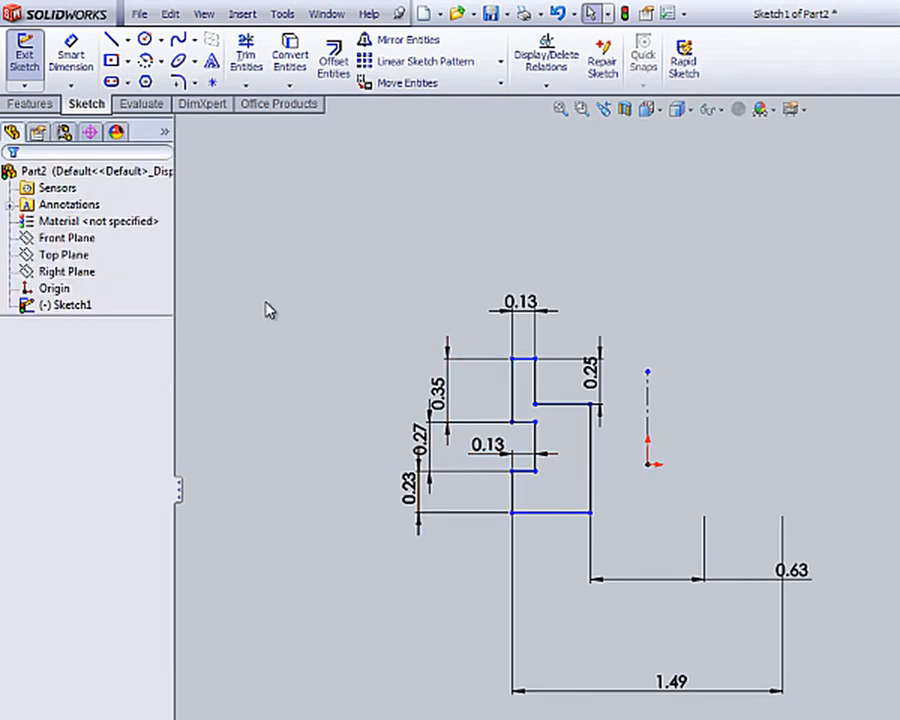
Step: Revolve the profile 360 degrees about the centerline into a solid boss
left_click(29, 103)
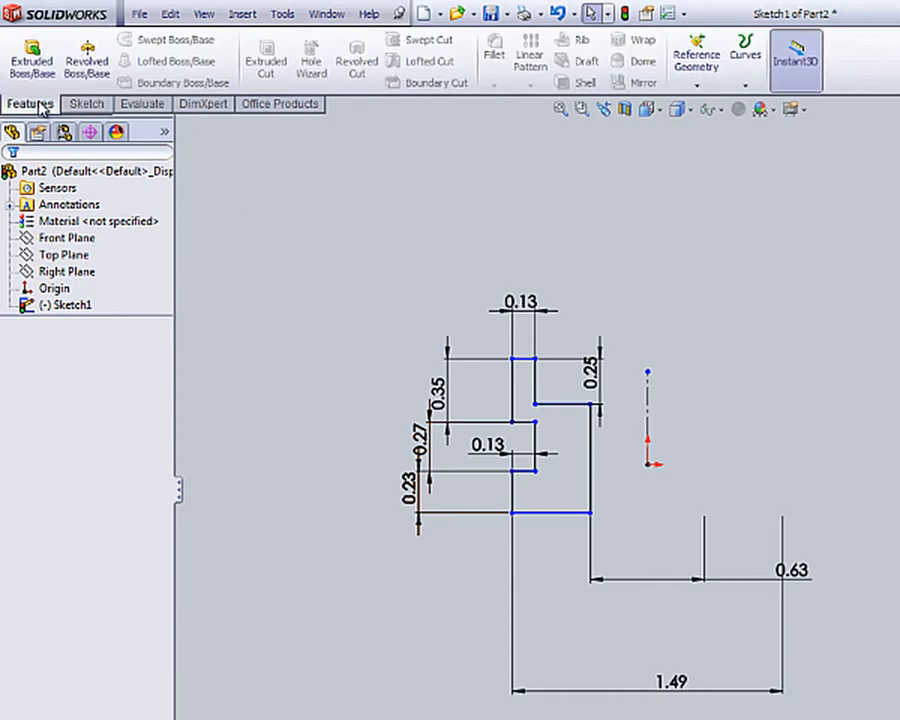
left_click(84, 62)
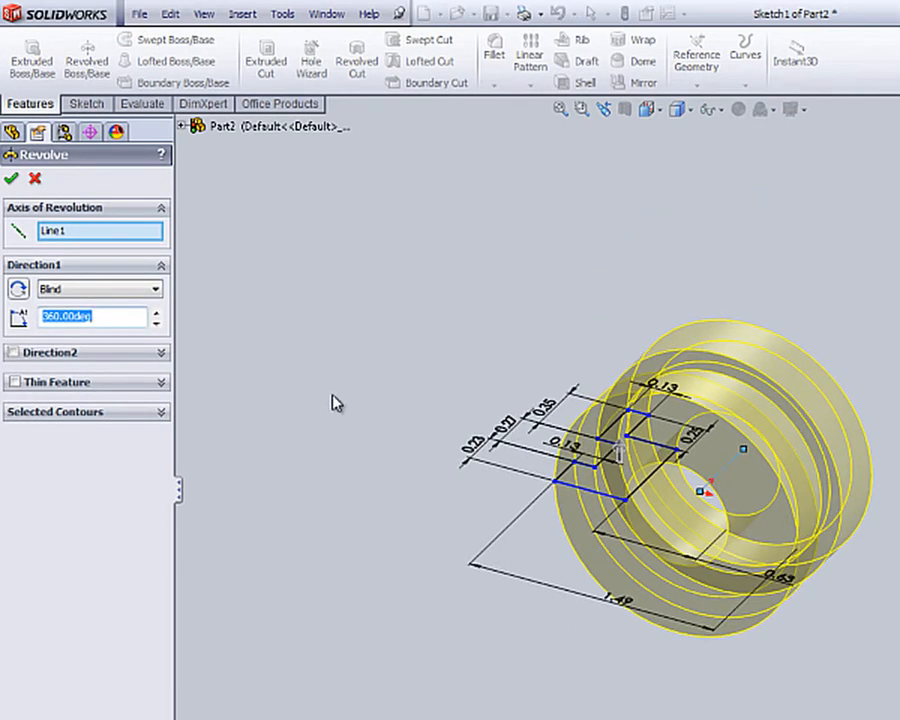
middle_click_drag(335, 402, 315, 540)
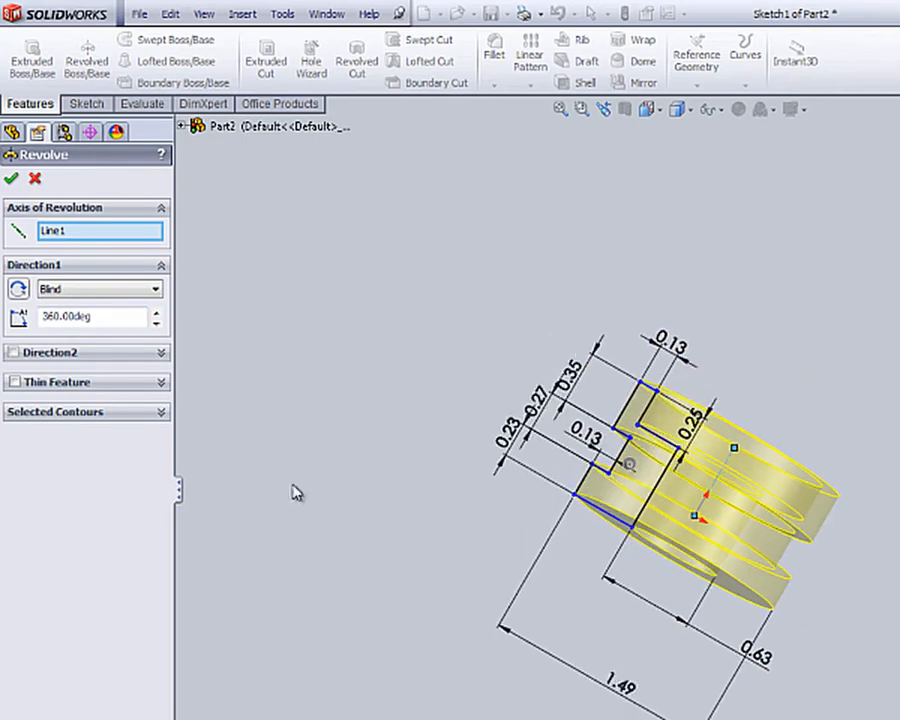
left_click(11, 178)
left_click(508, 527)
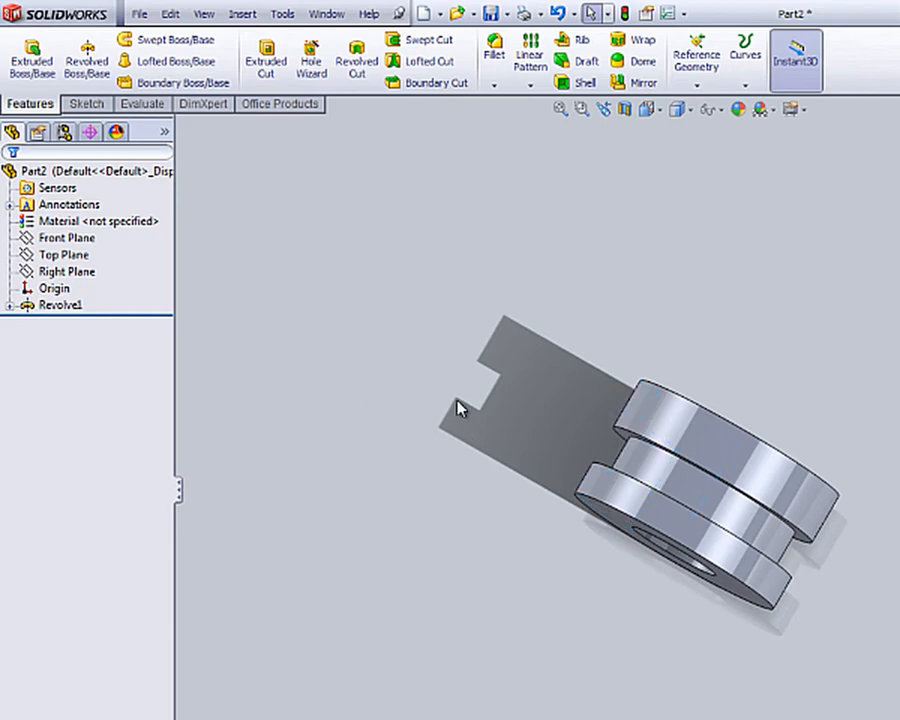
middle_click_drag(458, 408, 370, 480)
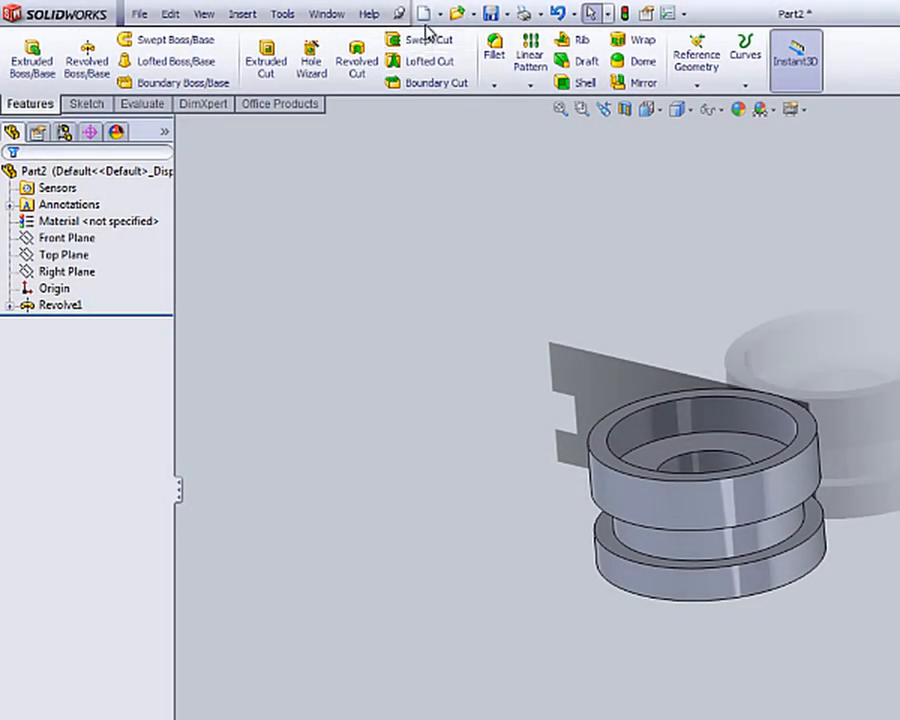
Step: Create a new part document
left_click(423, 15)
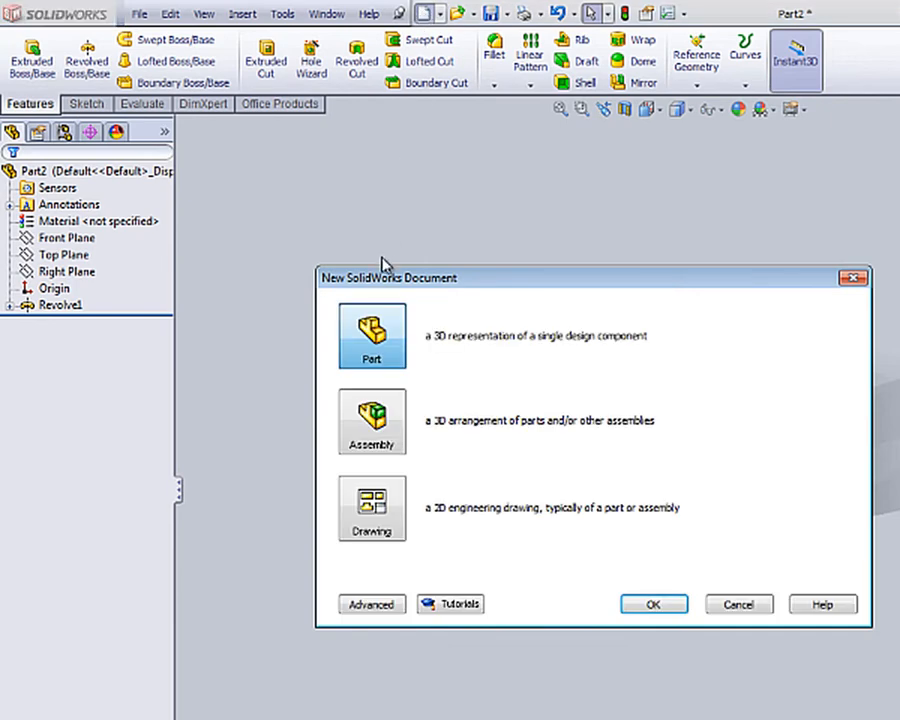
double_click(376, 338)
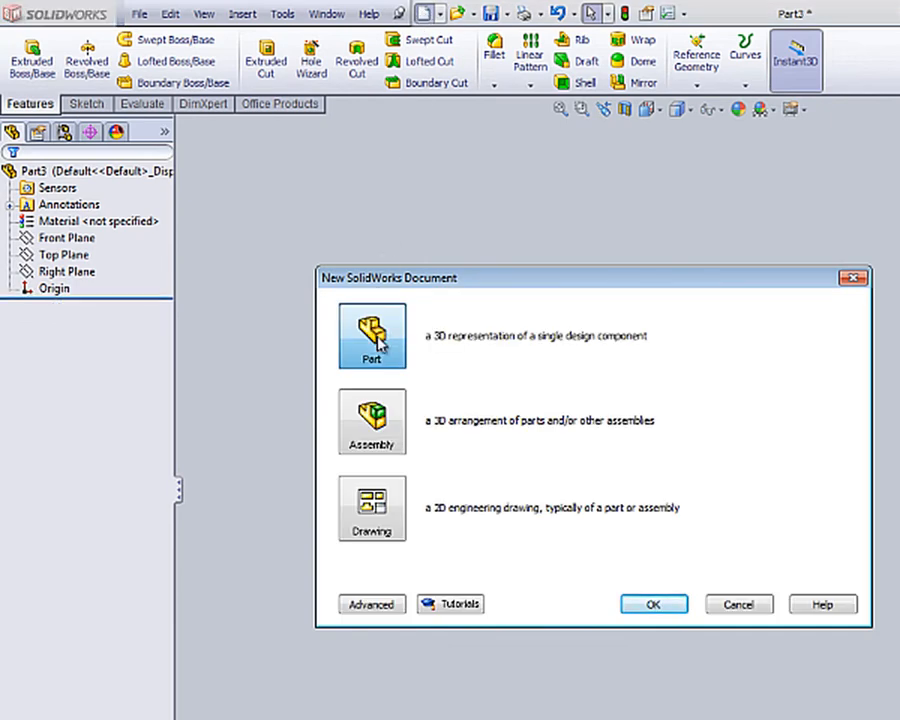
Step: Sketch two concentric circles centered on the origin of the Front Plane, with radii of about 1.28 in and 0.82 in
left_click(80, 240)
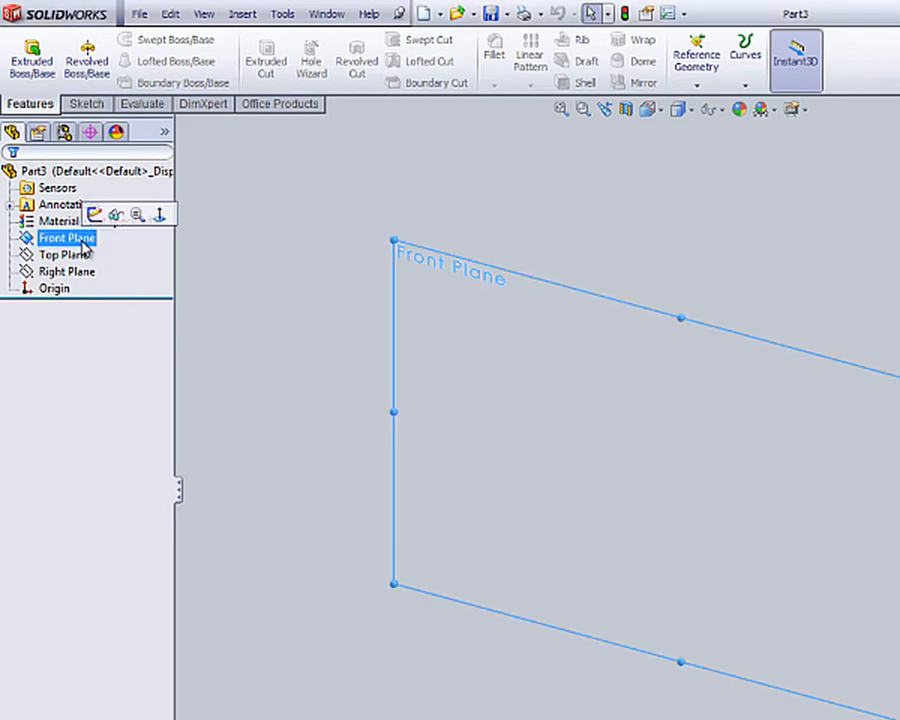
left_click(95, 212)
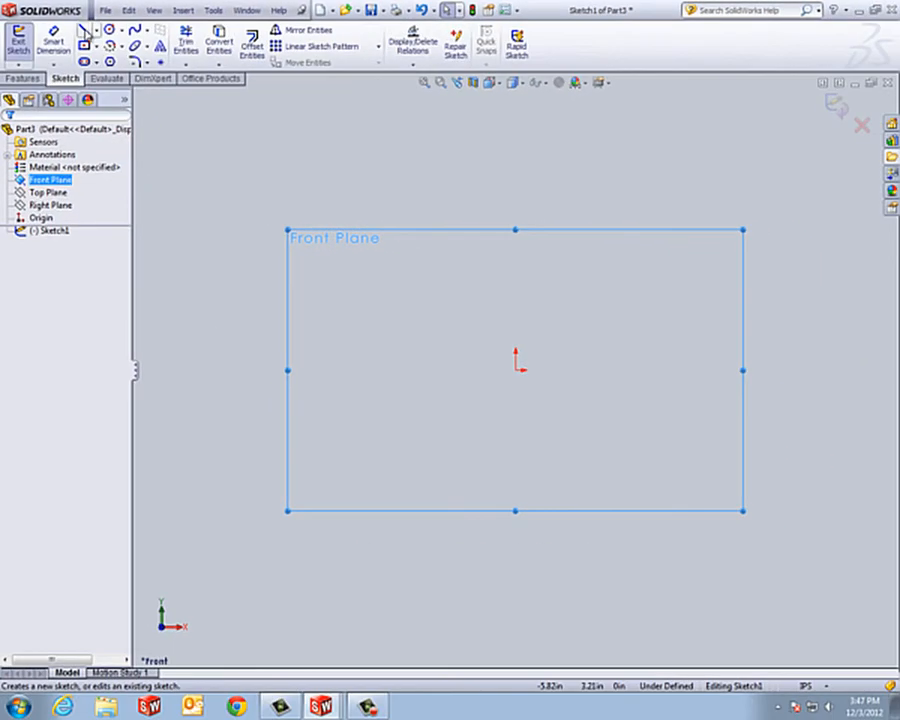
left_click(109, 30)
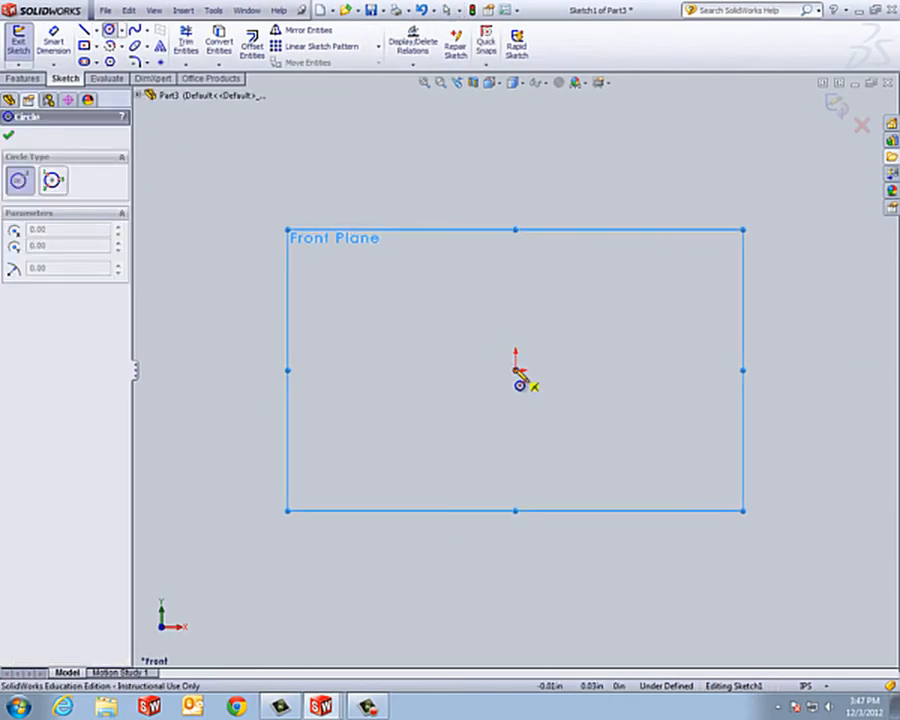
left_click(517, 368)
left_click(576, 318)
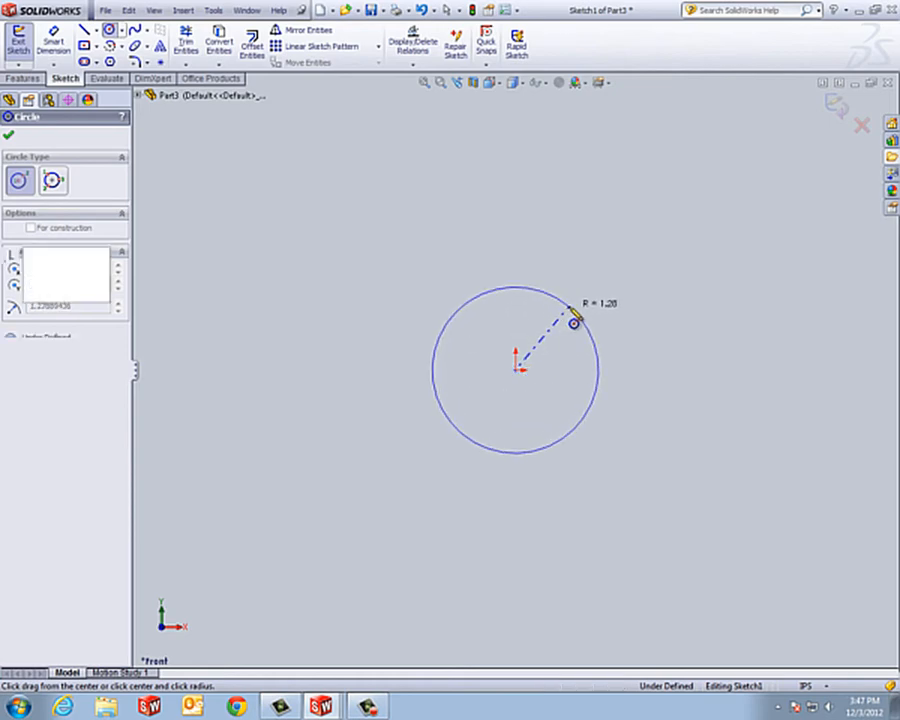
left_click(516, 370)
left_click(557, 342)
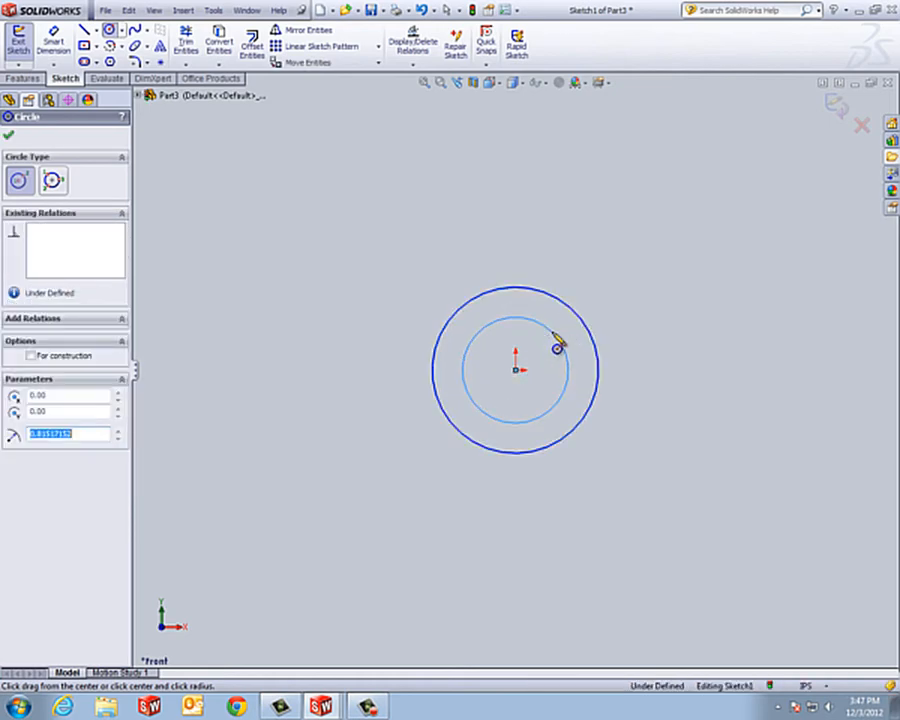
Step: Dimension the outer circle's diameter to 1.85 in and the inner circle's diameter to 1.5 in
left_click(68, 42)
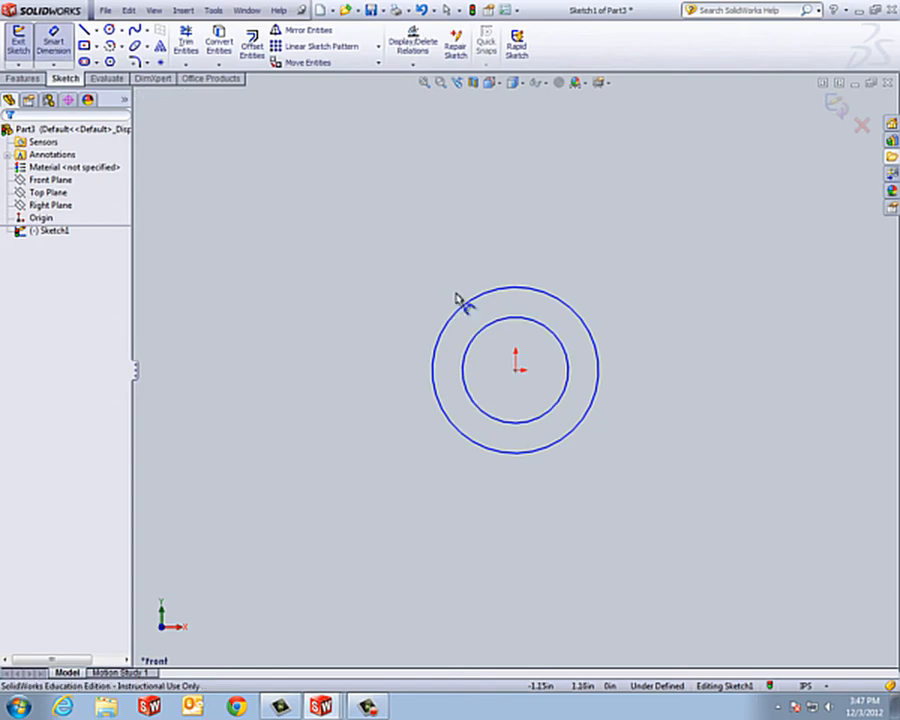
left_click(486, 299)
left_click(492, 214)
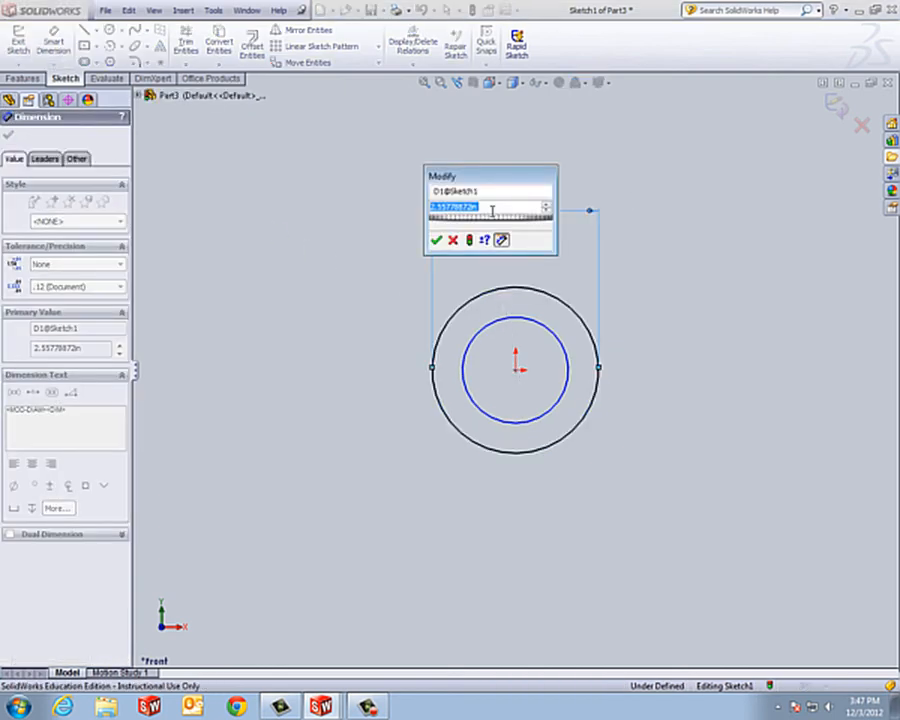
type("2")
key("Return")
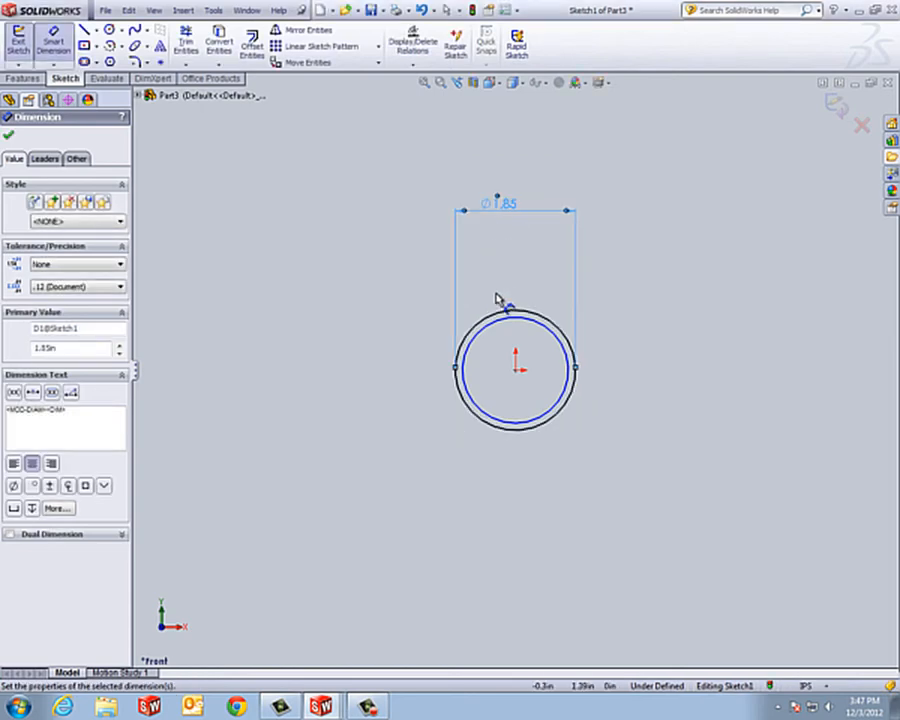
left_click(514, 320)
left_click(506, 291)
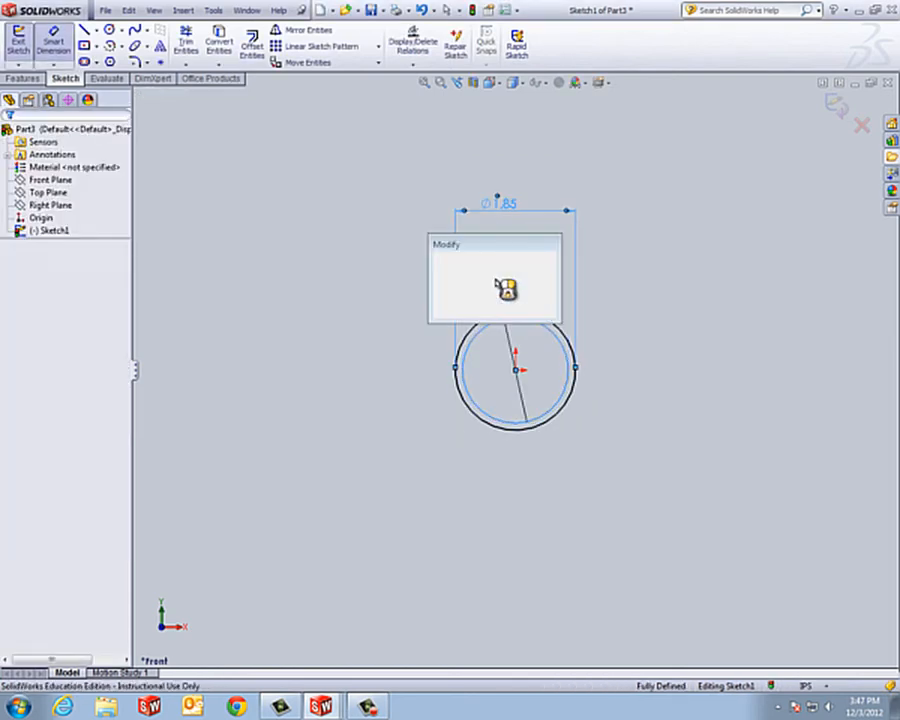
type("1.5")
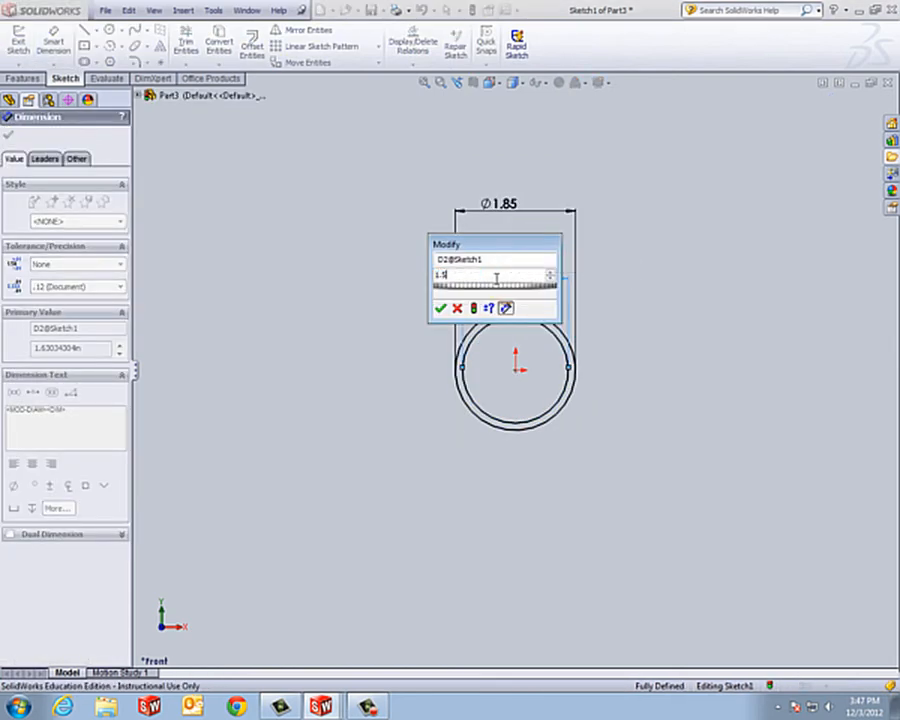
key("Return")
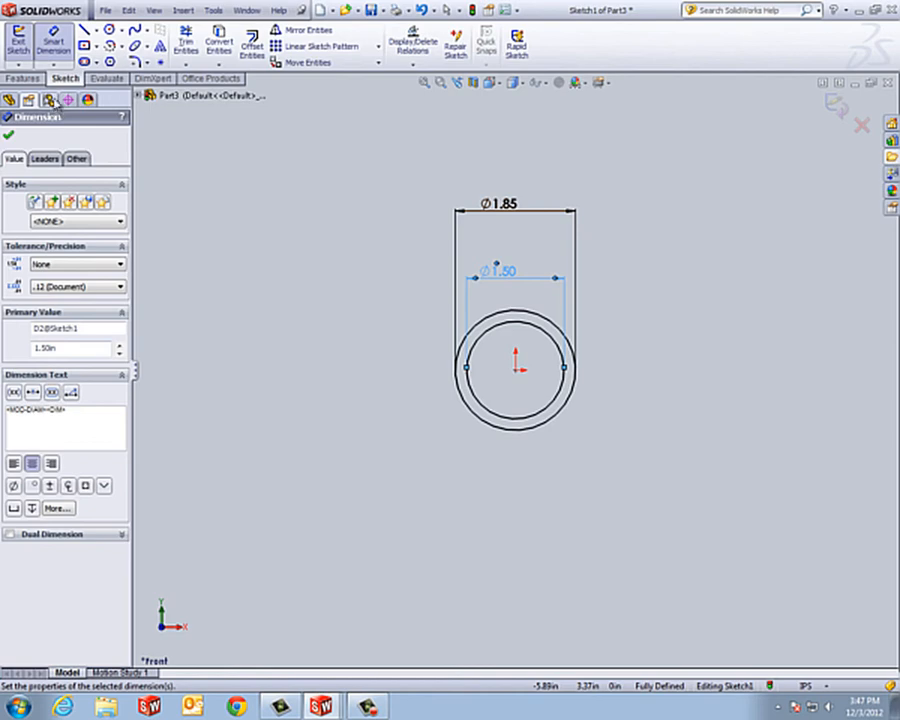
Step: Extrude the ring profile as a blind boss 12 in deep to form a hollow tube
left_click(22, 78)
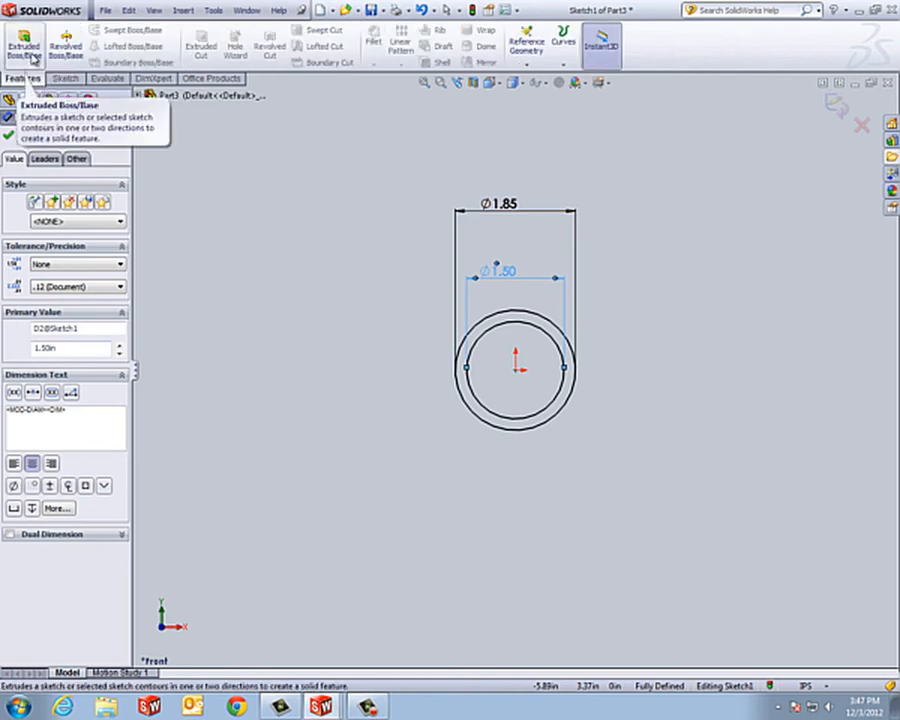
left_click(32, 57)
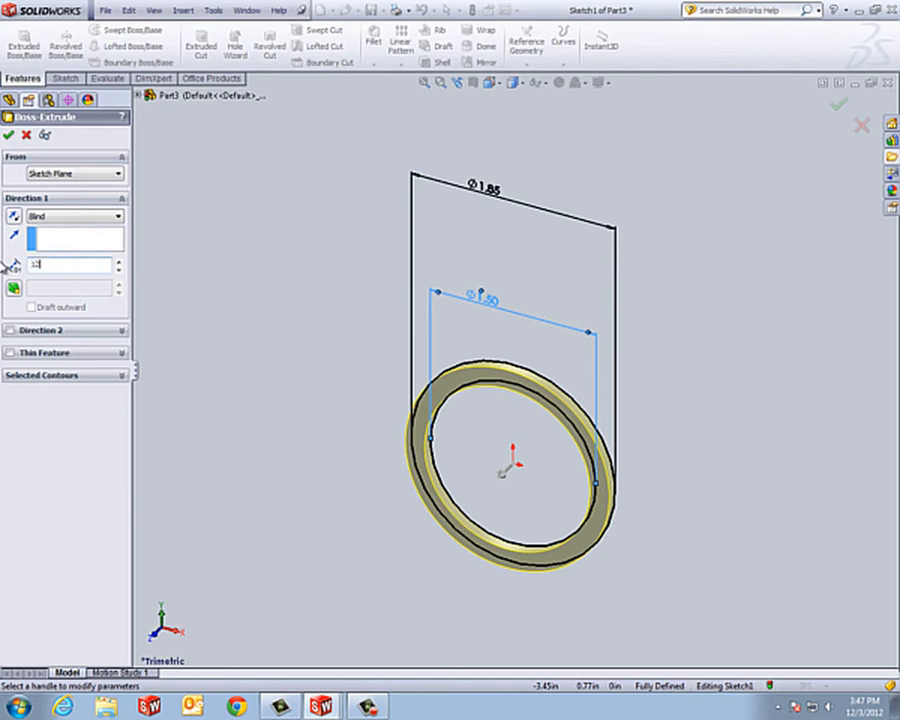
key("Return")
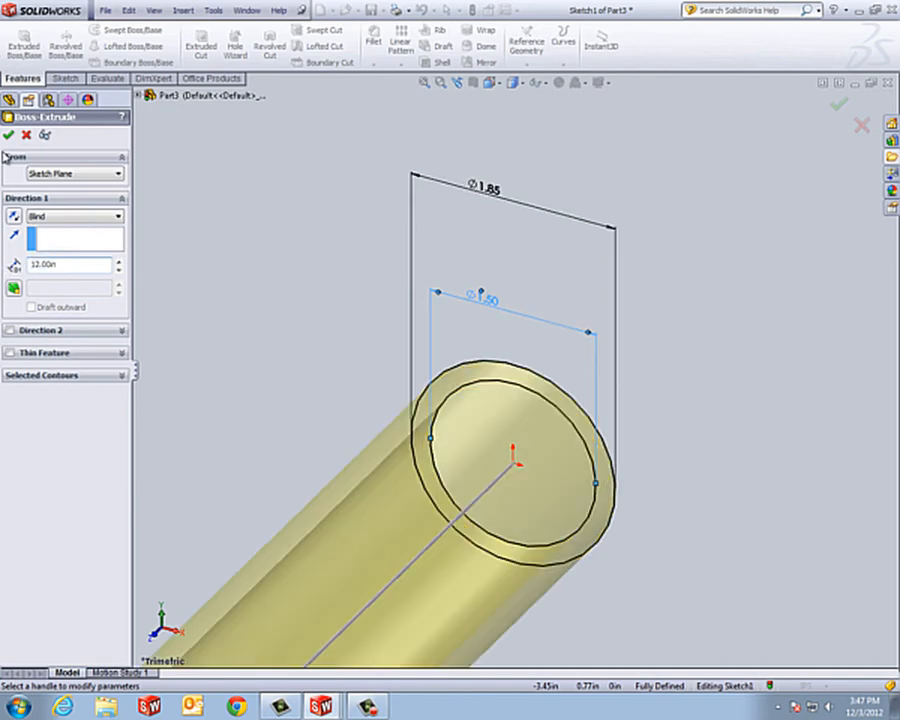
left_click(8, 134)
scroll(306, 326, "up", 5)
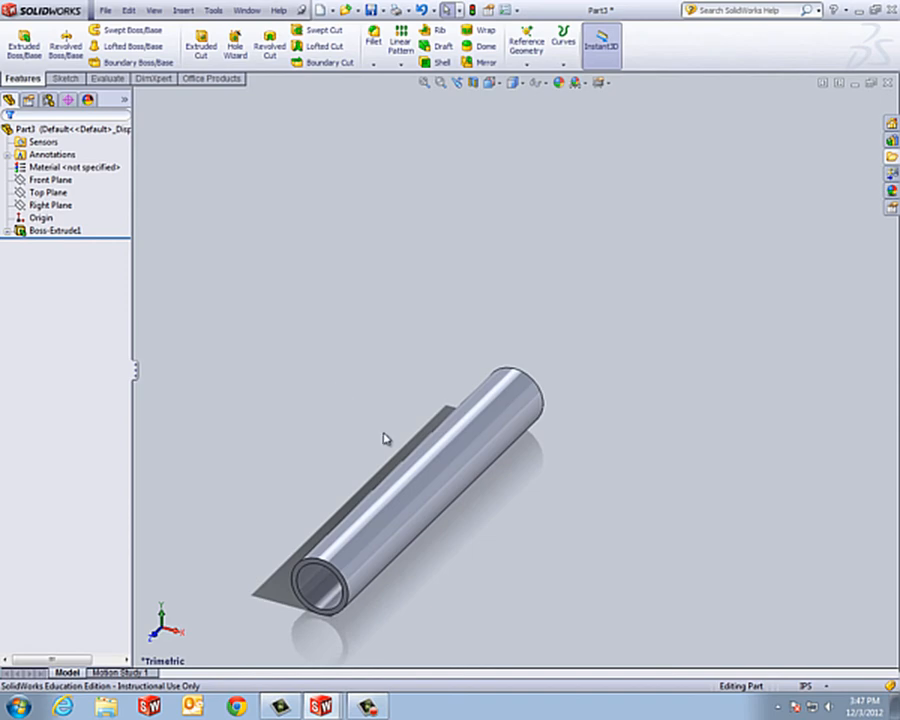
Step: Look over the other open parts, switching to the grooved ring in Part2 and the threaded rod in Part1
left_click(249, 12)
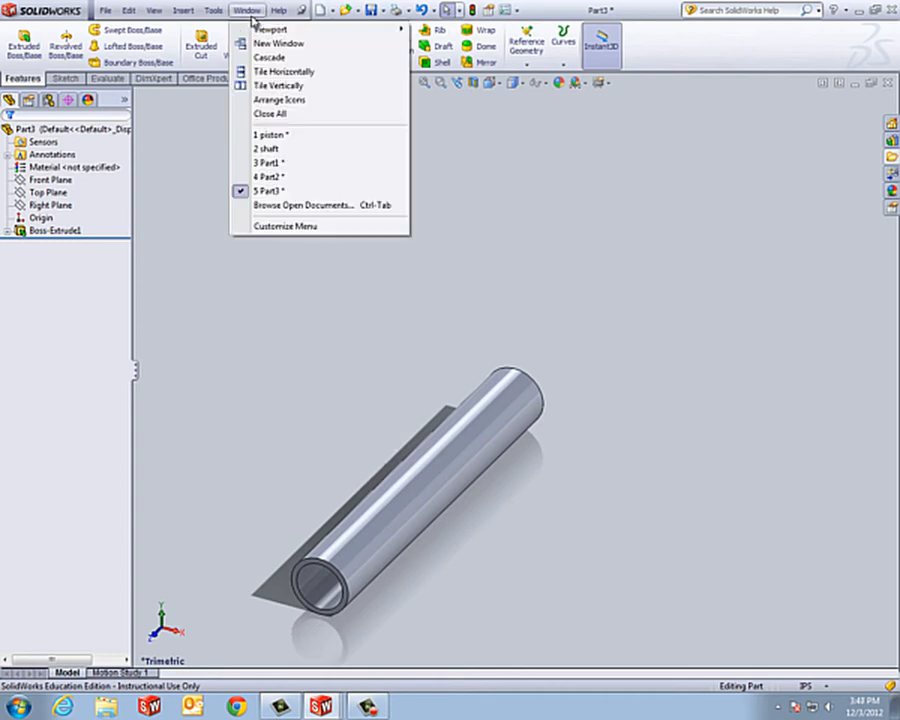
left_click(270, 177)
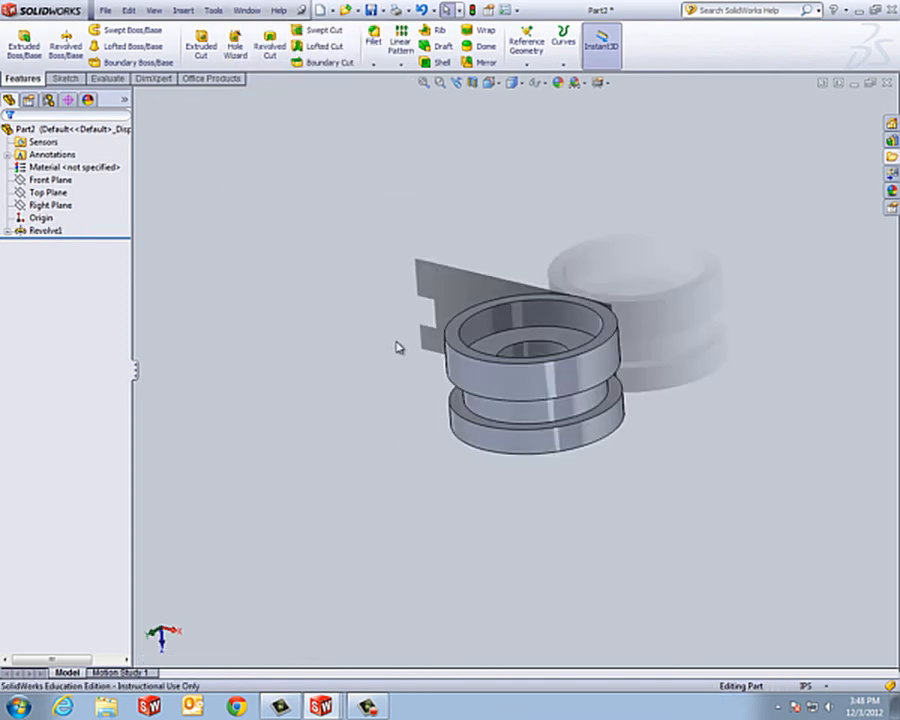
left_click(247, 10)
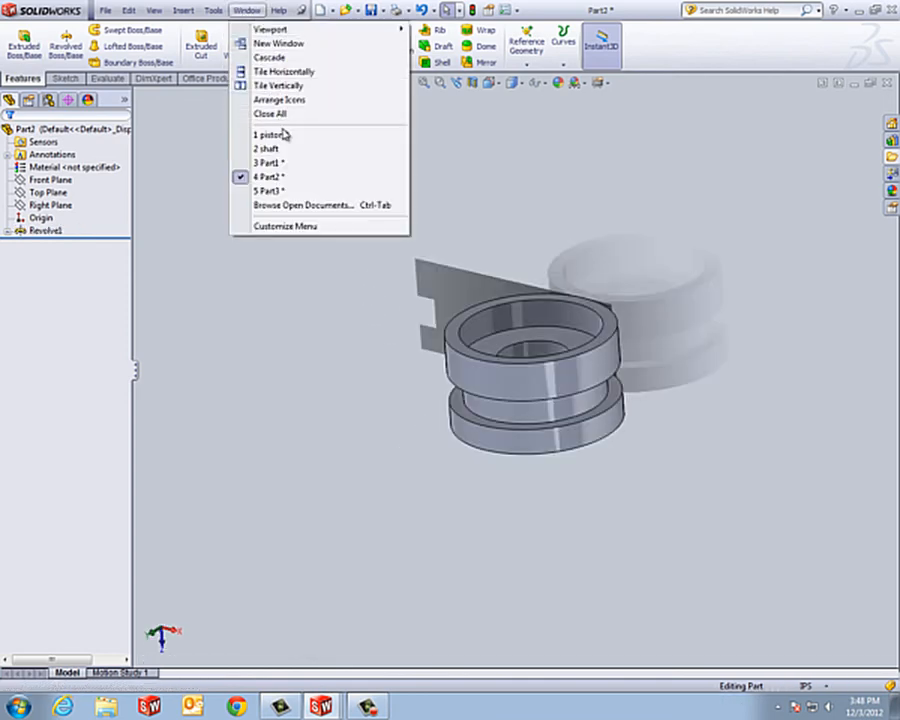
left_click(272, 163)
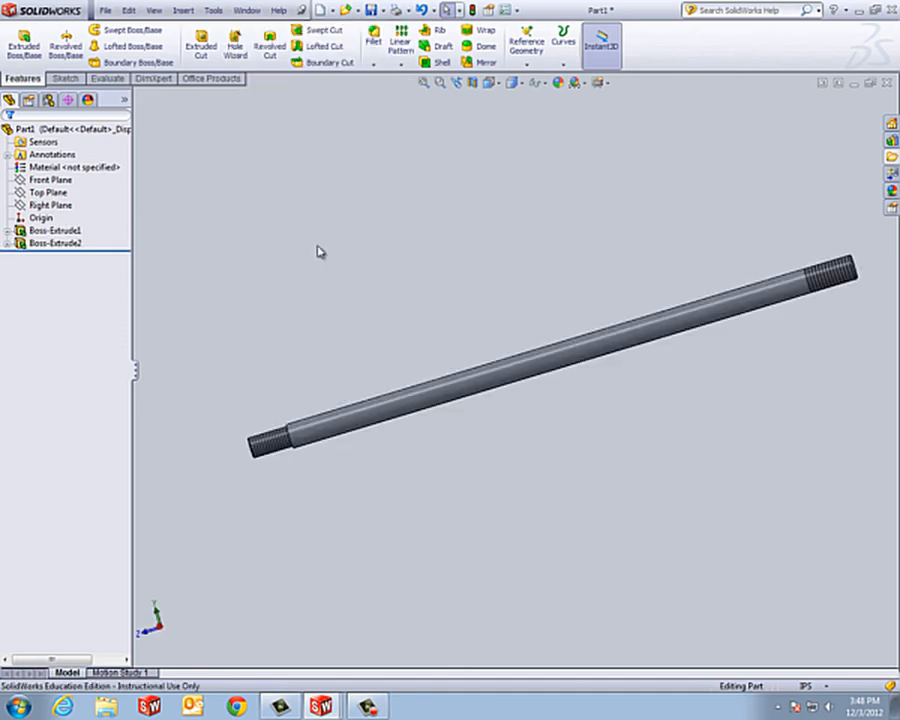